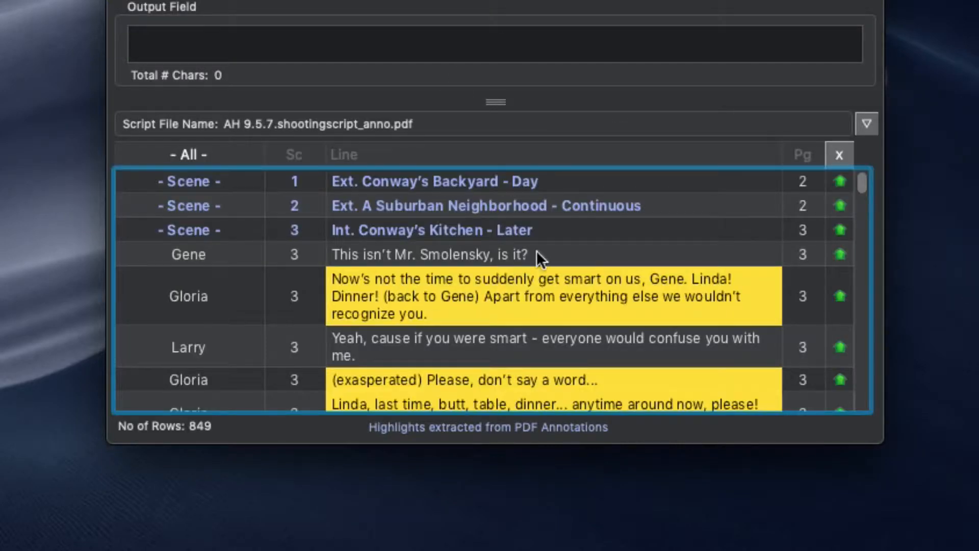
Step: Load the script line "This isn't Mr. Smolensky, is it?" into the ADR cue, then bold and recolour the word Smolensky
left_click(538, 250)
double_click(322, 192)
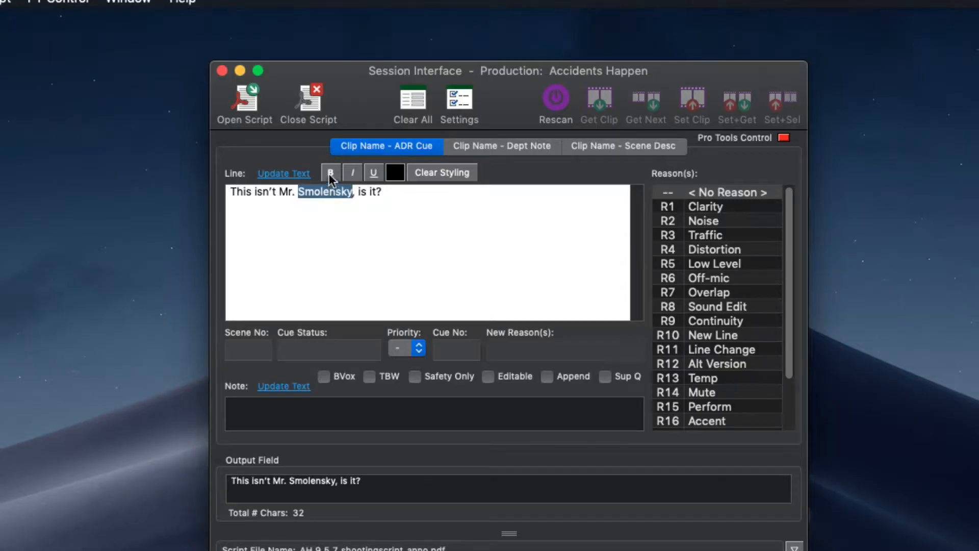
left_click(330, 174)
left_click(396, 173)
left_click(463, 254)
left_click(343, 243)
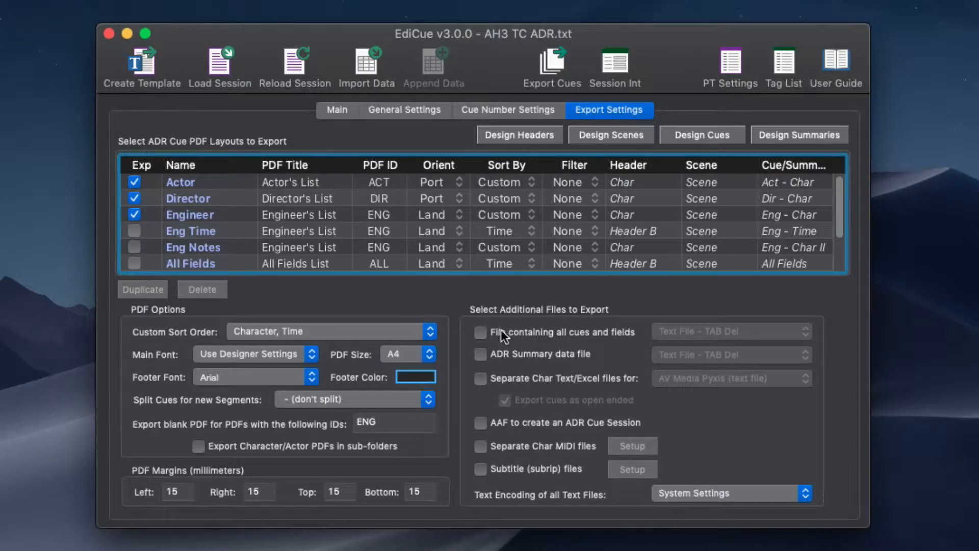
Step: Enable additional exports for the file containing all cues and fields, the ADR Summary data file, and separate character Text/Excel files
left_click(501, 332)
left_click(504, 352)
left_click(513, 379)
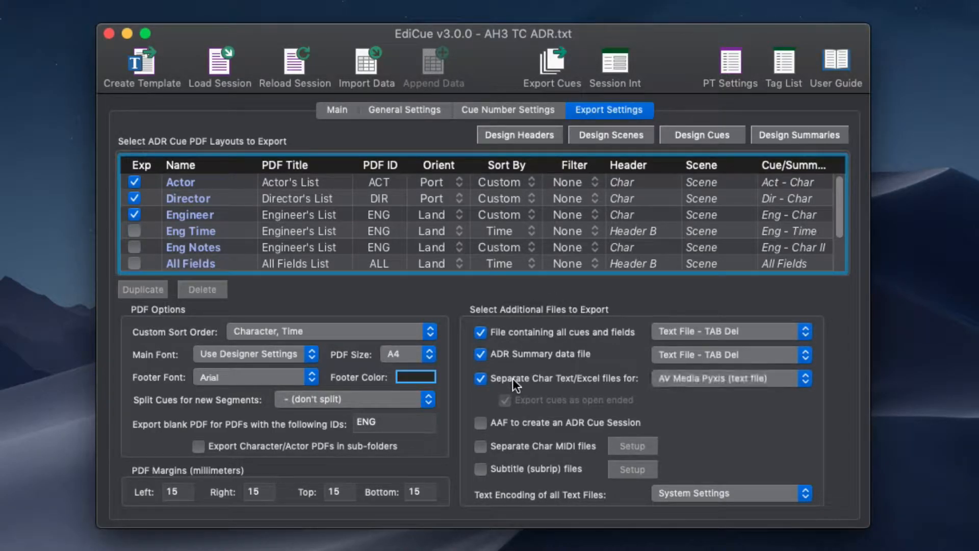
mouse_move(843, 212)
left_mouse_down()
mouse_move(840, 258)
mouse_move(846, 195)
left_mouse_up()
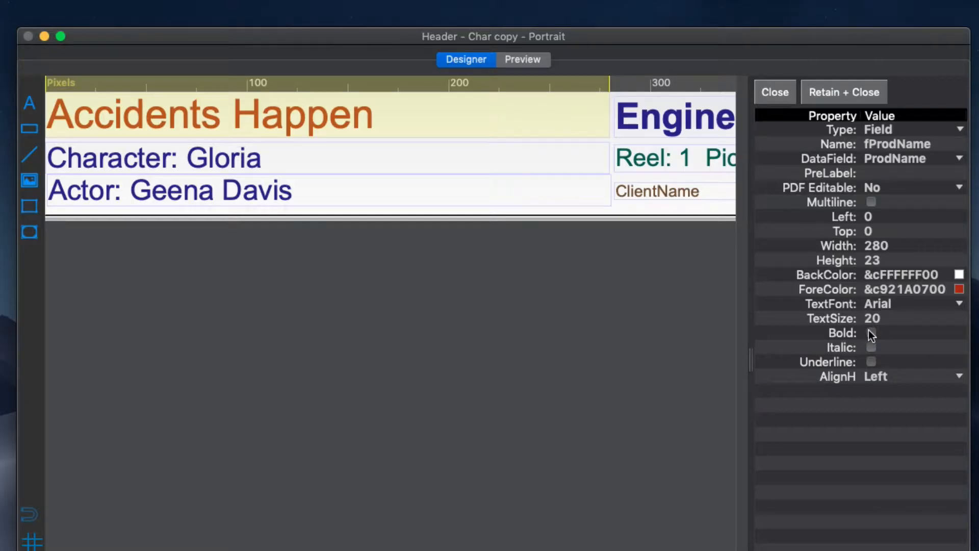
Step: Apply bold, italic and underline styling to the production name field in the header layout
left_click(871, 333)
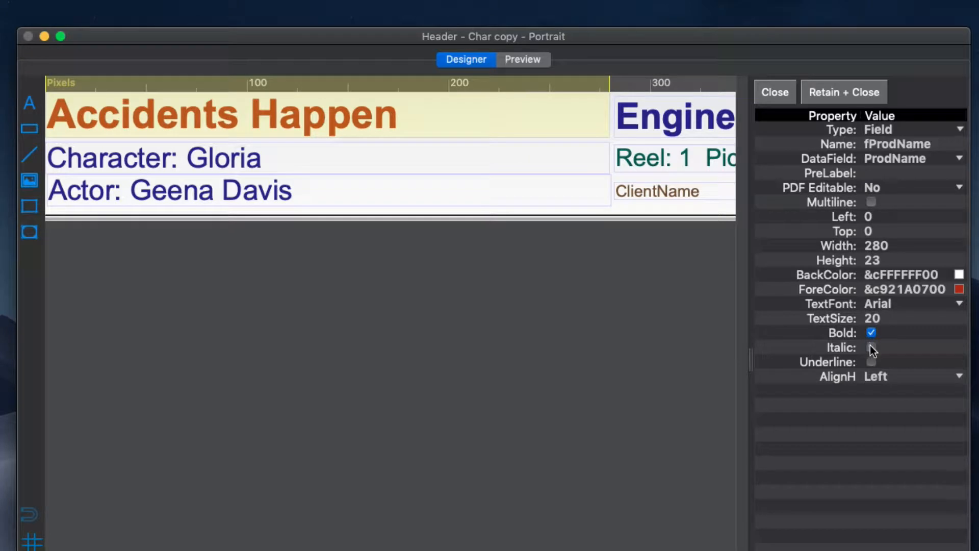
left_click(870, 347)
left_click(872, 362)
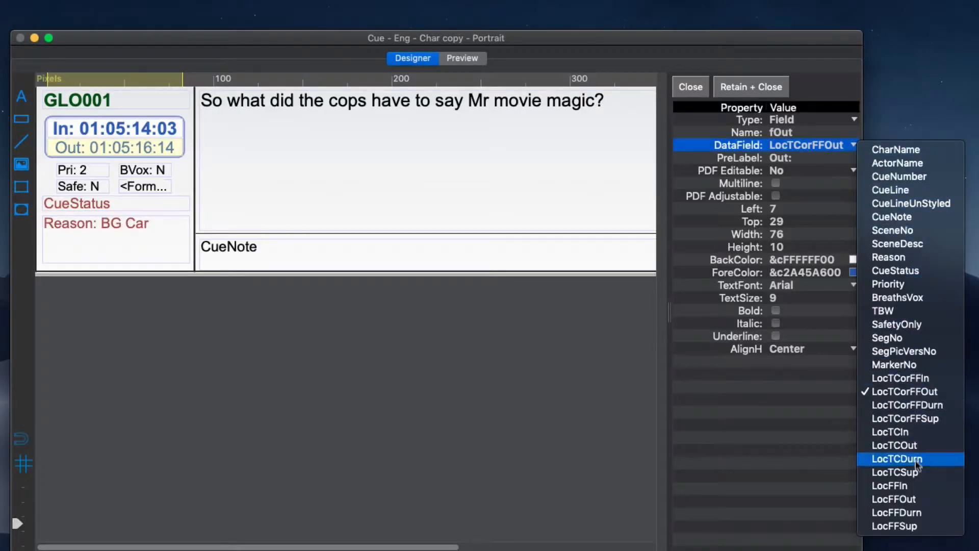
Step: Set the data field of the cue layout's Out field to LocFFIn
left_click(916, 485)
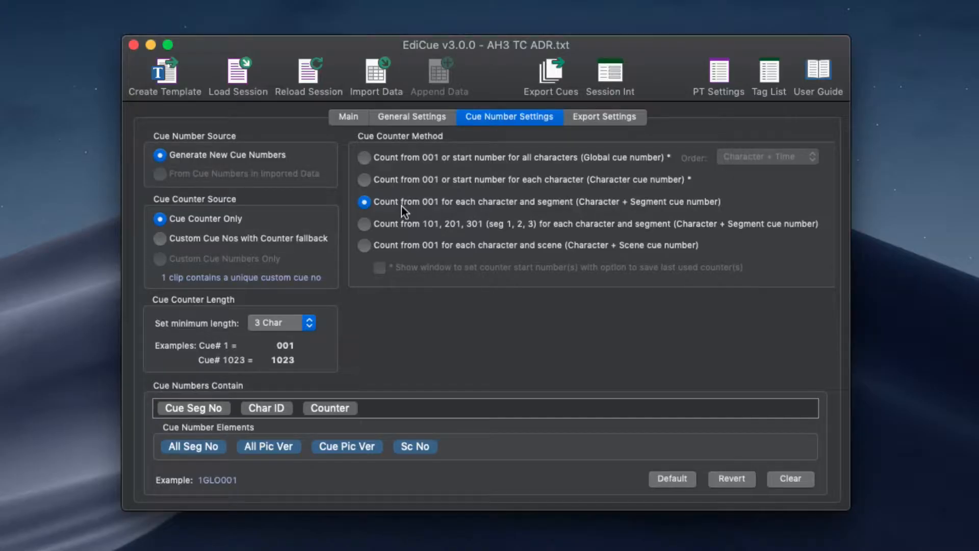
Step: Set cue numbers to count from 001 for each character and scene, and add the Cue Seg No element
left_click(400, 243)
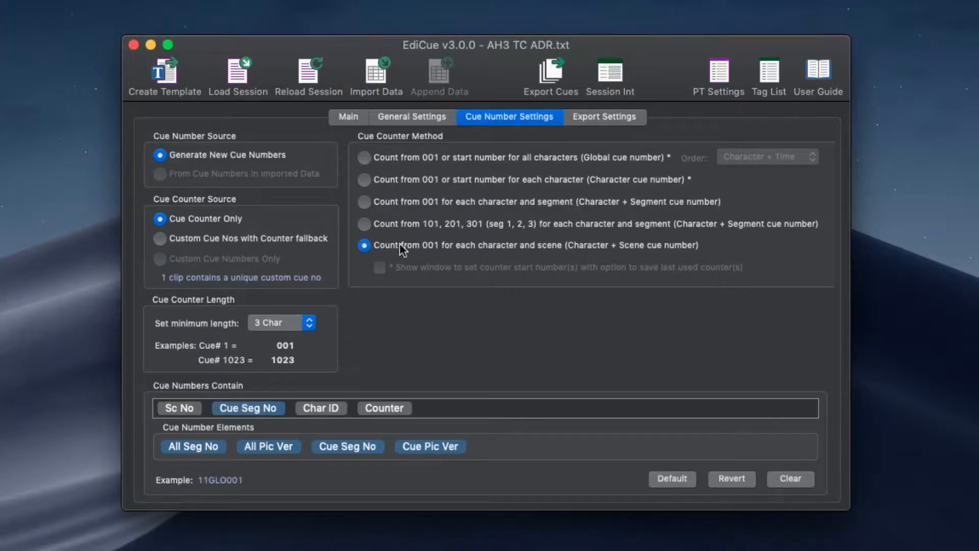
left_click_drag(328, 444, 454, 407)
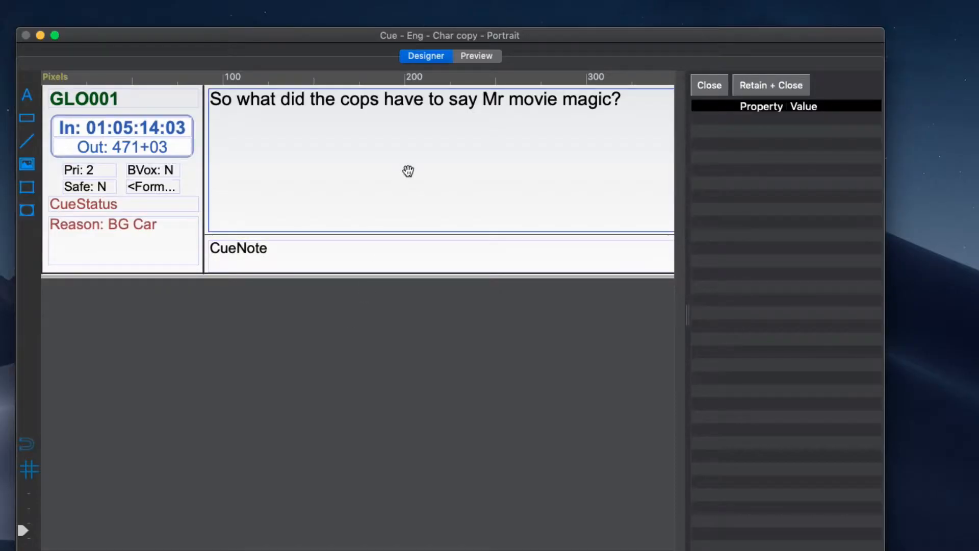
Step: Make the cue line field in the cue layout PDF-editable for all cues
left_click(408, 171)
left_click(875, 170)
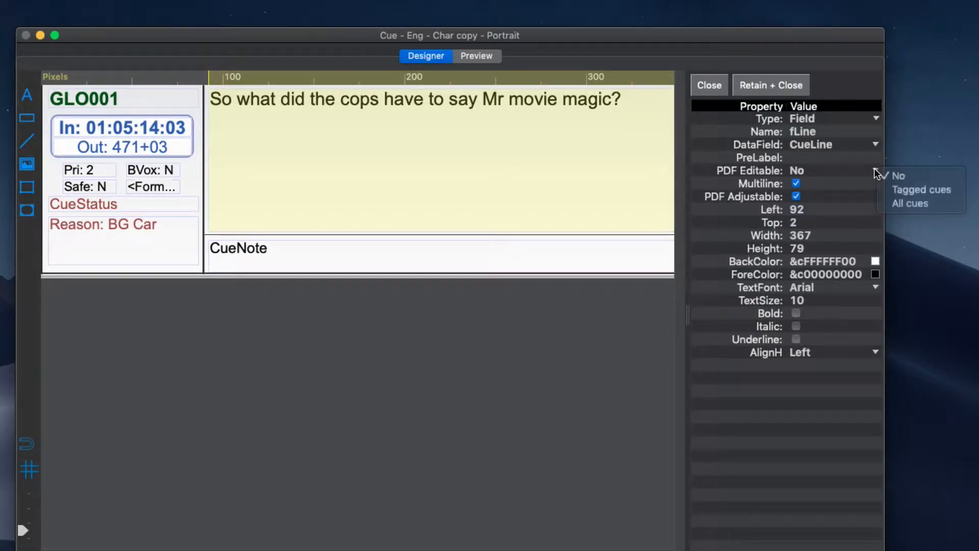
left_click(905, 204)
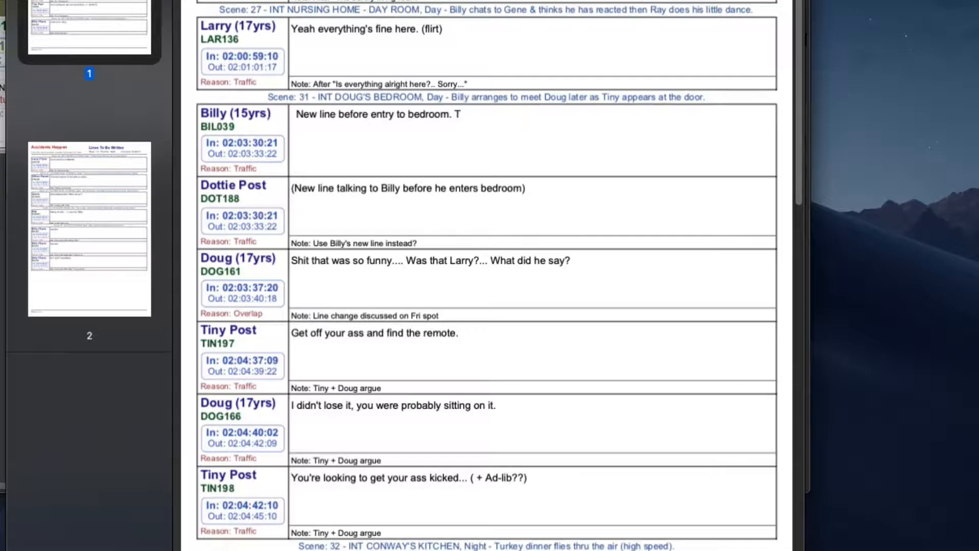
Step: Add "This is the new line" after the existing text of cue BIL039 in the exported PDF
type("his is the new line")
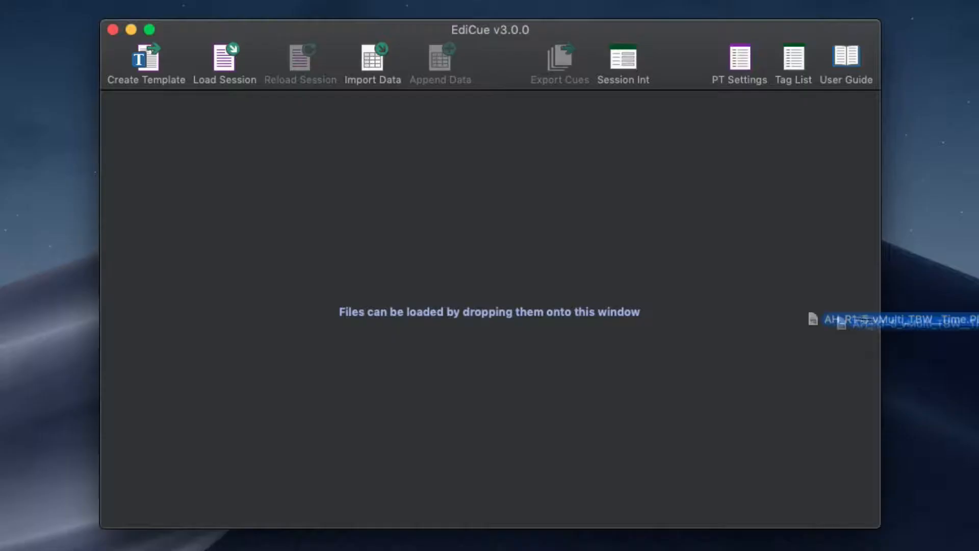
Step: Import the edited TBW Time PDF into EdiCue, loading just the cues that contain edited fields
left_click_drag(889, 322, 555, 258)
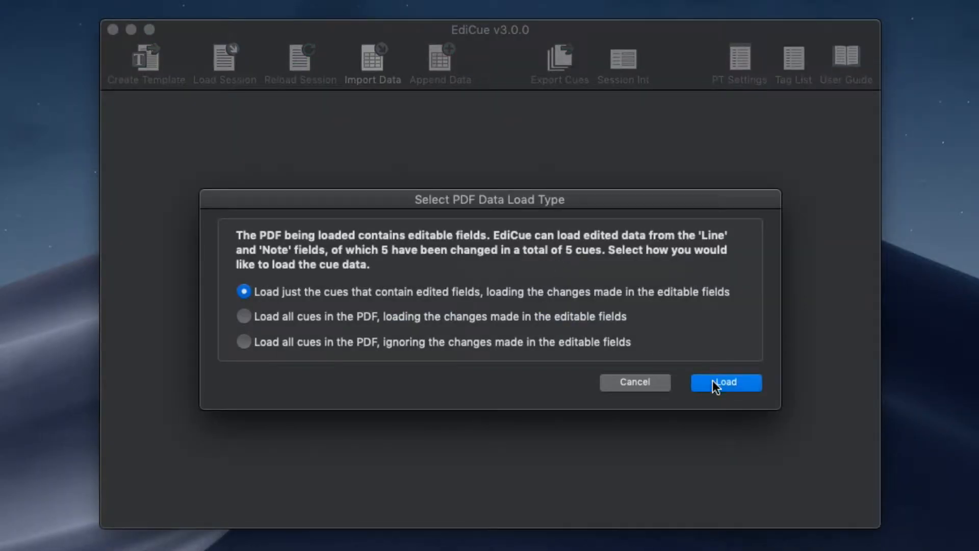
left_click(713, 381)
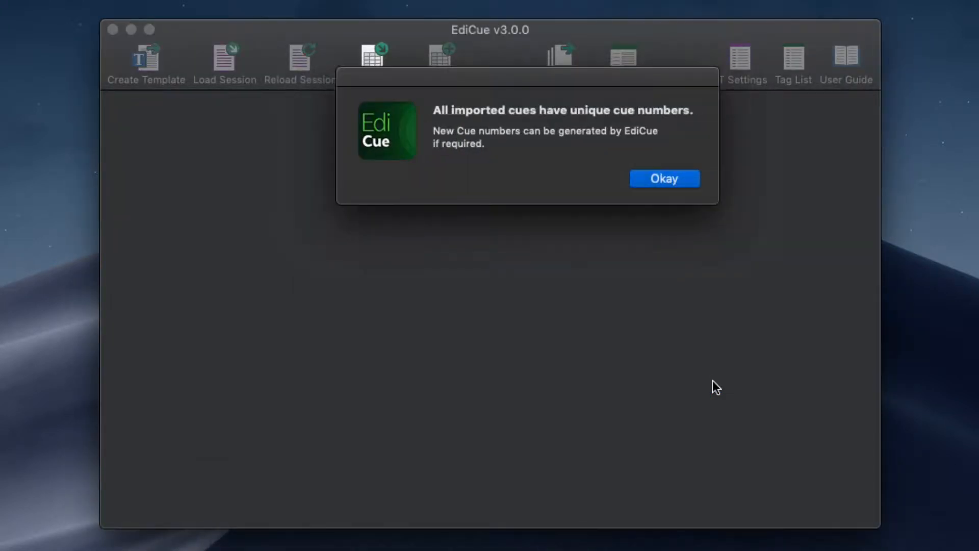
left_click(662, 183)
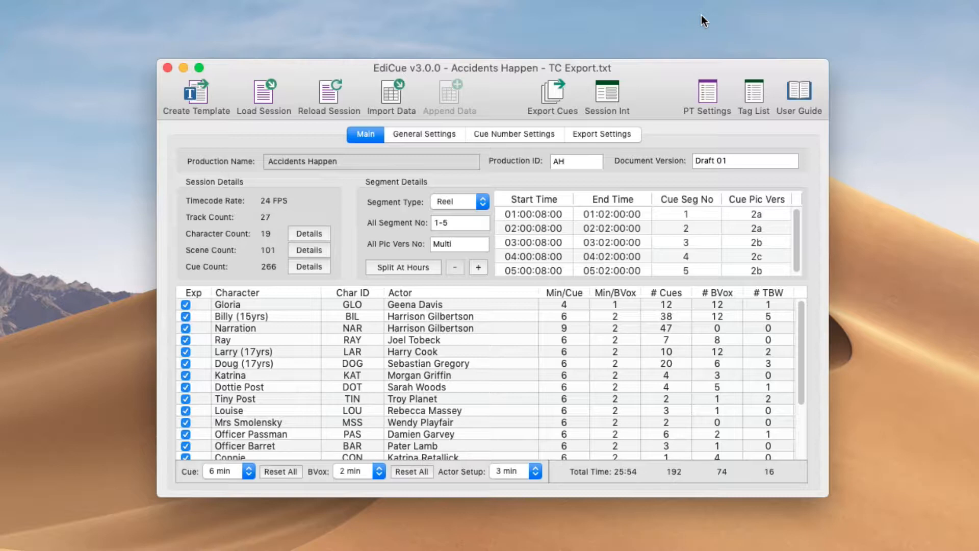
Step: Look through the general, cue number and export settings of the Accidents Happen session
left_click(439, 134)
left_click(508, 134)
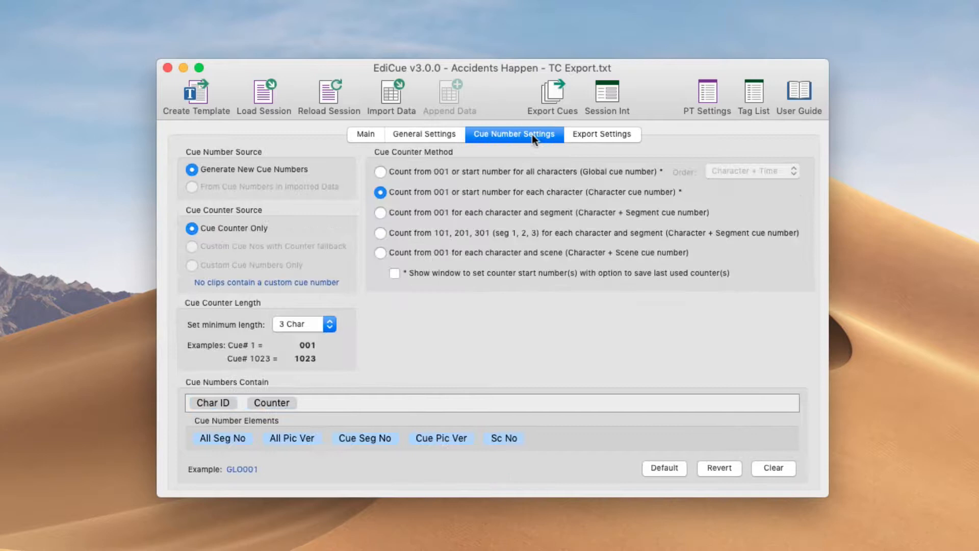
left_click(588, 133)
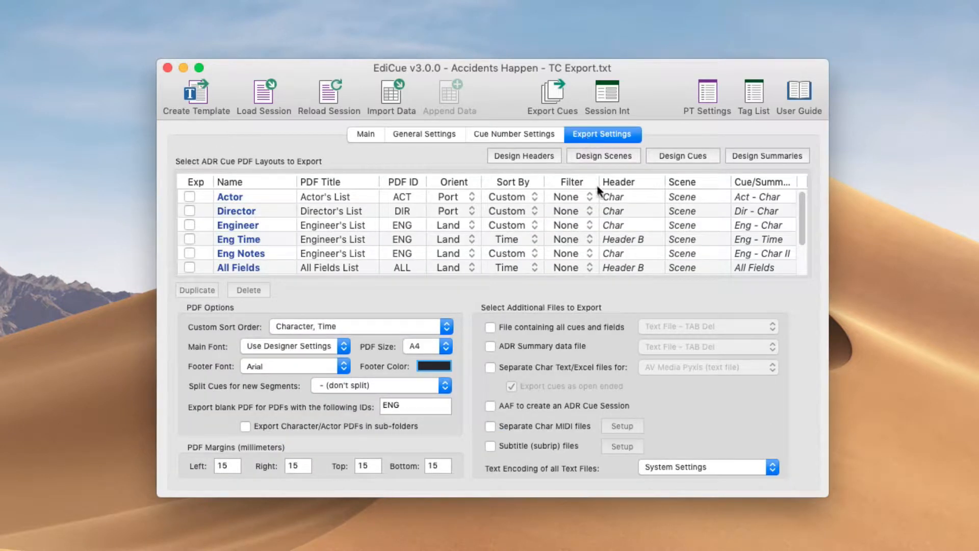
mouse_move(618, 218)
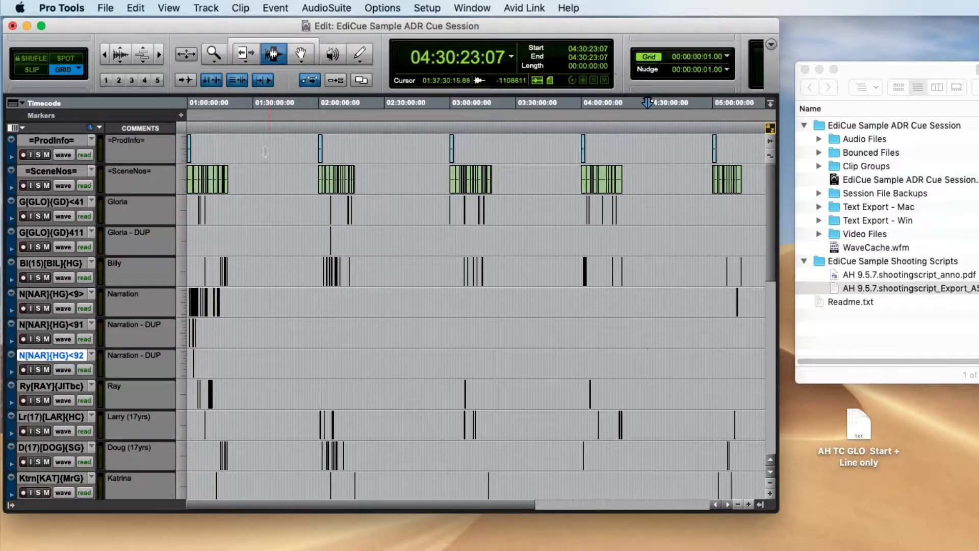
Step: In Pro Tools, select a range on the =ProdInfo= track and open that track's name and comments for viewing
left_click_drag(288, 145, 582, 135)
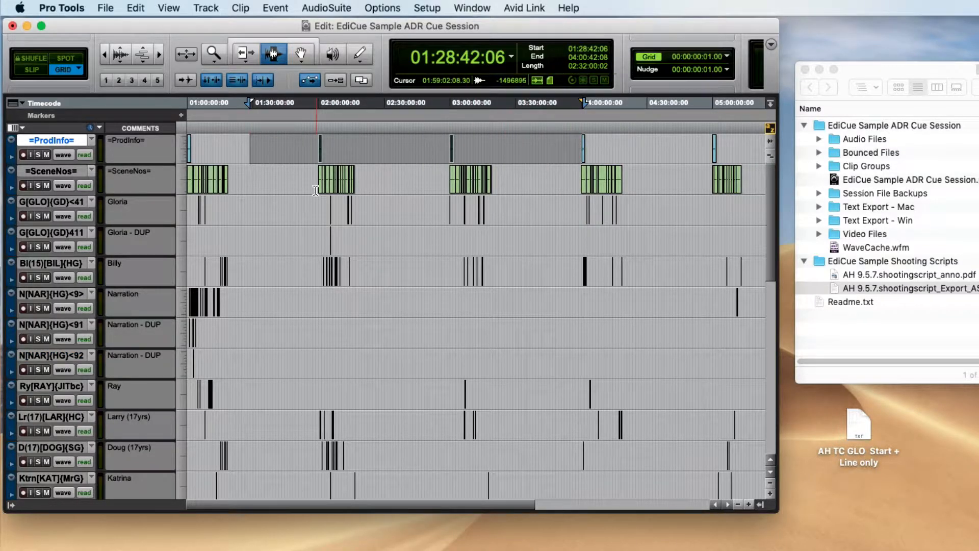
double_click(59, 142)
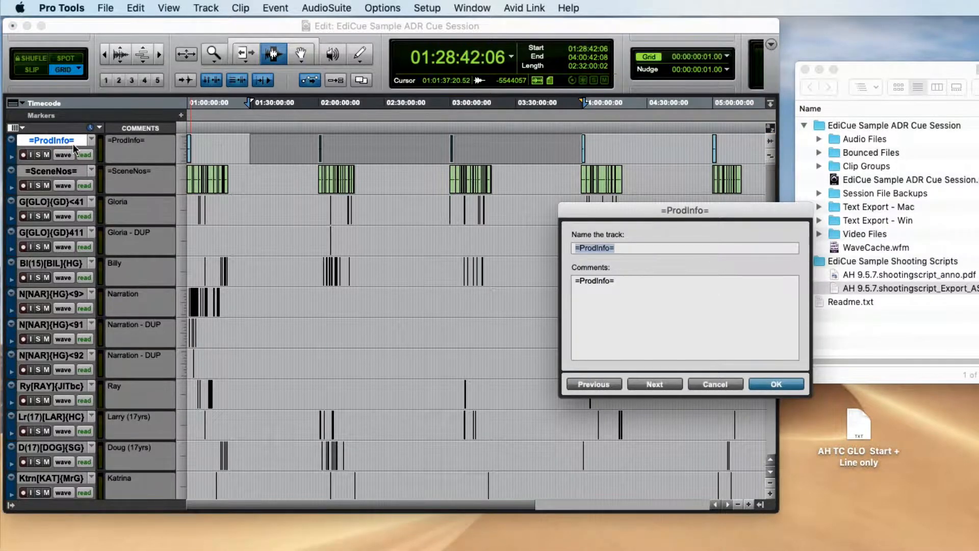
Step: Load AH ADR Cues.xls into EdiCue to bring up its field alignment for import
left_click_drag(839, 268, 543, 253)
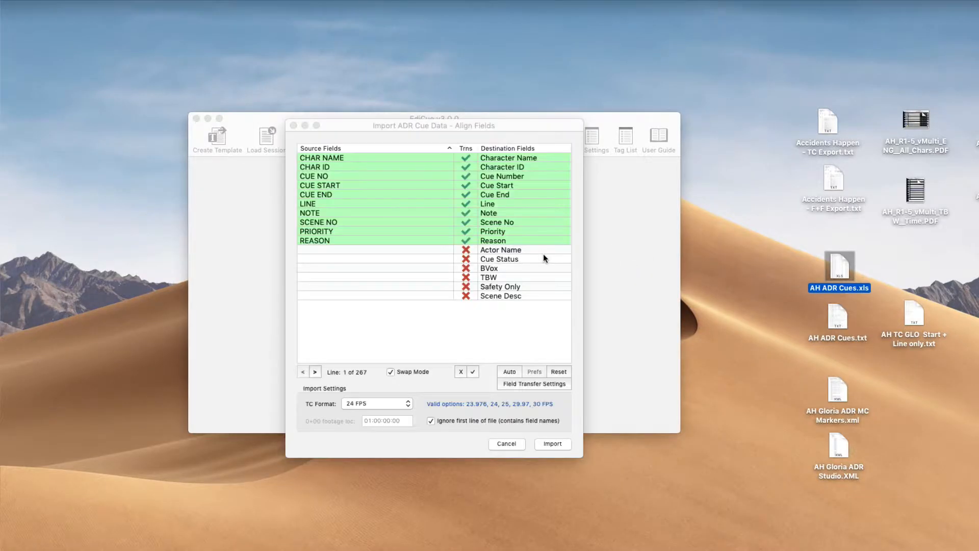
Step: Review the session's main production details, followed by its general, cue number and export settings
left_click(505, 131)
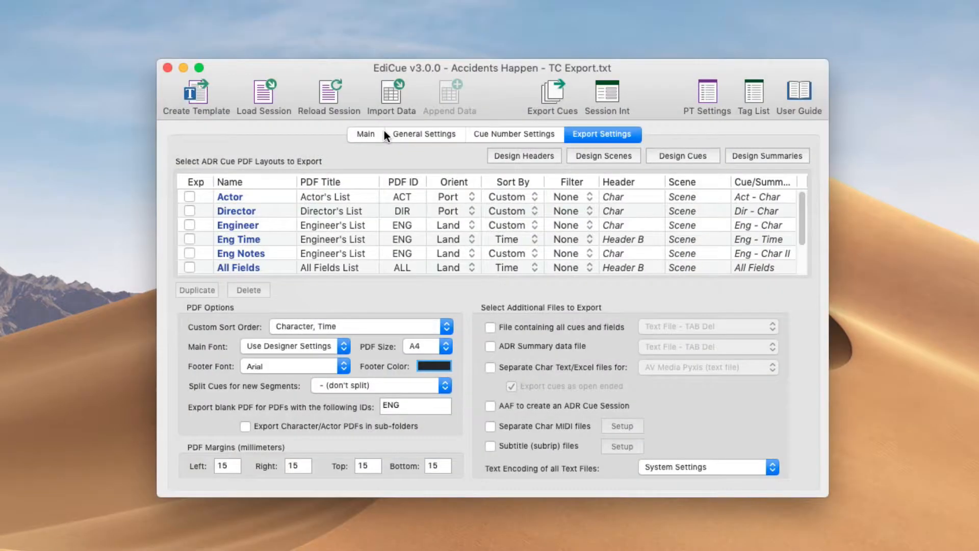
left_click(365, 134)
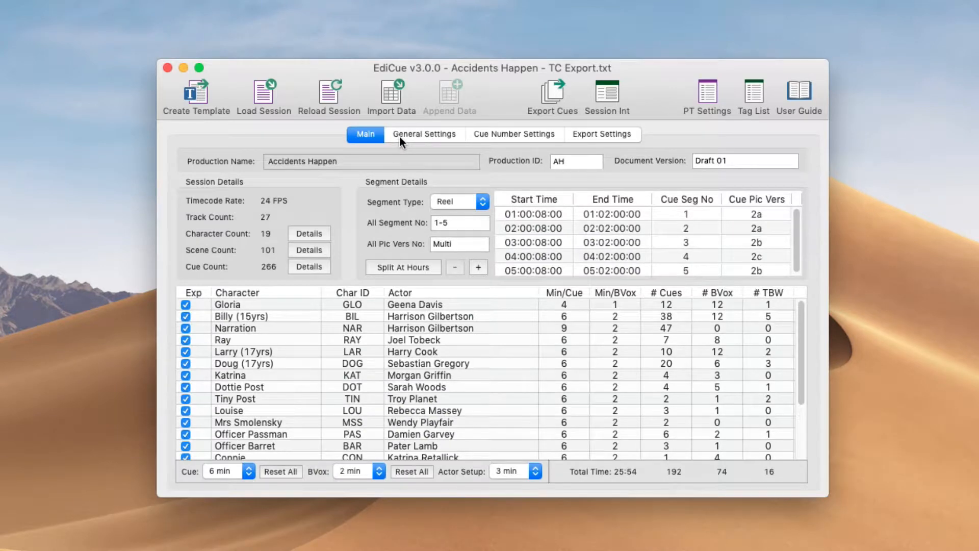
left_click(433, 135)
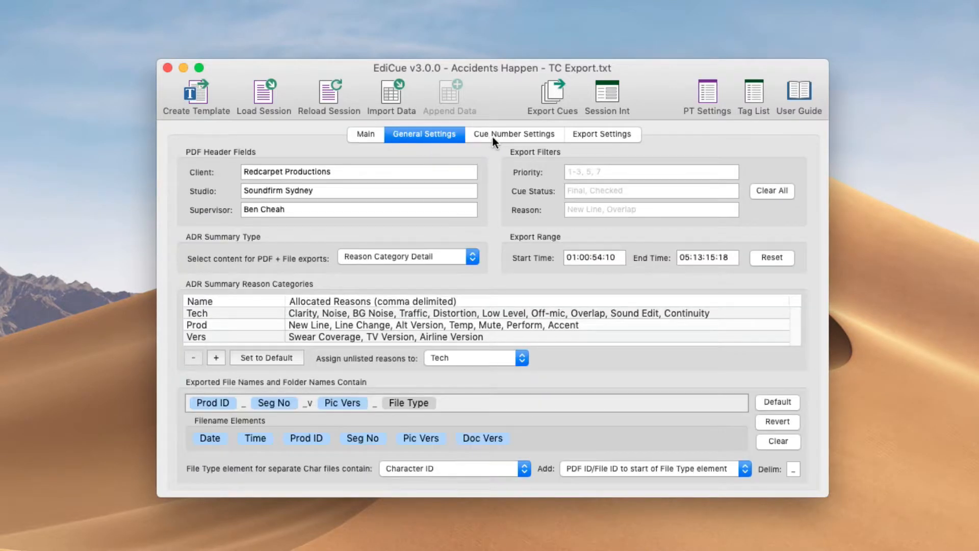
left_click(555, 140)
left_click(579, 138)
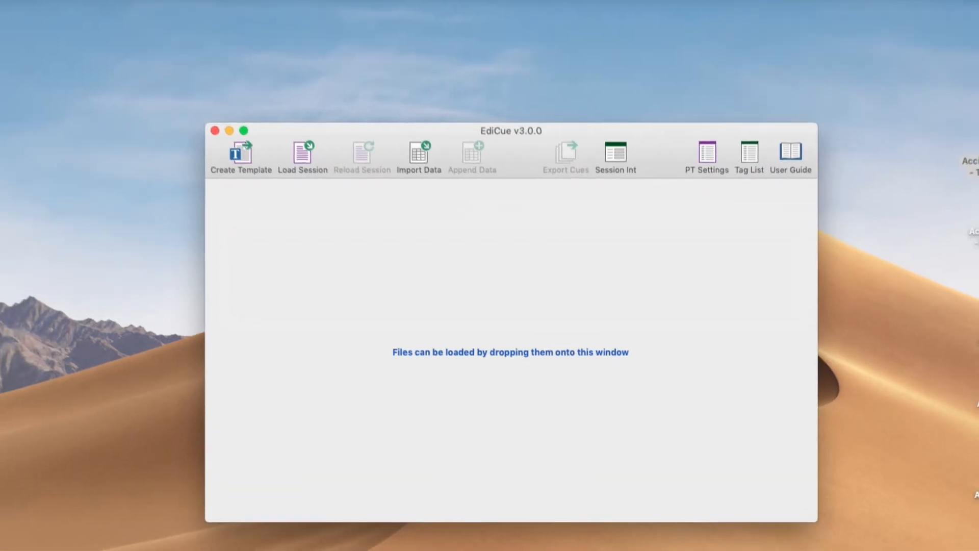
Step: Try the custom storage location option for the production settings file and cancel the location setup
left_click(168, 7)
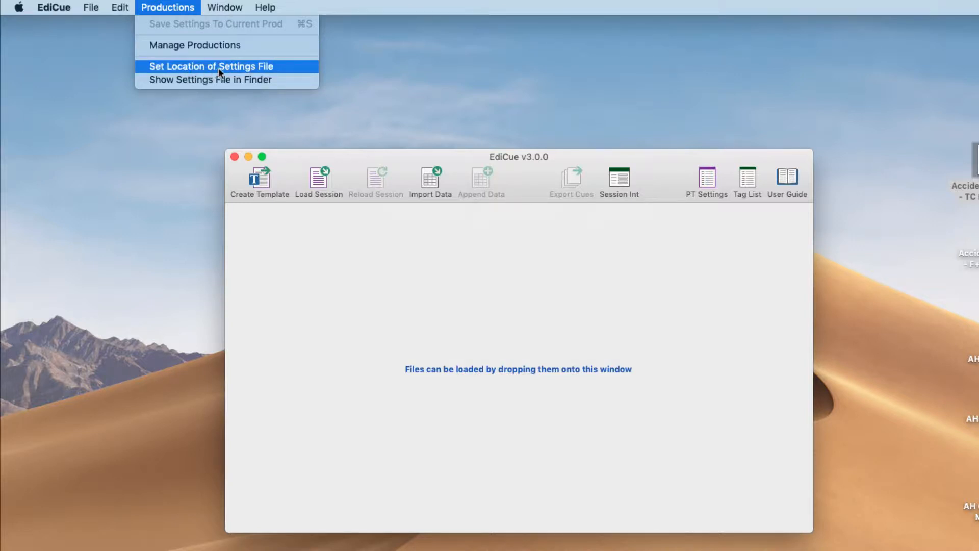
left_click(251, 69)
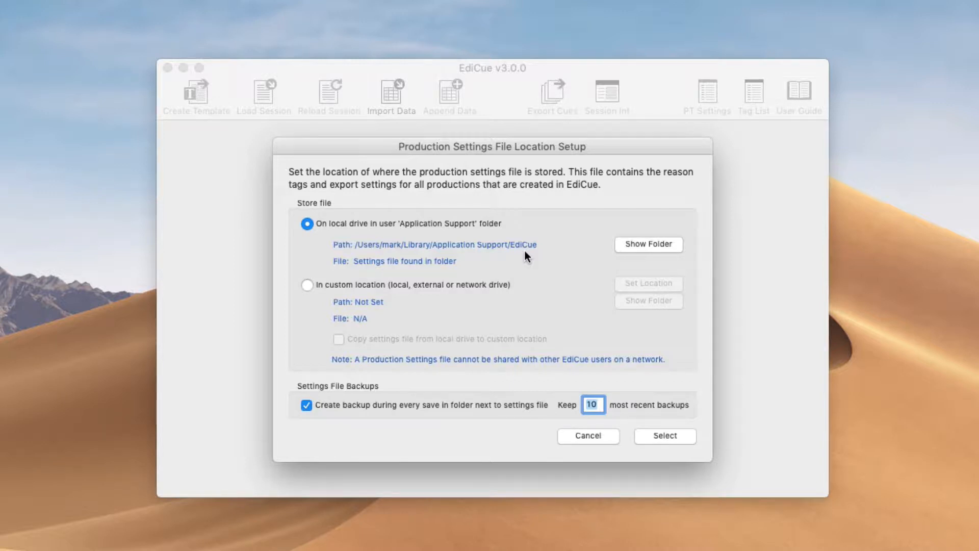
left_click(440, 282)
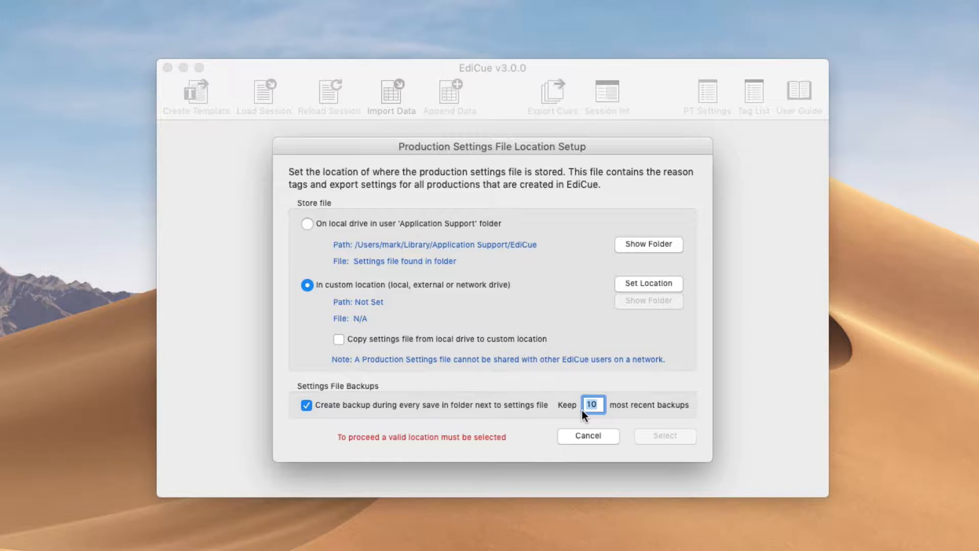
left_click(586, 437)
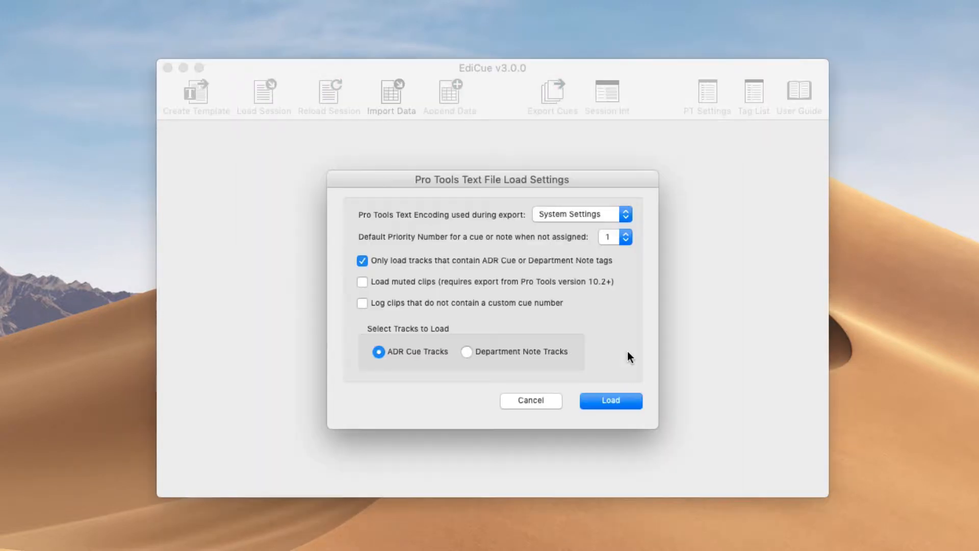
Step: Load the ADR cue tracks from Accidents Happen - TC Export.txt with the system text encoding and default priority 1
key("Return")
key("Return")
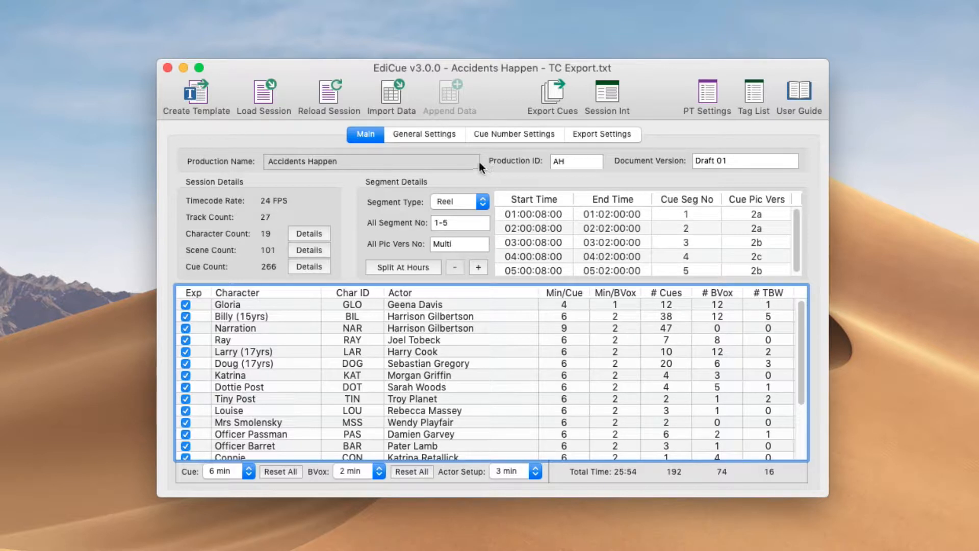
Step: Examine the Production ID, its place in the exported file name elements, and the Document Version field
left_click(583, 159)
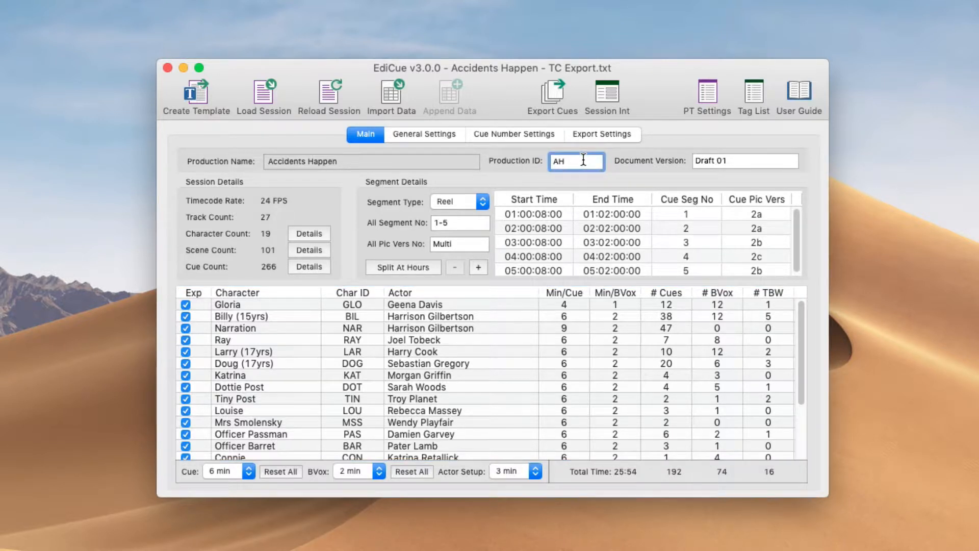
left_click(446, 132)
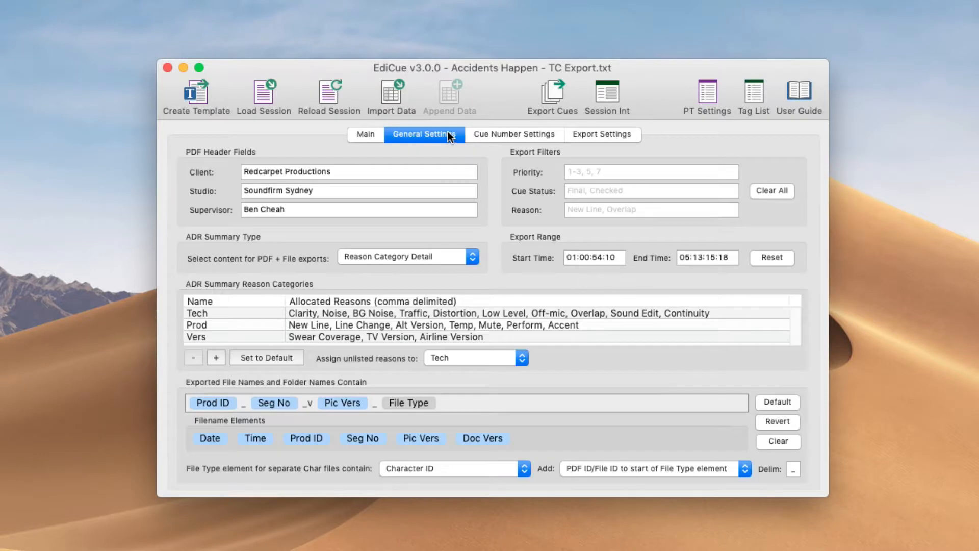
left_click(209, 403)
left_click(360, 134)
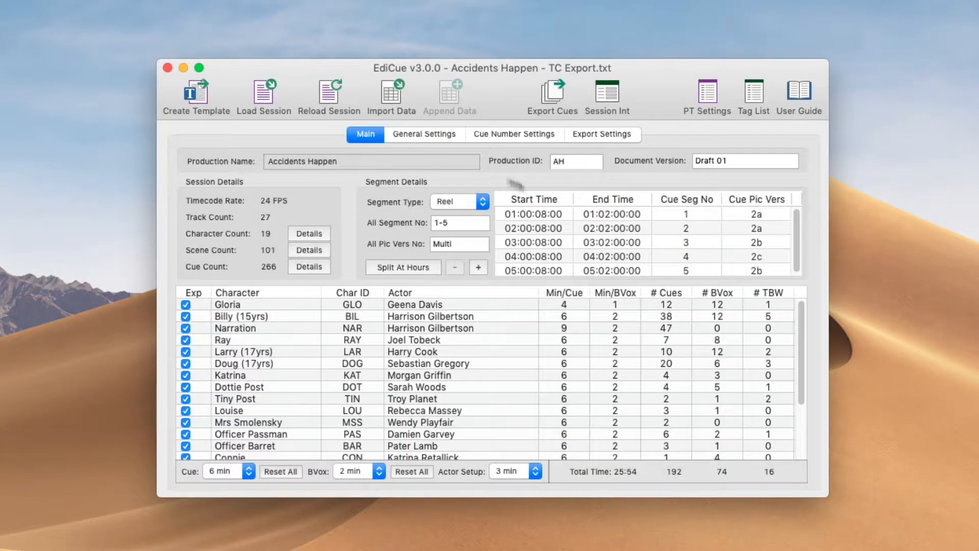
left_click(764, 161)
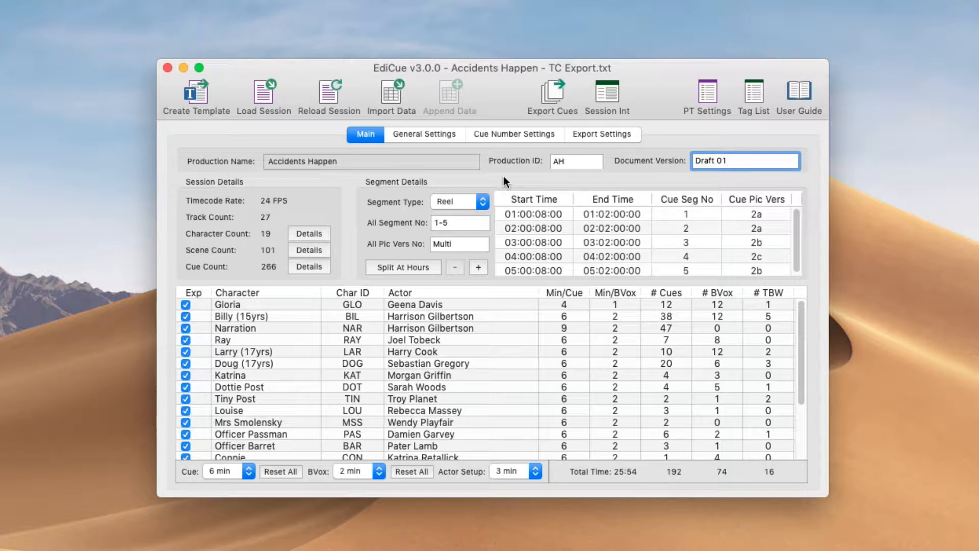
Step: Clear the segment list by switching the segment type to None, and set it back to Reel
left_click(479, 201)
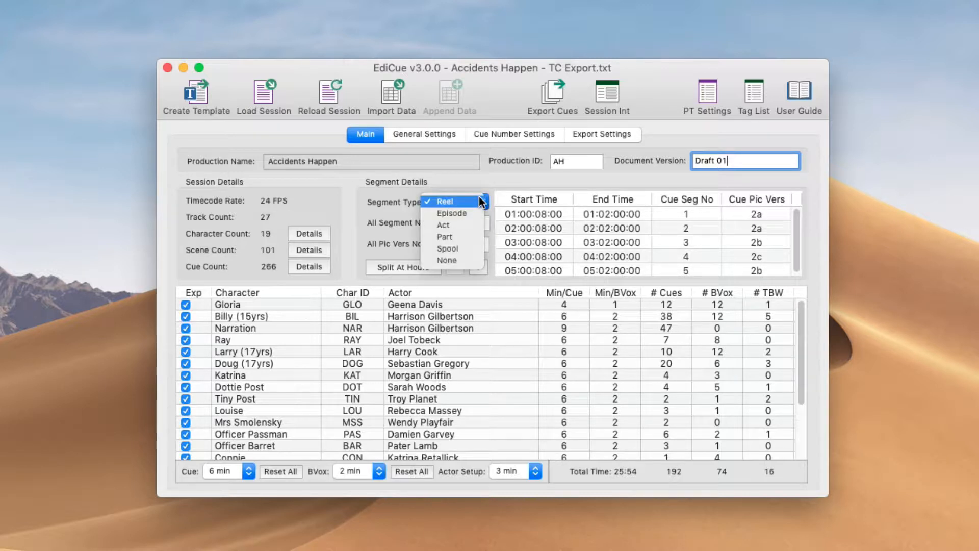
left_click(475, 258)
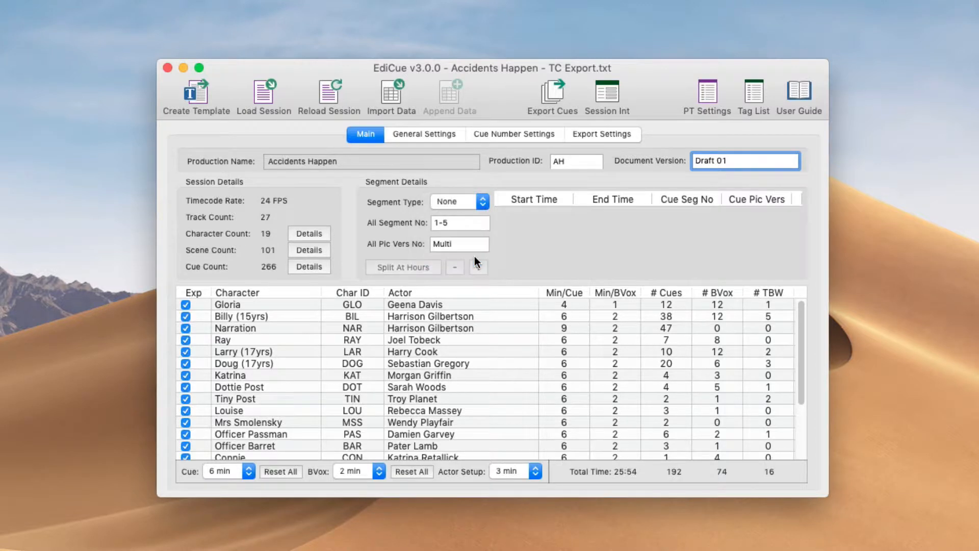
left_click(464, 199)
left_click(457, 144)
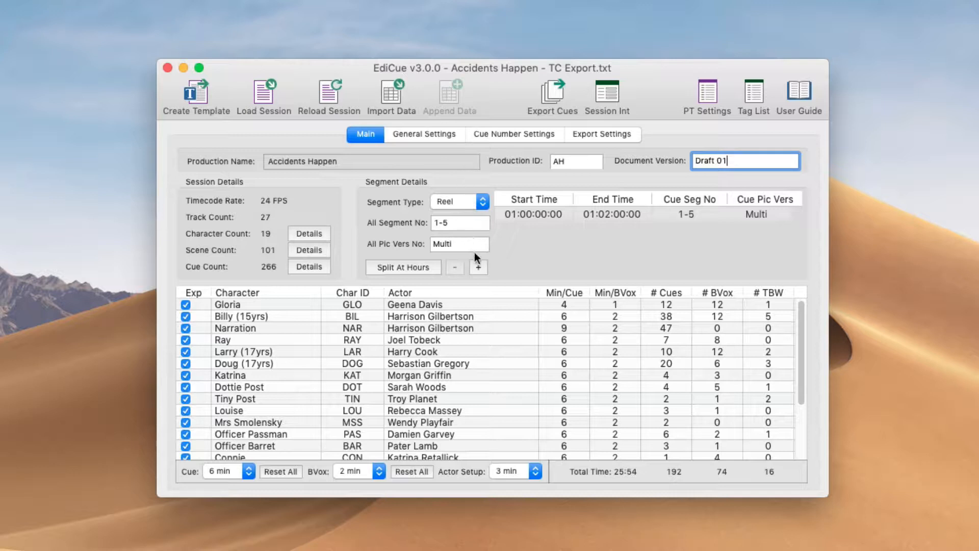
Step: Add two reel segments and split the production's segments at the hours
left_click(479, 266)
left_click(479, 266)
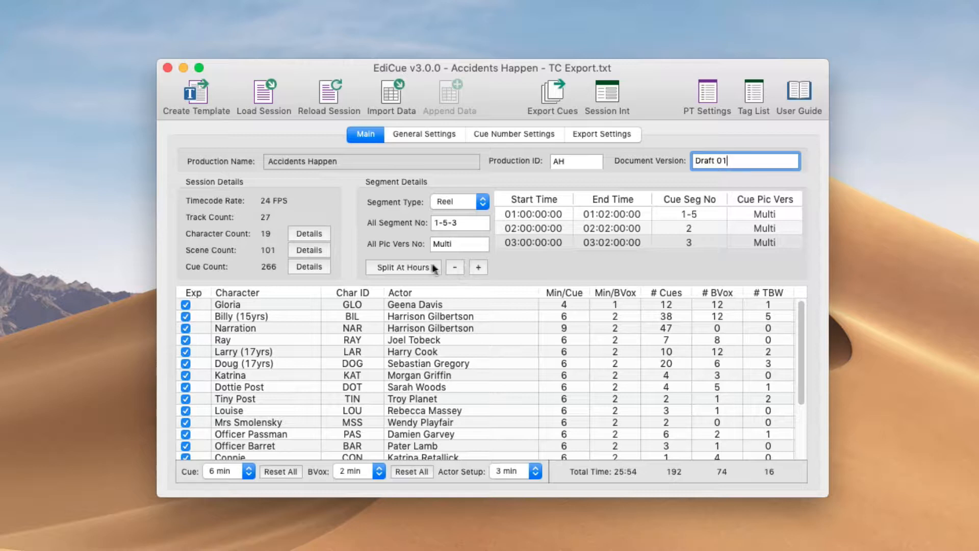
left_click(426, 265)
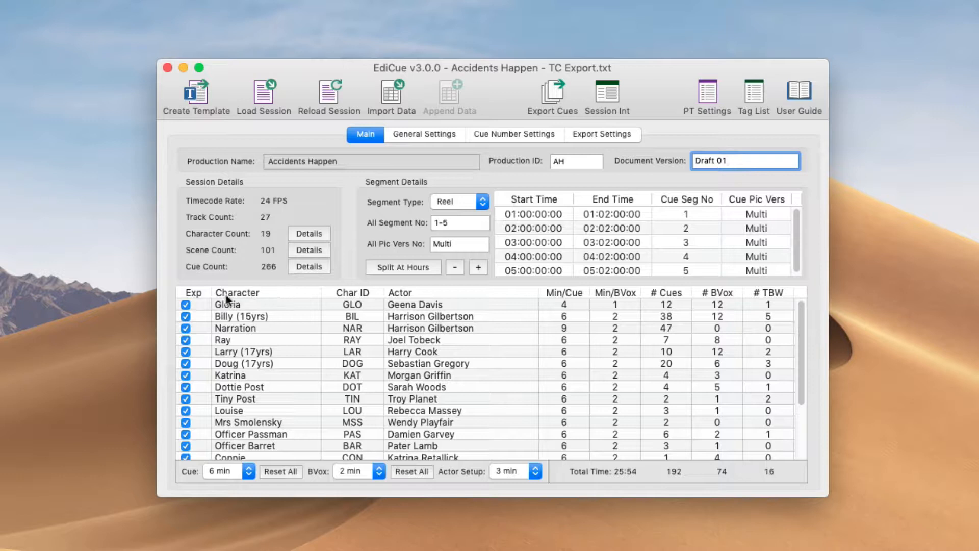
Step: Toggle the export selection of all characters off and back on
left_click(186, 305)
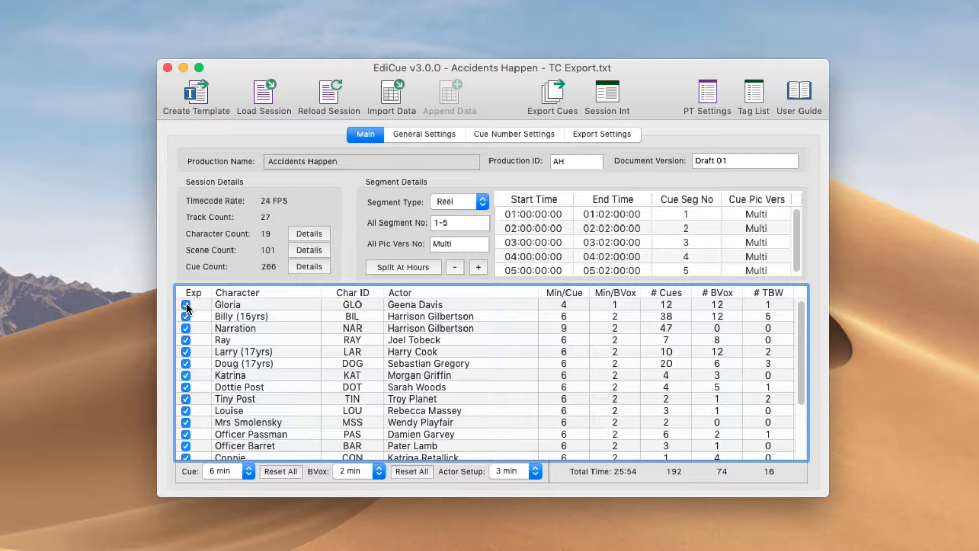
left_click(186, 305, "alt")
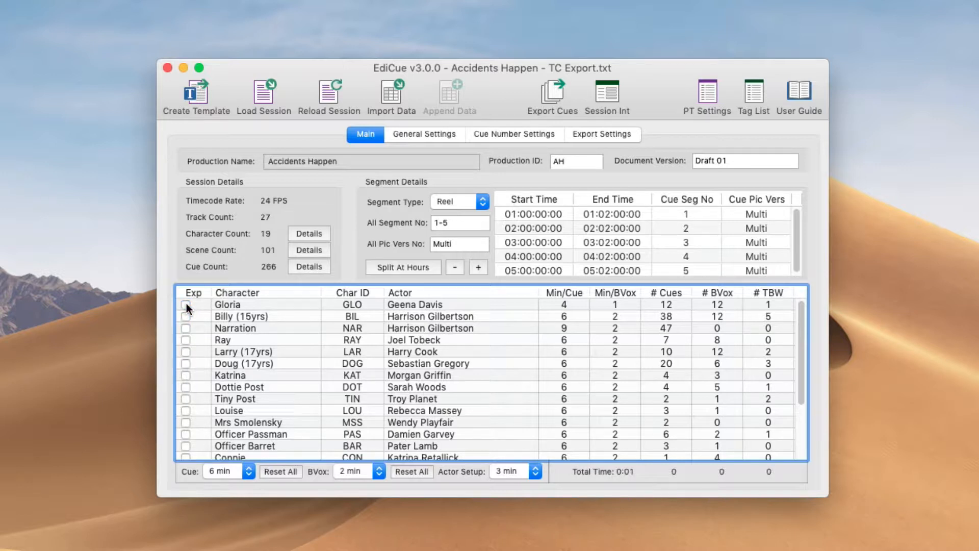
left_click(186, 305, "alt")
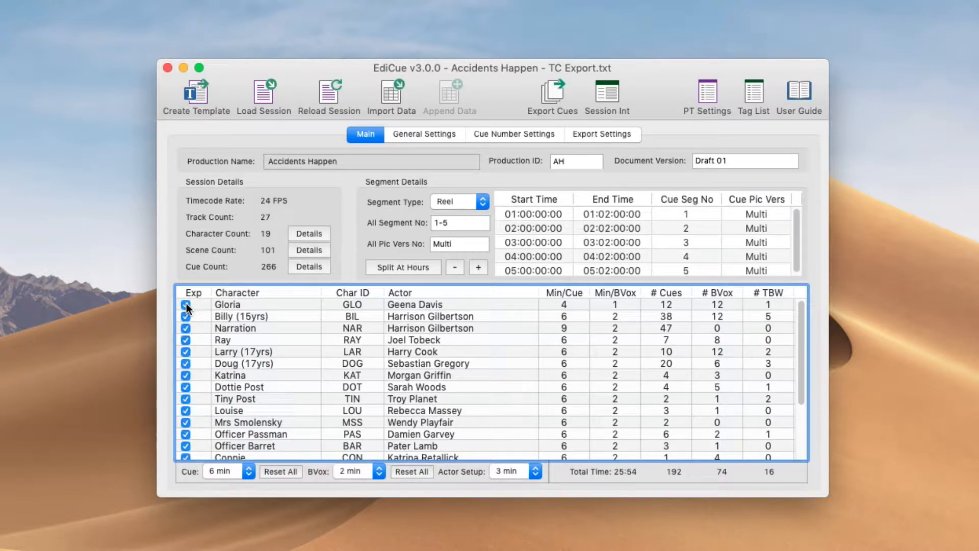
left_click(186, 305, "alt")
left_click(186, 305, "alt")
Step: Open the actor name entries of Gloria and Billy (15yrs) for editing
left_click(408, 304)
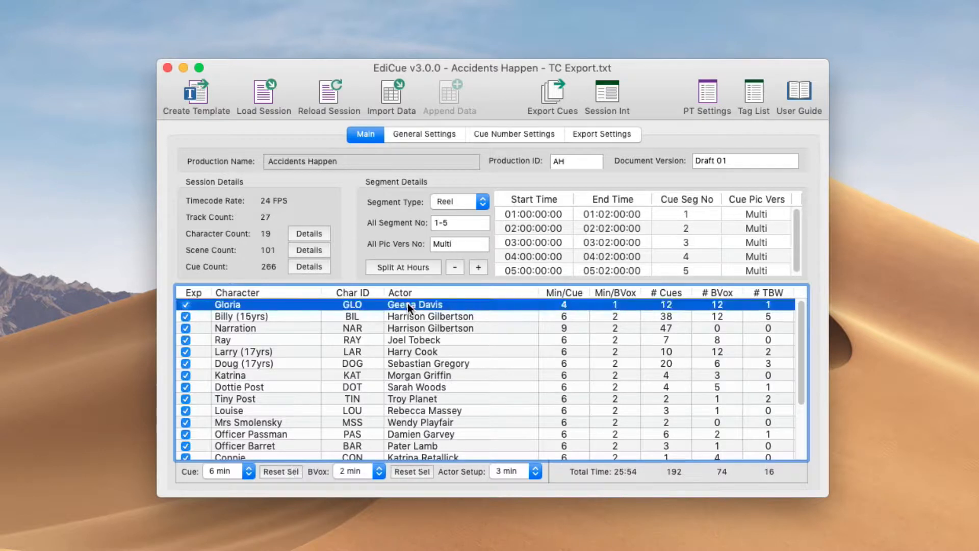
left_click(415, 303)
left_click(452, 309)
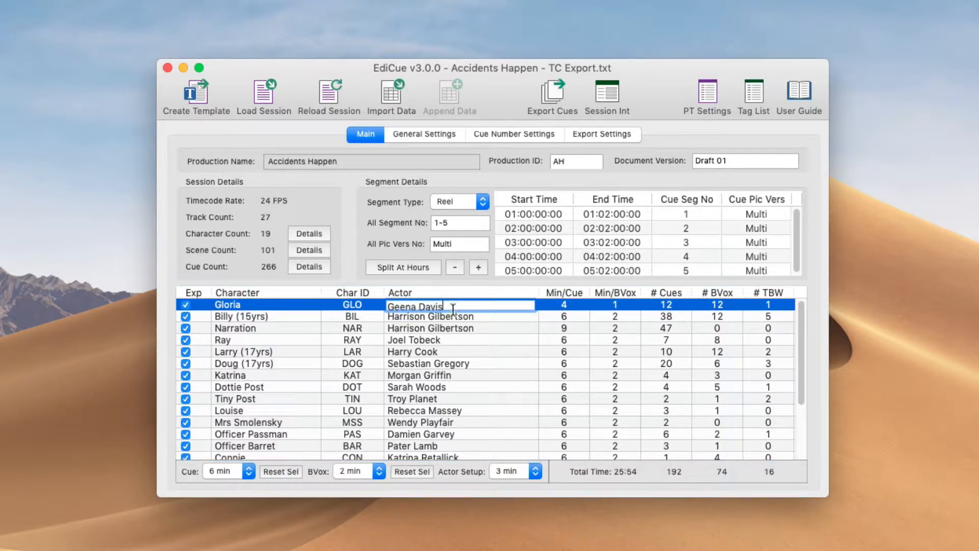
left_click(460, 316)
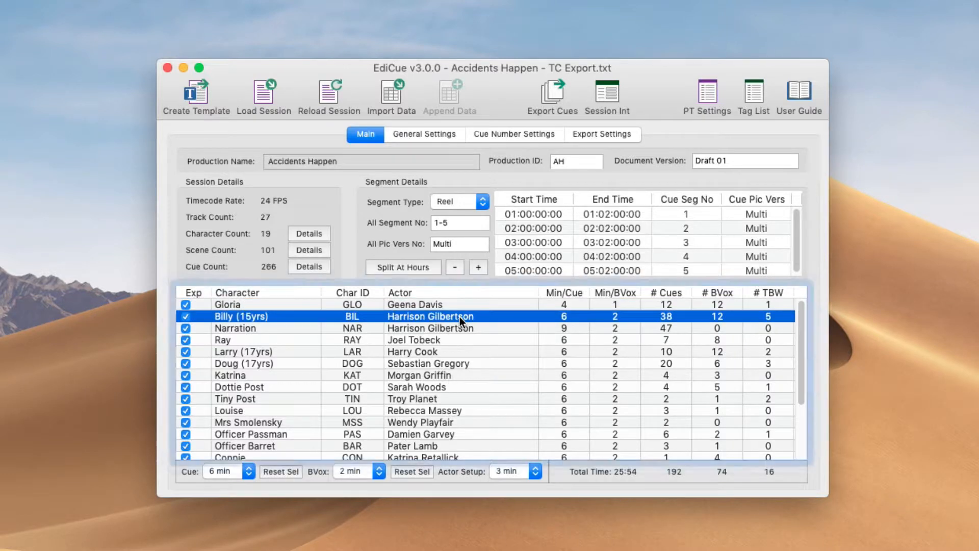
left_click(460, 317)
left_click(487, 316)
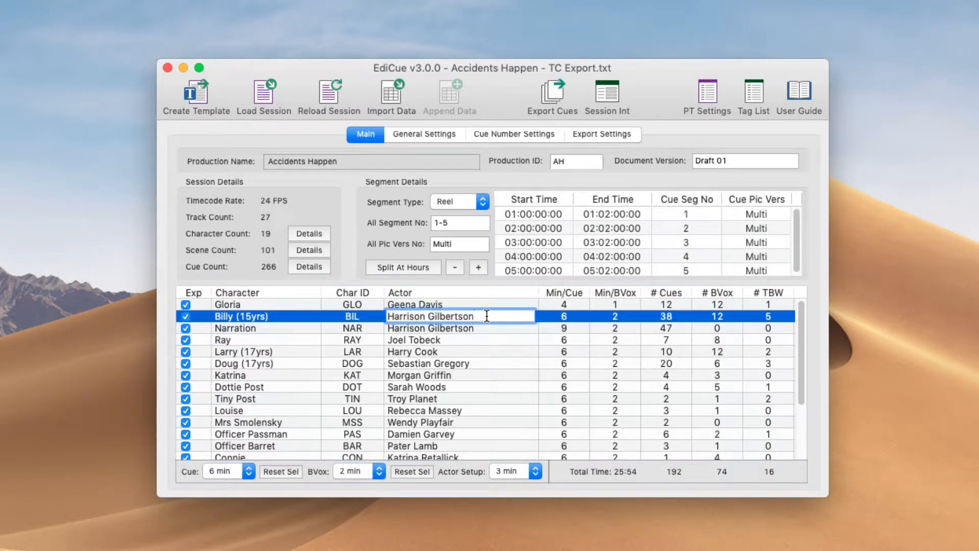
Step: Open Gloria's minutes-per-cue and minutes-per-BVox values for editing
left_click(571, 304)
left_click(572, 304)
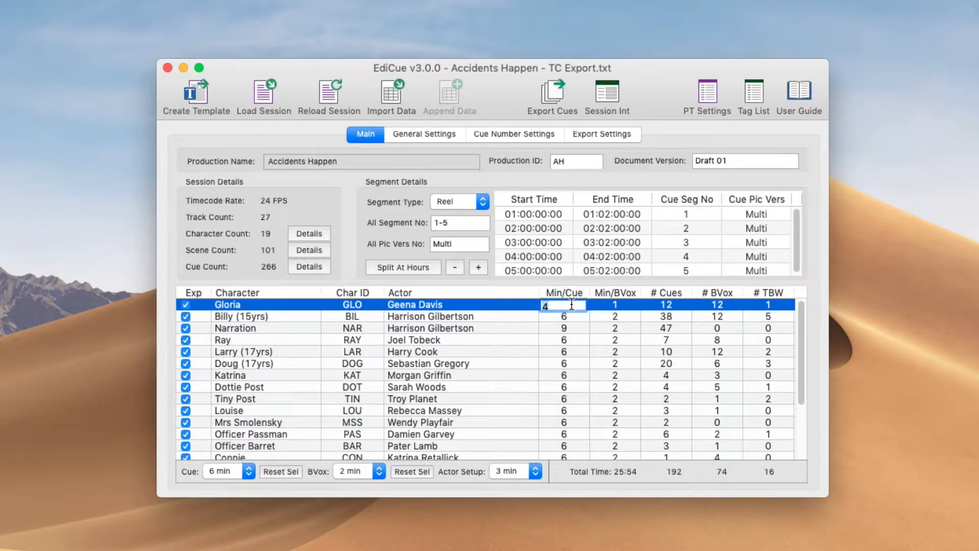
left_click(626, 305)
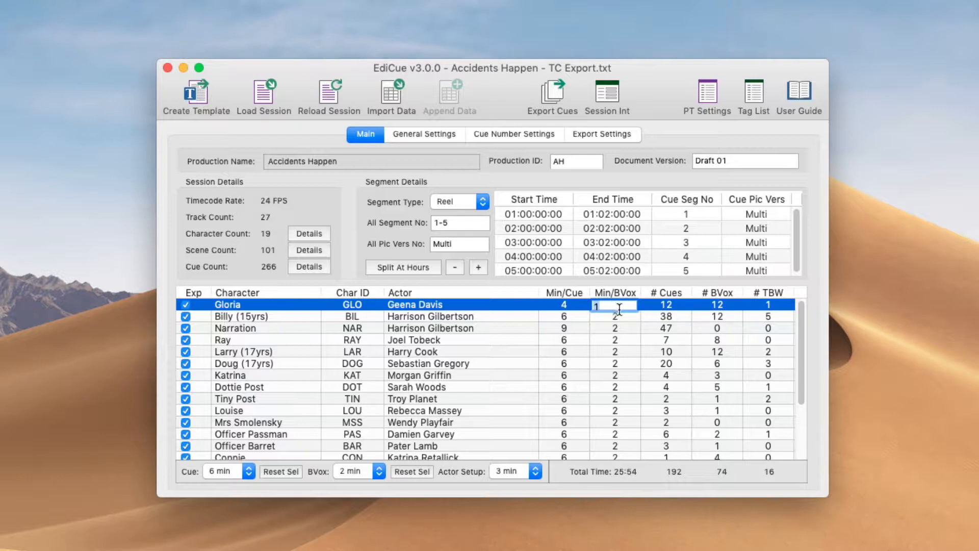
left_click(571, 306)
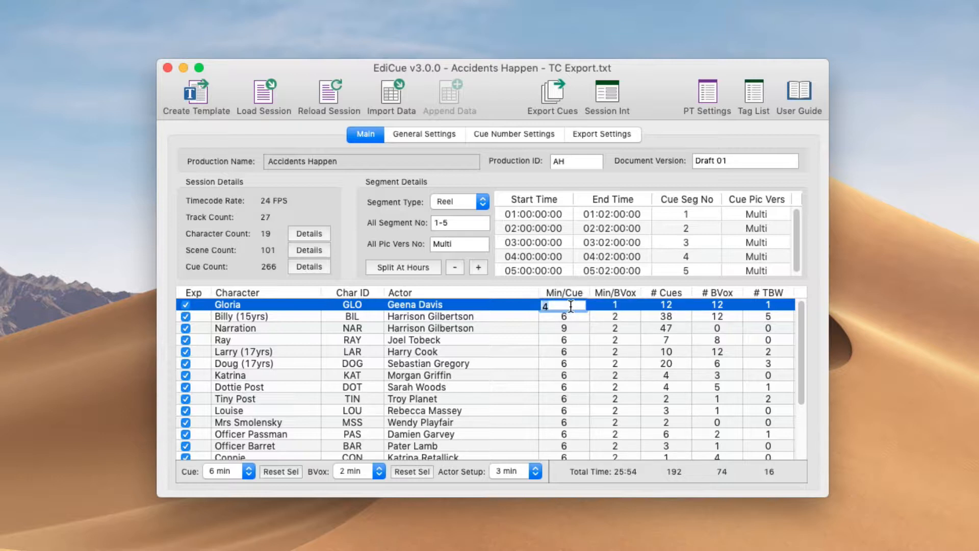
Step: Set the minutes per cue to 8 for the characters Ray, Larry (17yrs) and Doug (17yrs)
left_click(514, 323, "shift")
left_click(516, 340)
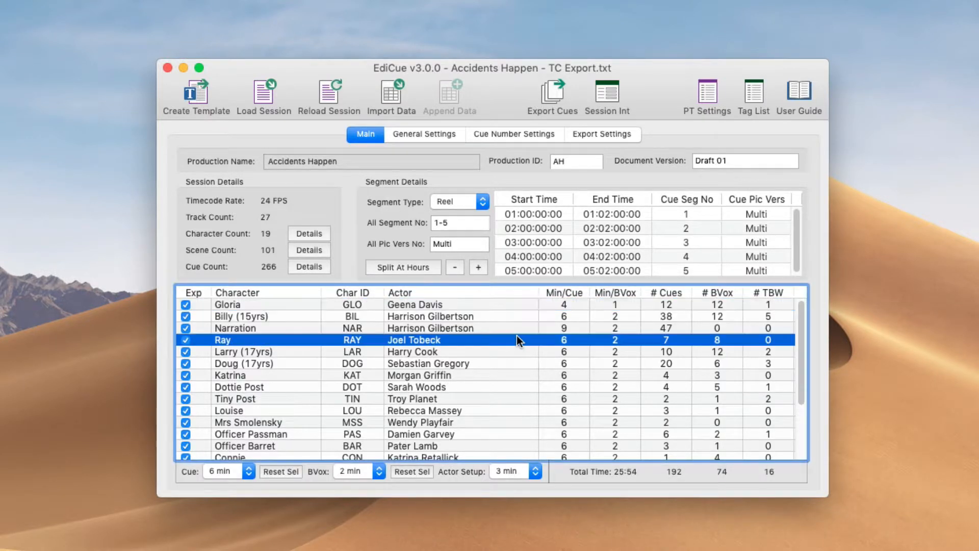
left_click(514, 364, "shift")
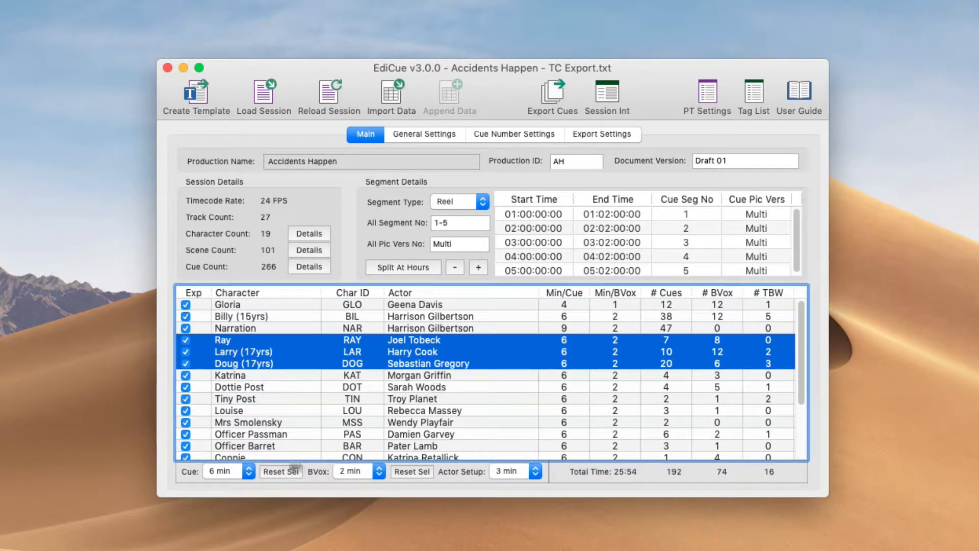
left_click(237, 471)
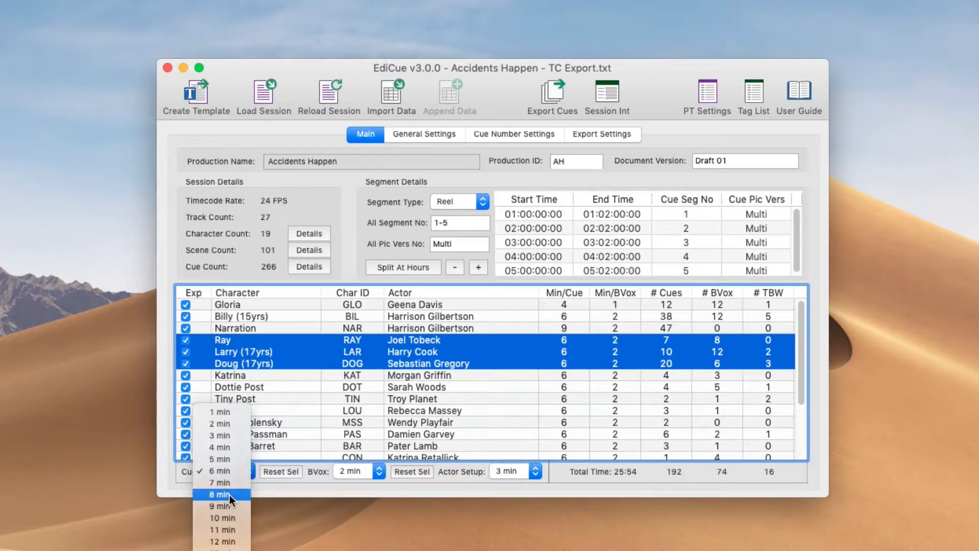
left_click(228, 495)
left_click(292, 472)
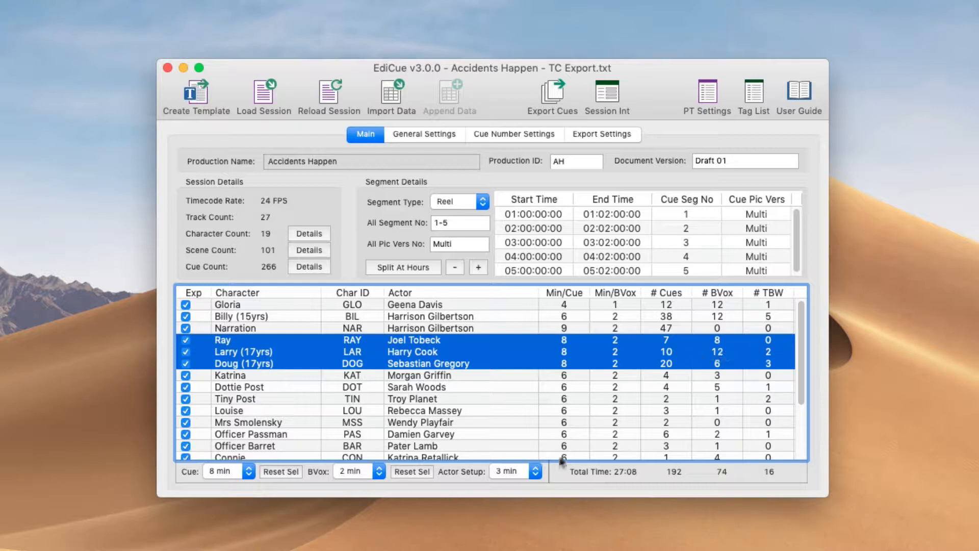
Step: Try an actor setup time of 4 min, and set it to 5 min
left_click(540, 479)
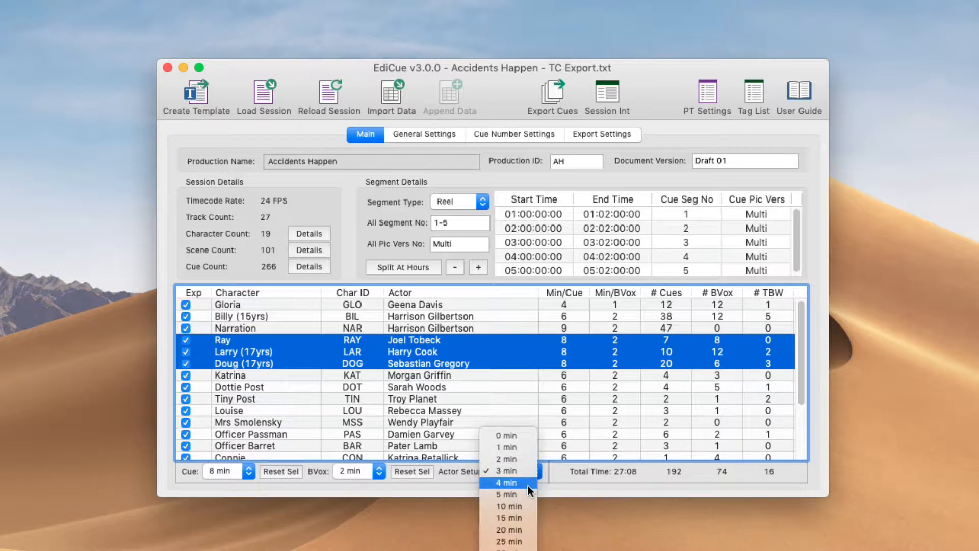
left_click(528, 485)
left_click(524, 472)
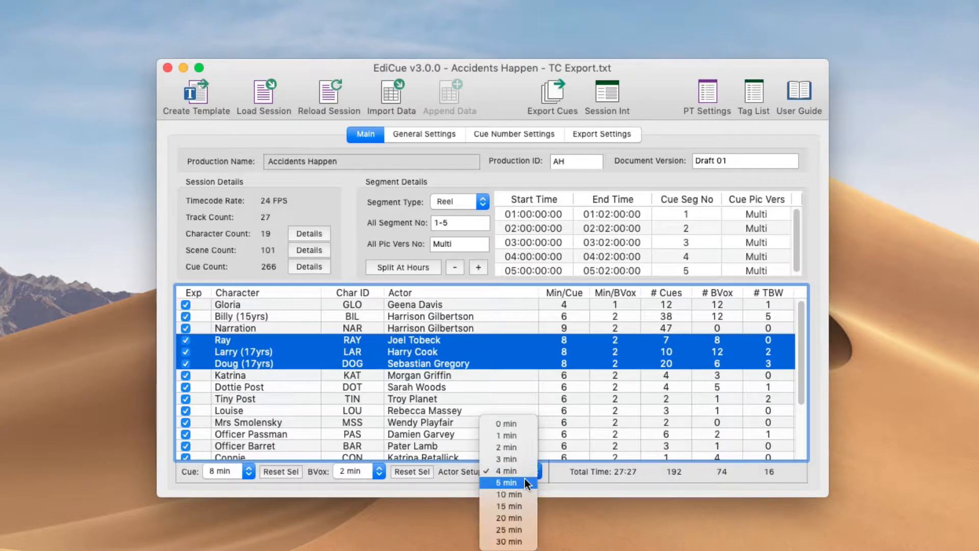
left_click(525, 478)
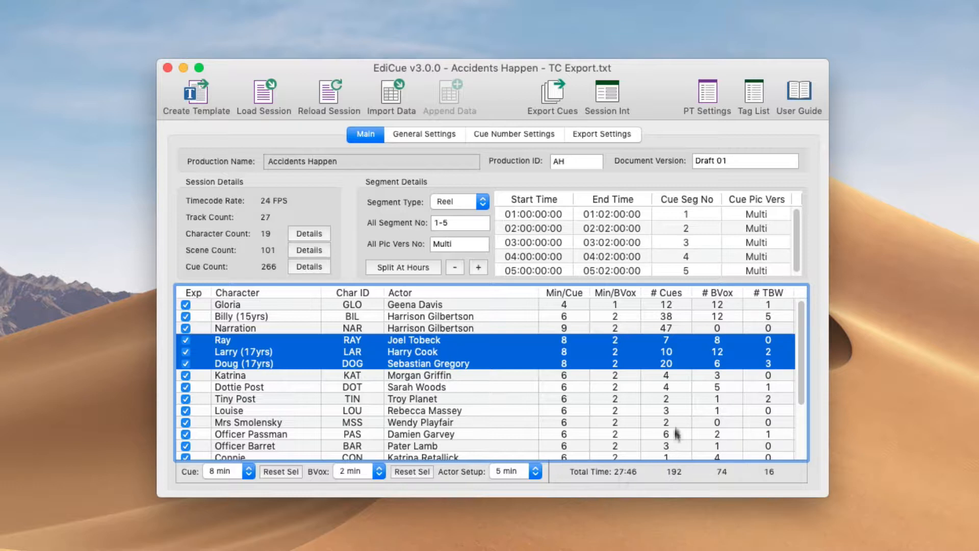
Step: Examine Gloria's individual Min/Cue and Min/BVox timing entries again
left_click(570, 304)
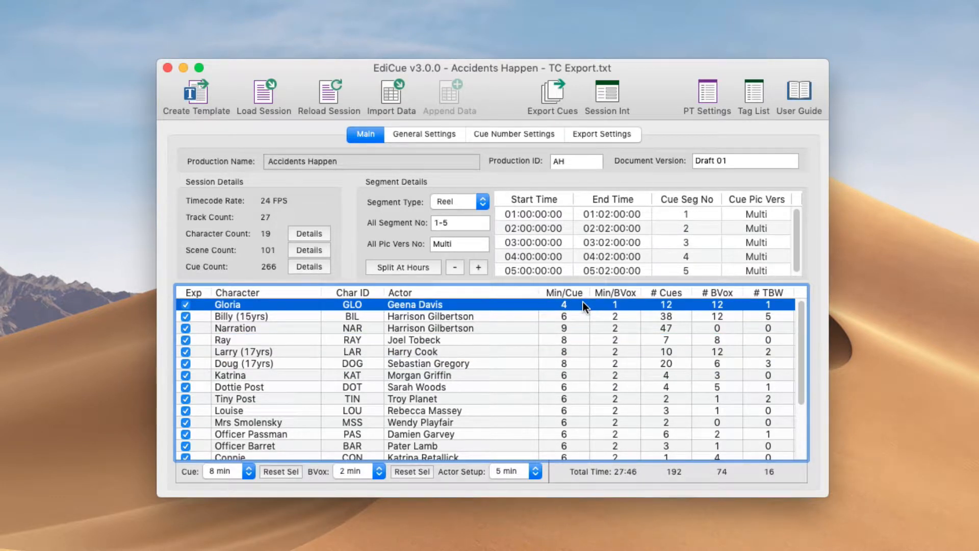
double_click(580, 304)
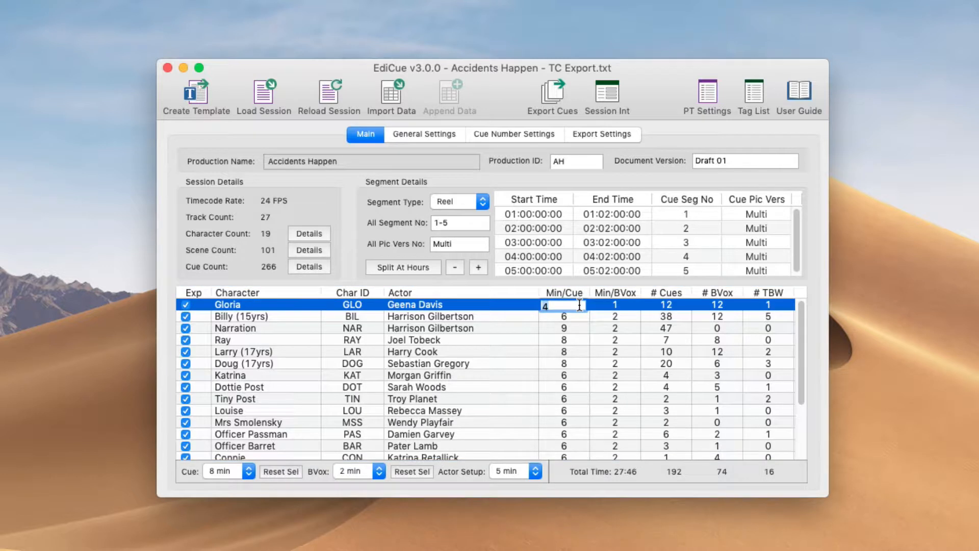
double_click(624, 304)
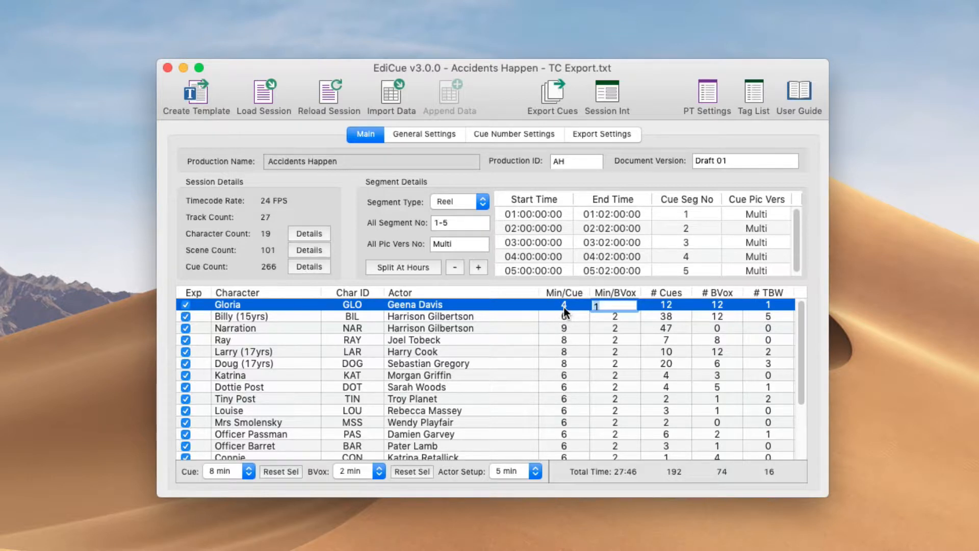
Step: Set the ADR summary type for PDF and file exports to Standard in the general settings
left_click(430, 136)
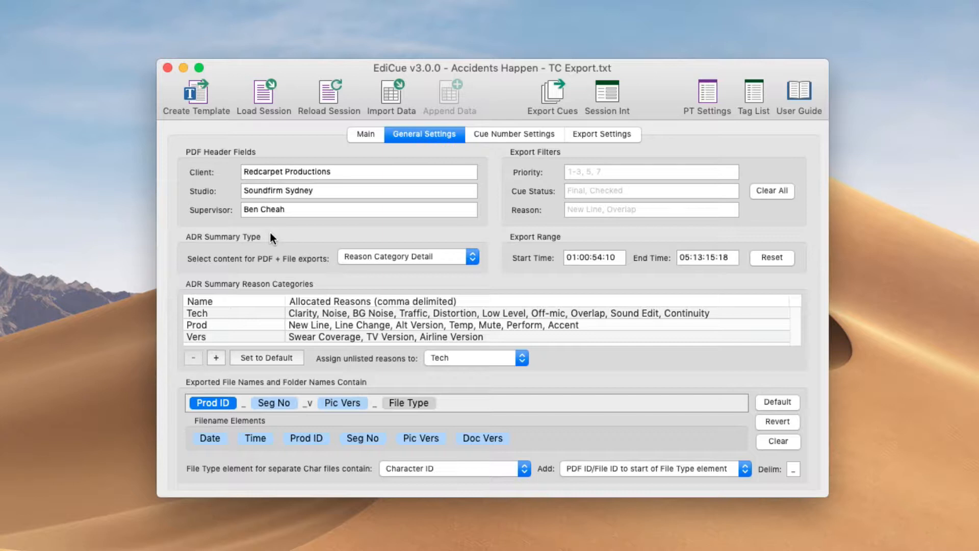
left_click(374, 258)
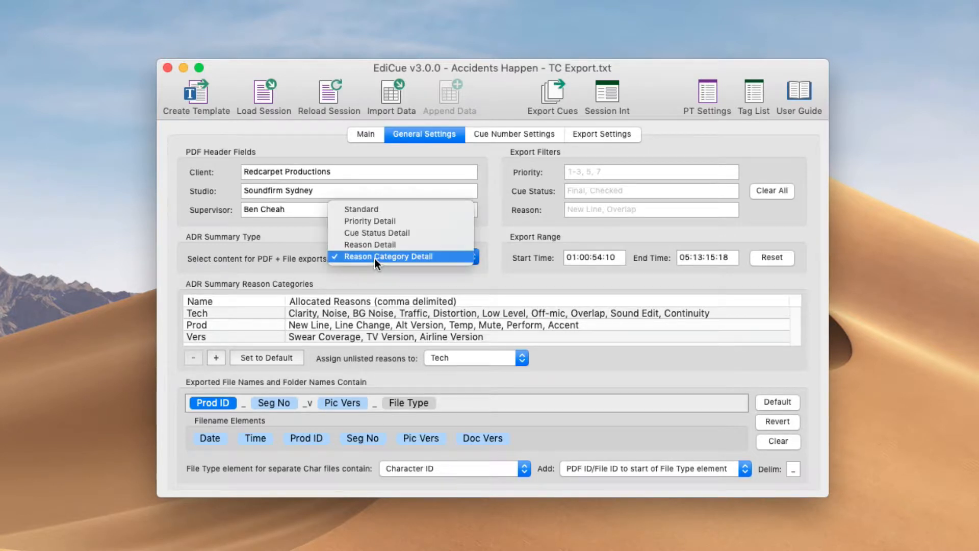
left_click(380, 210)
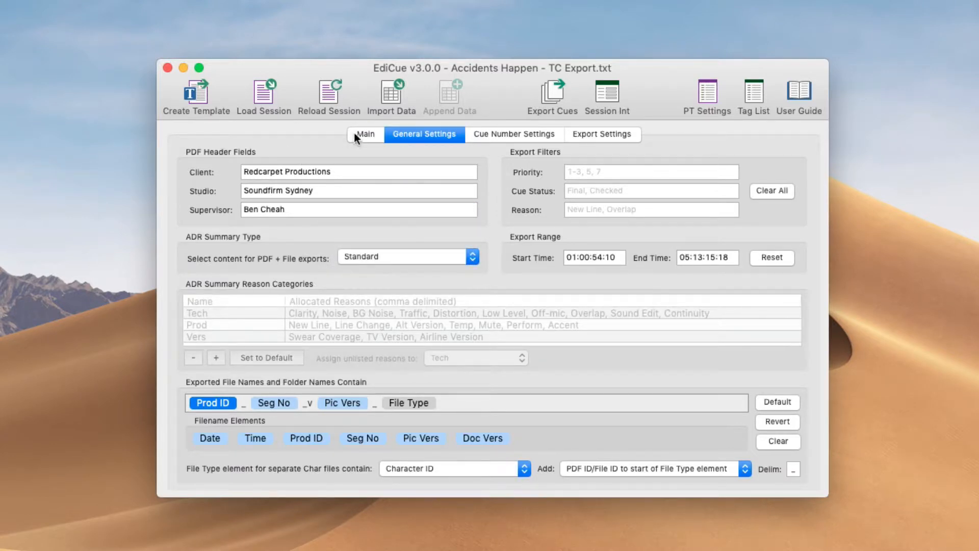
Step: Check the ADR cue PDF layouts selected in the export settings and return to the general settings
left_click(363, 134)
left_click(581, 135)
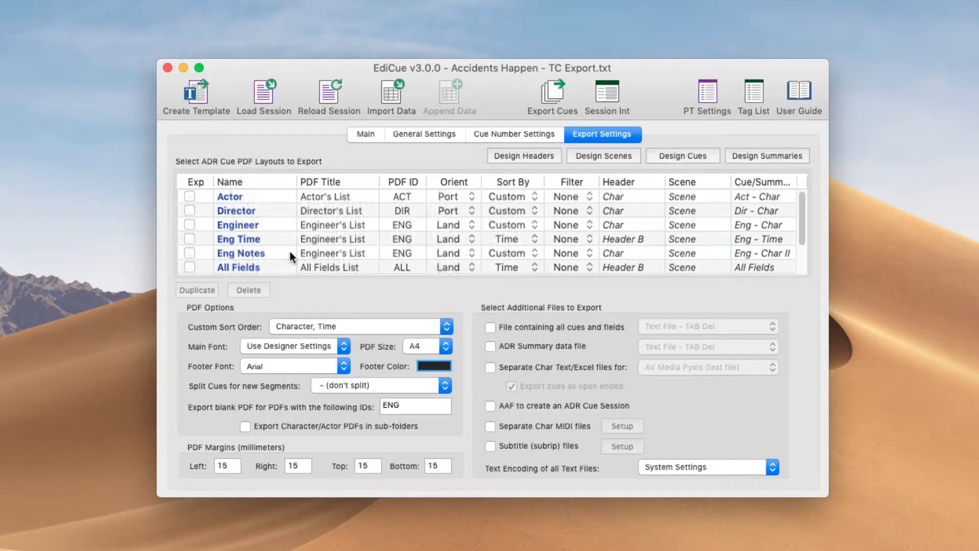
scroll(290, 252, "down", 3)
scroll(290, 254, "up", 3)
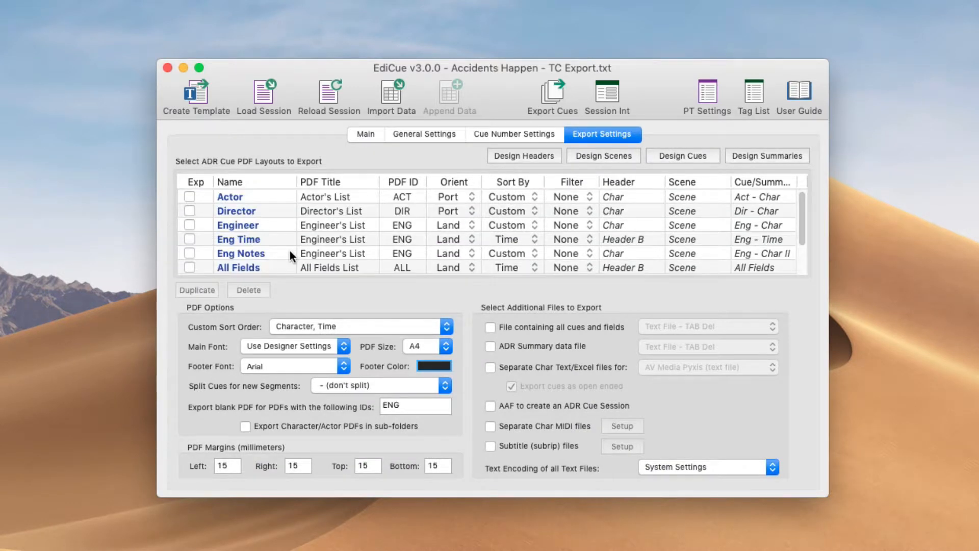
left_click(401, 134)
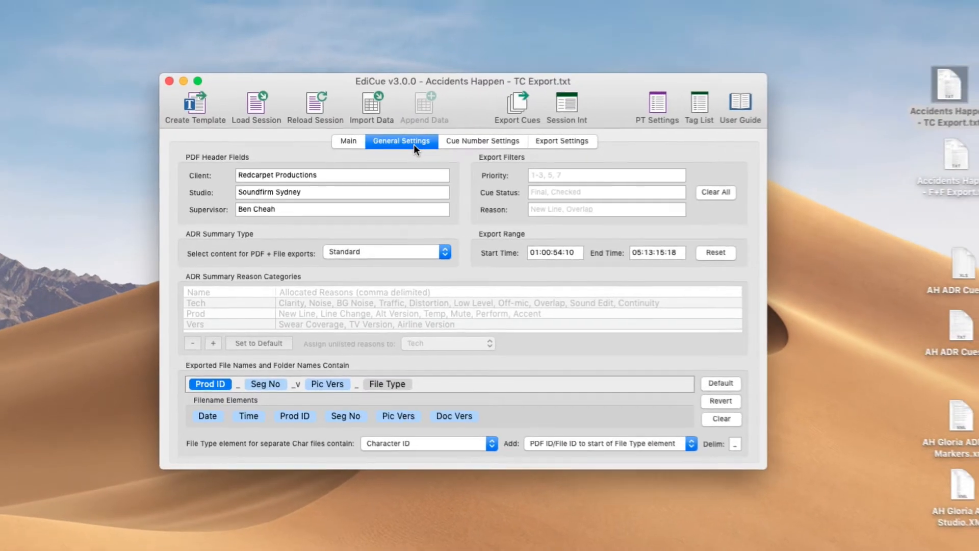
Step: Export the cues with the export setup saved to the settings file, and open the AH_R1-5_vMulti_ADR_PDF_Files folder
key("super+e")
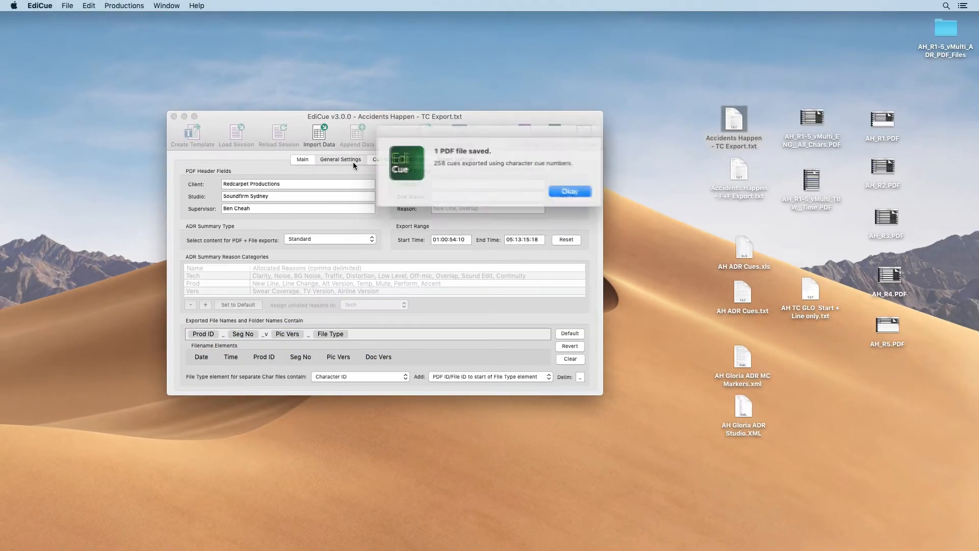
key("Return")
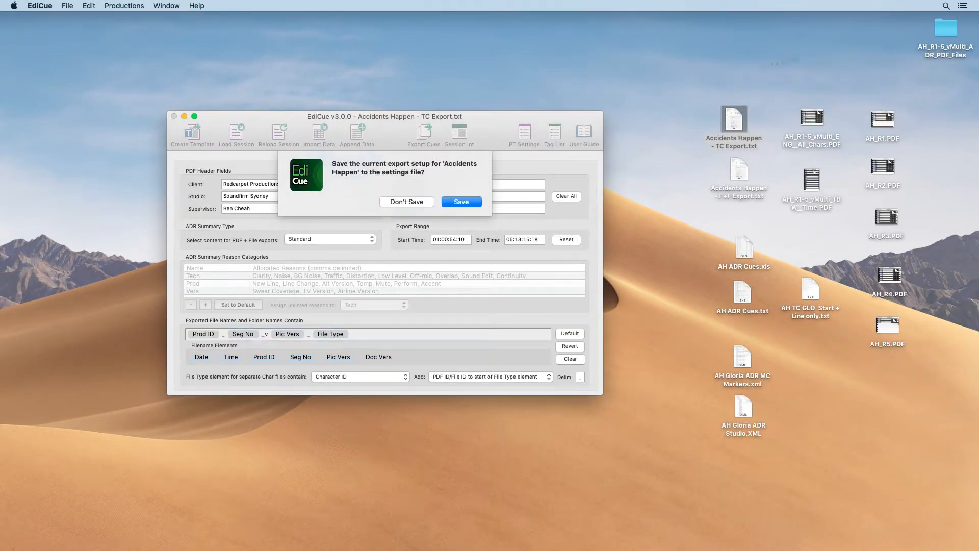
left_click(465, 204)
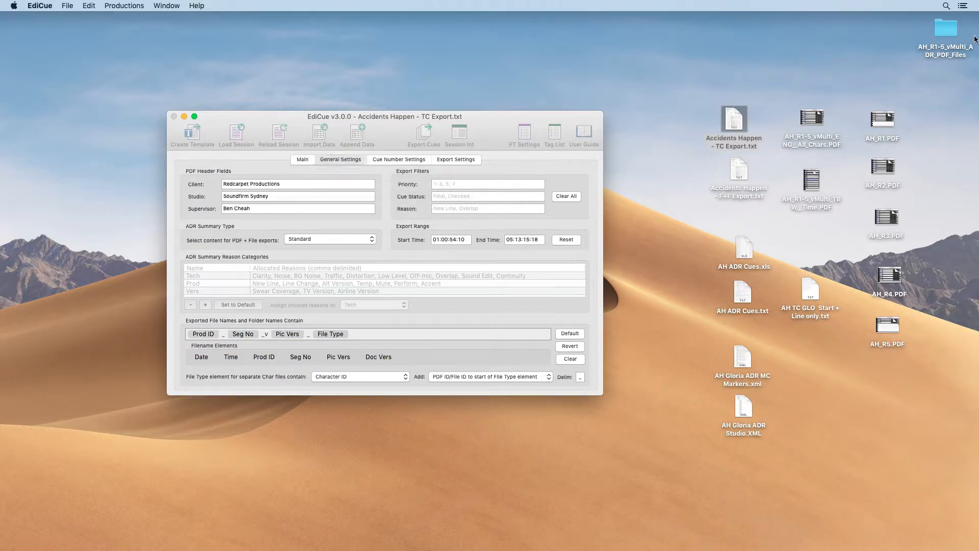
double_click(949, 29)
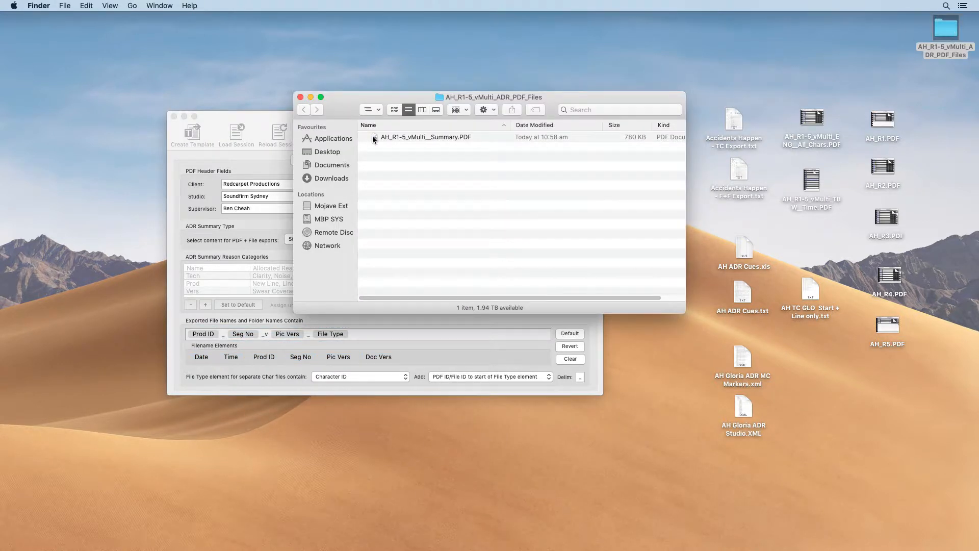
Step: Review the Standard ADR summary in the exported AH_R1-5_vMulti__Summary.PDF and close the document
double_click(373, 136)
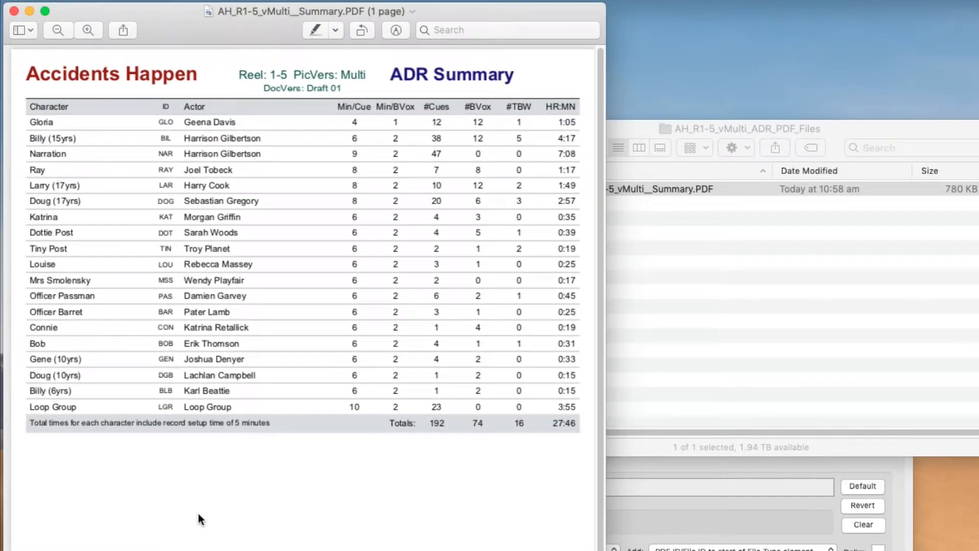
key("cmd+w")
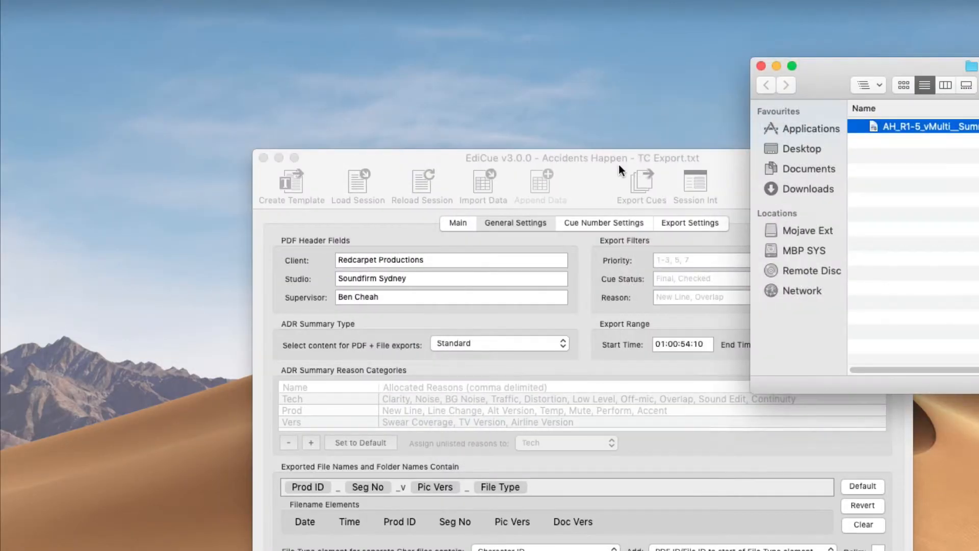
Step: Return to EdiCue and set the ADR summary type for PDF and file exports to Reason Category Detail
left_click(371, 366)
left_click(461, 344)
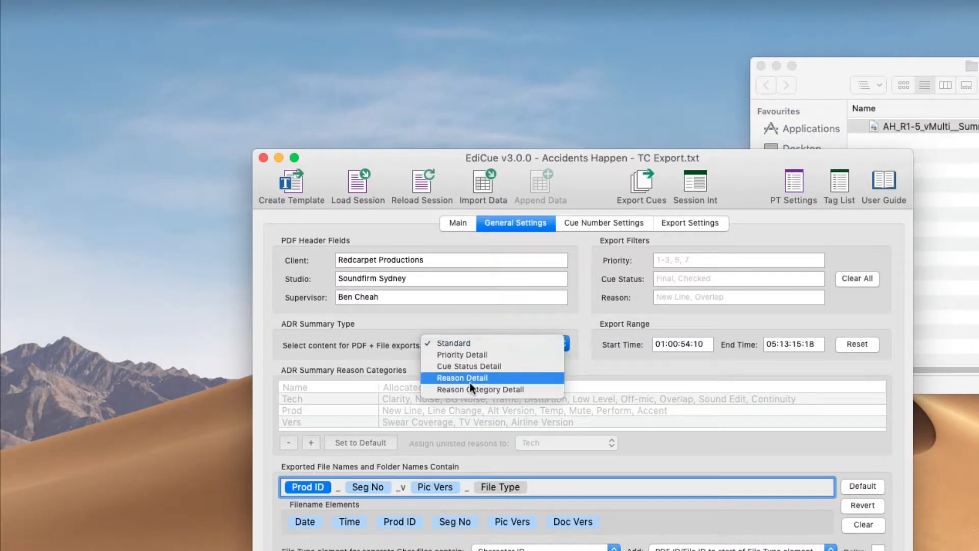
left_click(503, 386)
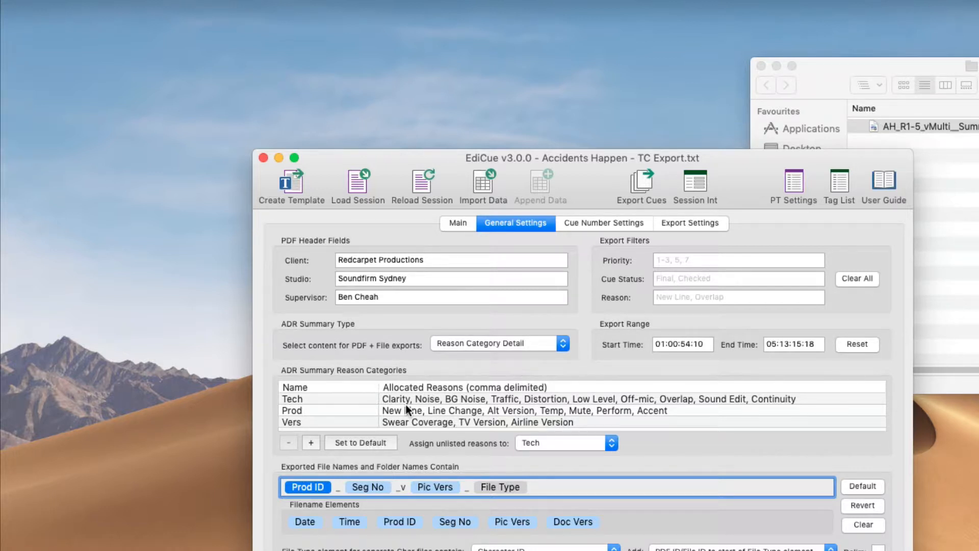
Step: Export the cues with the export setup saved to the settings file, and review the new summary PDF before closing it
key("super+e")
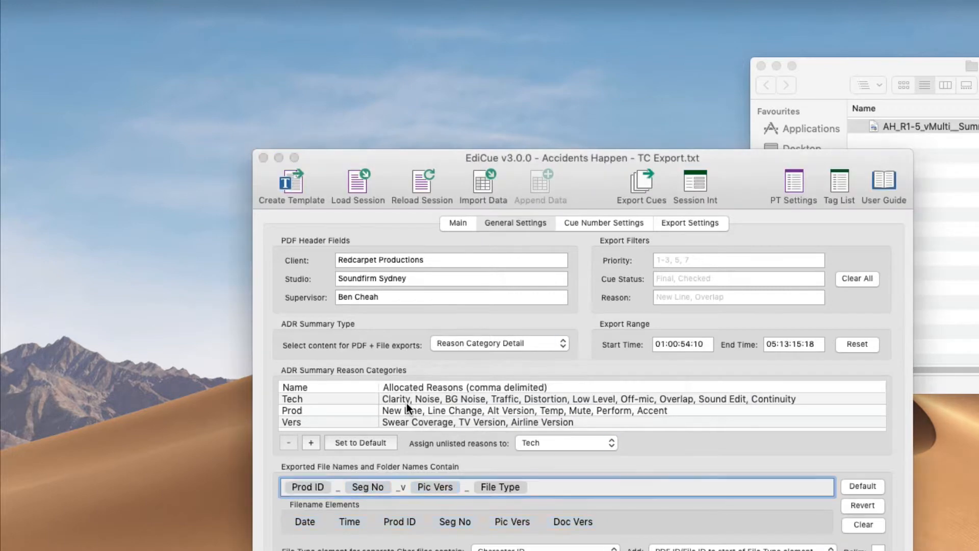
left_click(843, 271)
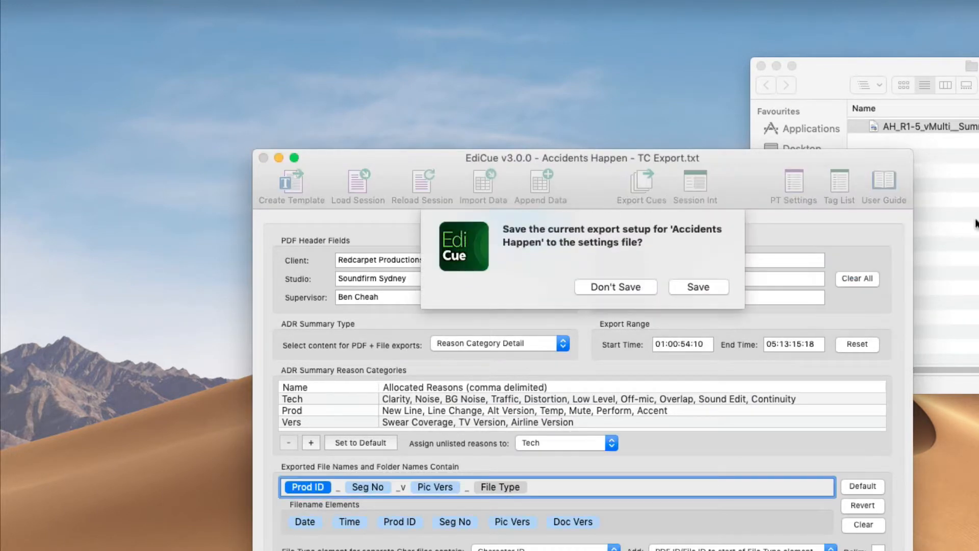
left_click(697, 285)
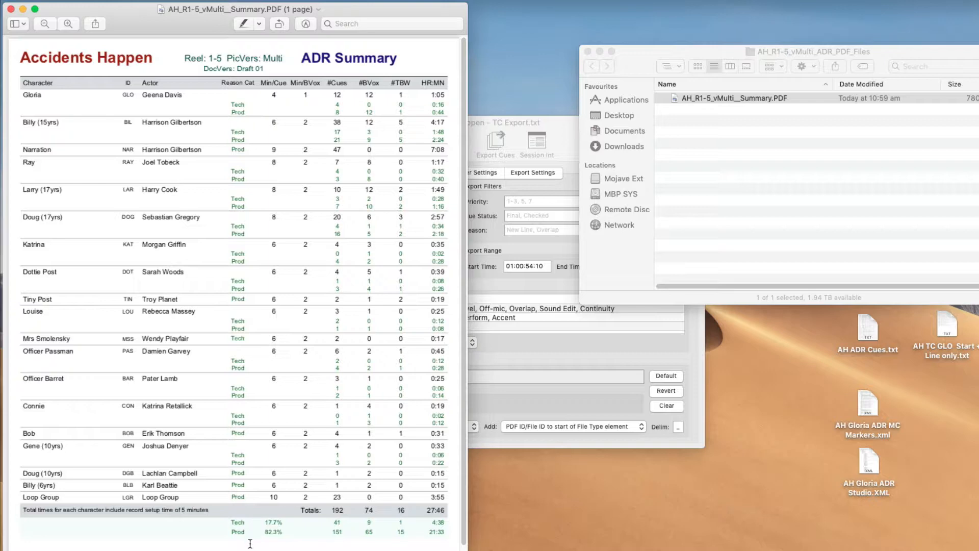
key("super+q")
key("super+w")
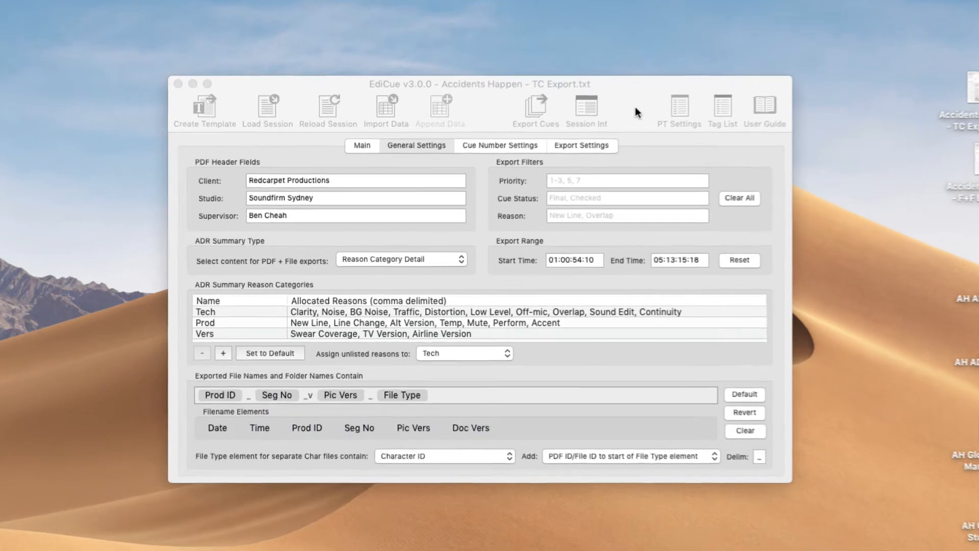
Step: Try clearing the elements of the exported file and folder names and restoring the default arrangement
left_click(577, 146)
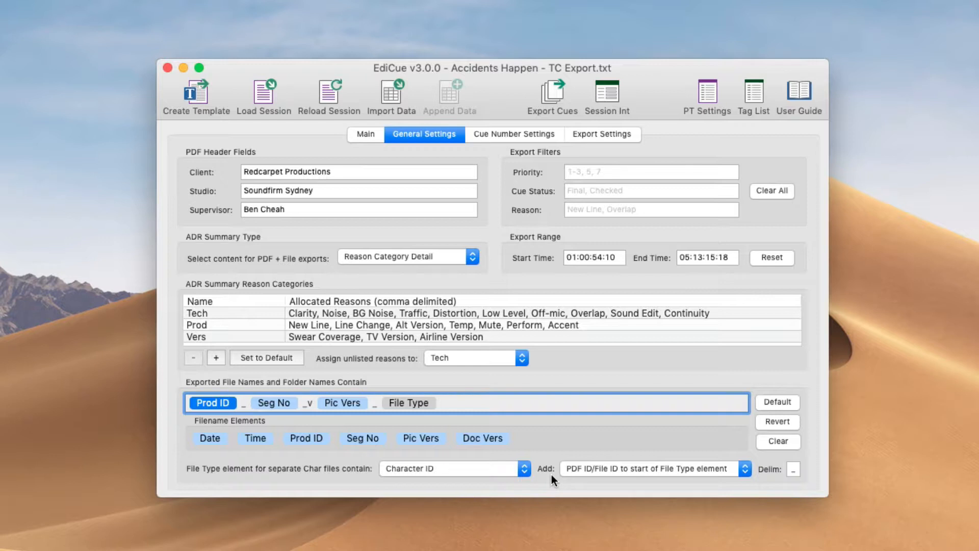
left_click(476, 403)
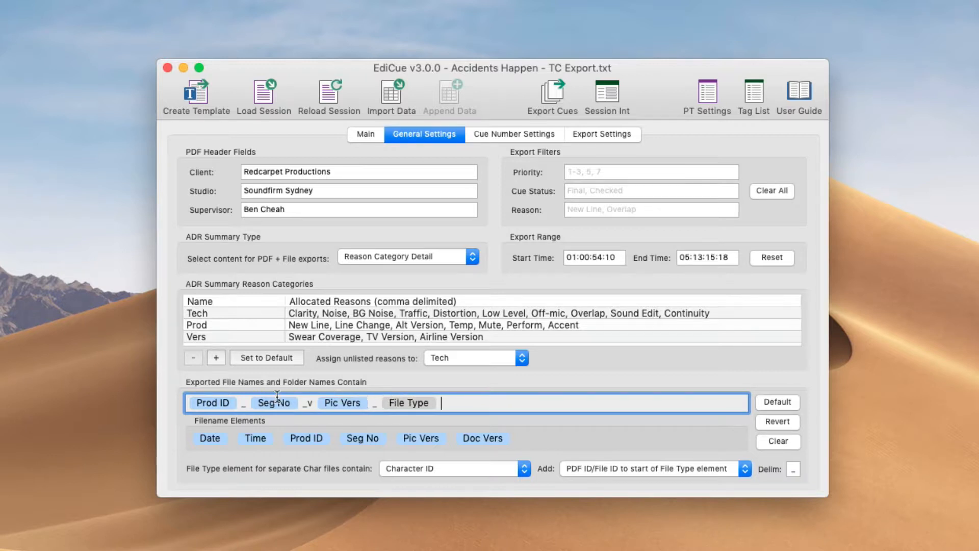
left_click(789, 441)
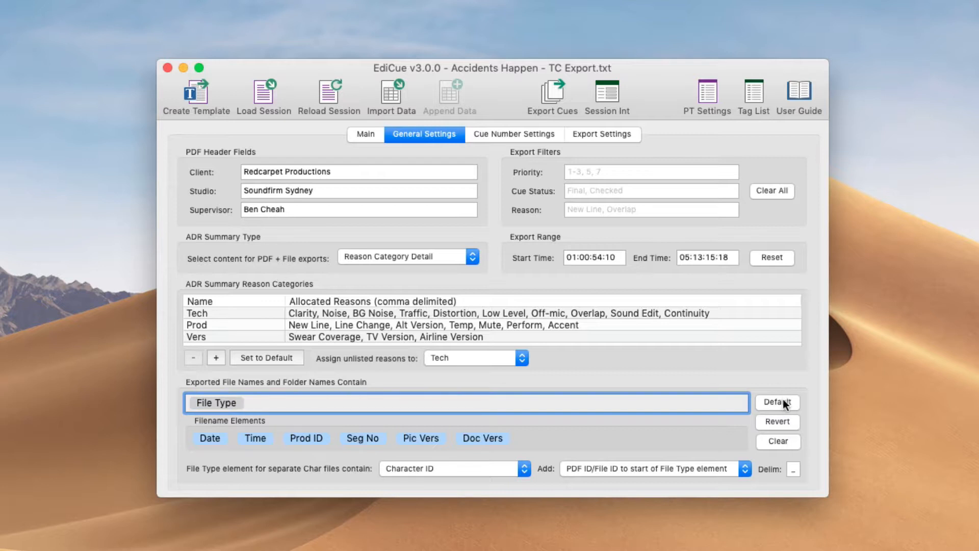
left_click(782, 401)
left_click(786, 423)
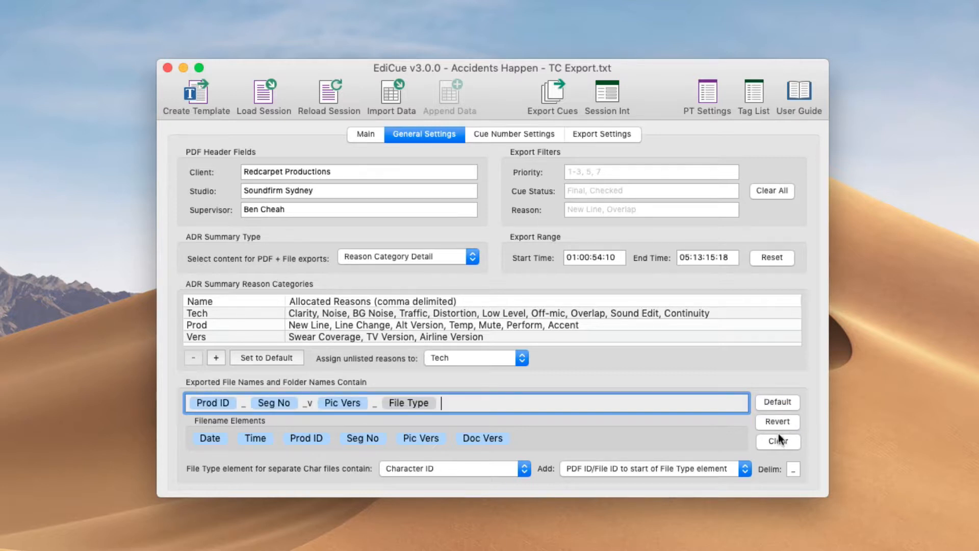
Step: Clear the exported file name elements and rebuild the name as Doc Vers, File Type, Seg No
left_click(778, 440)
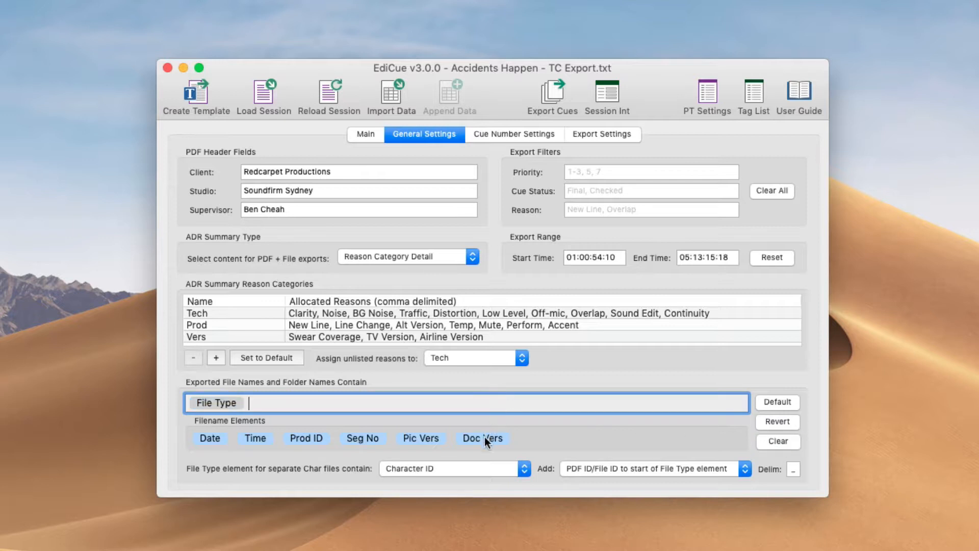
left_click_drag(482, 439, 403, 405)
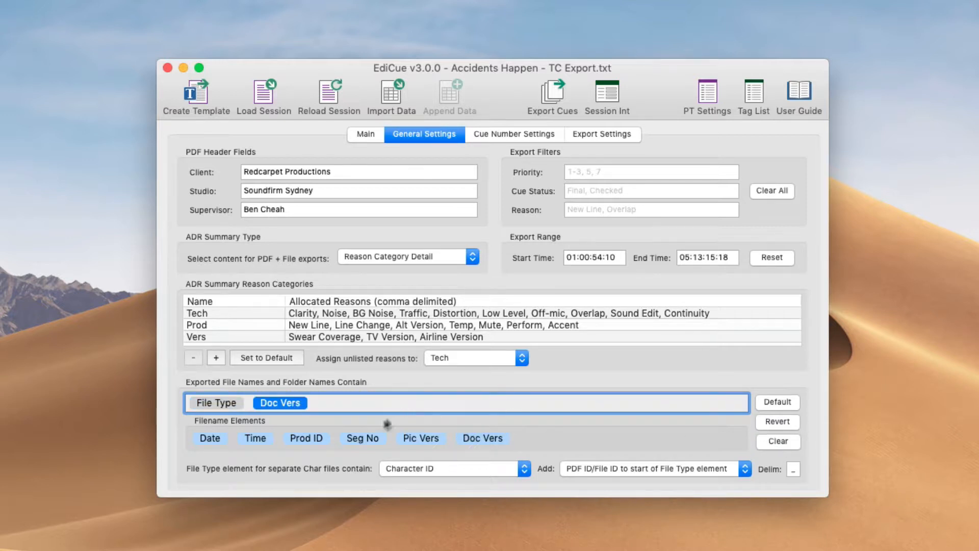
left_click_drag(256, 405, 257, 406)
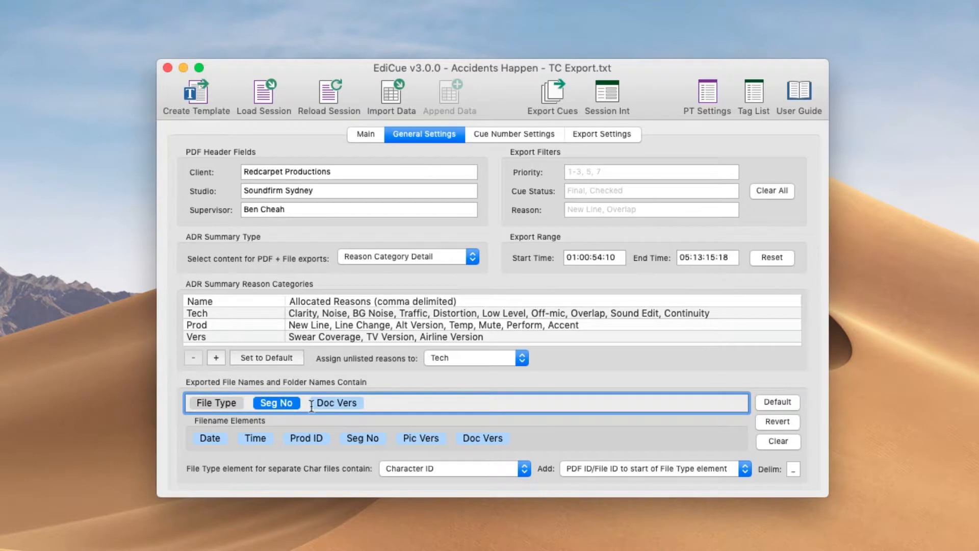
left_click_drag(334, 403, 234, 402)
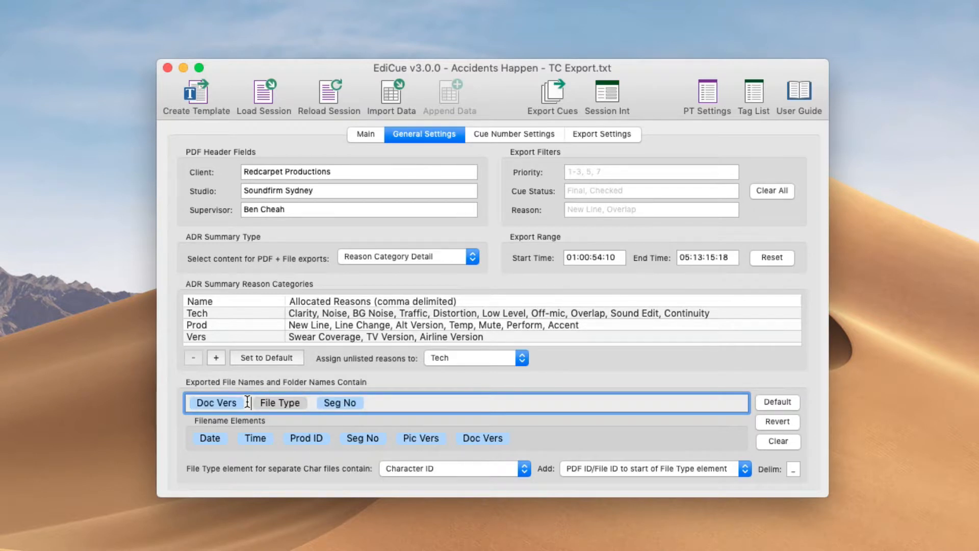
Step: Try the custom text ASD345_- between Doc Vers and File Type in the exported file name, and delete it again
left_click(247, 402)
type("ASD")
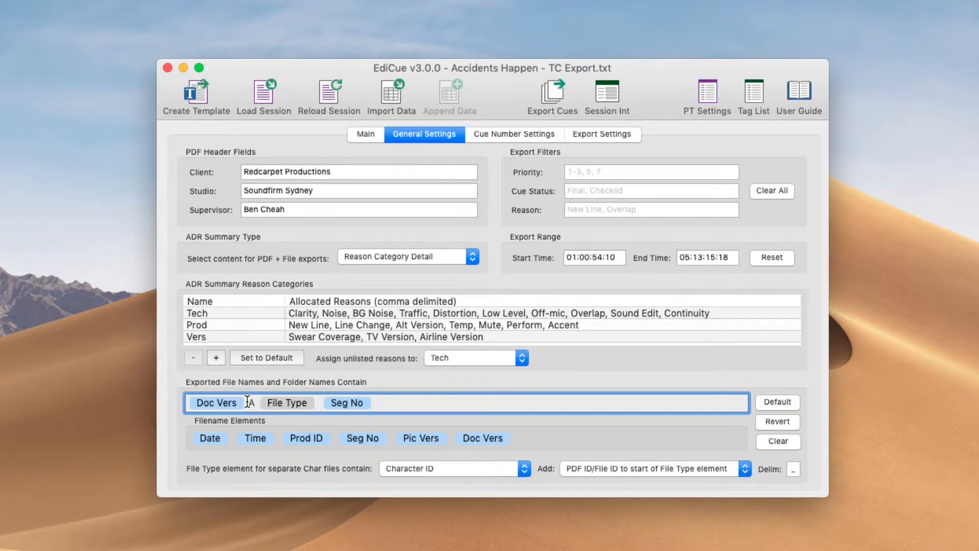
type("345")
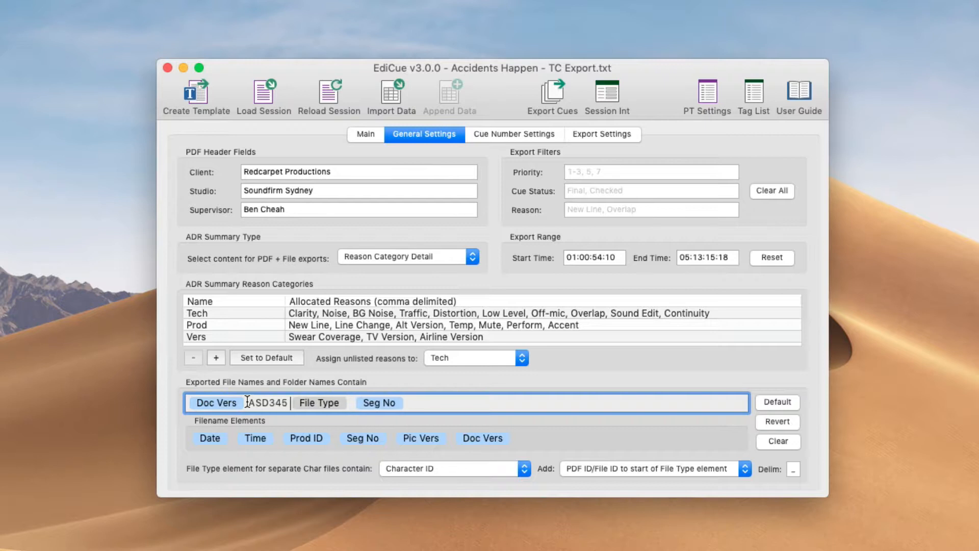
type("_-")
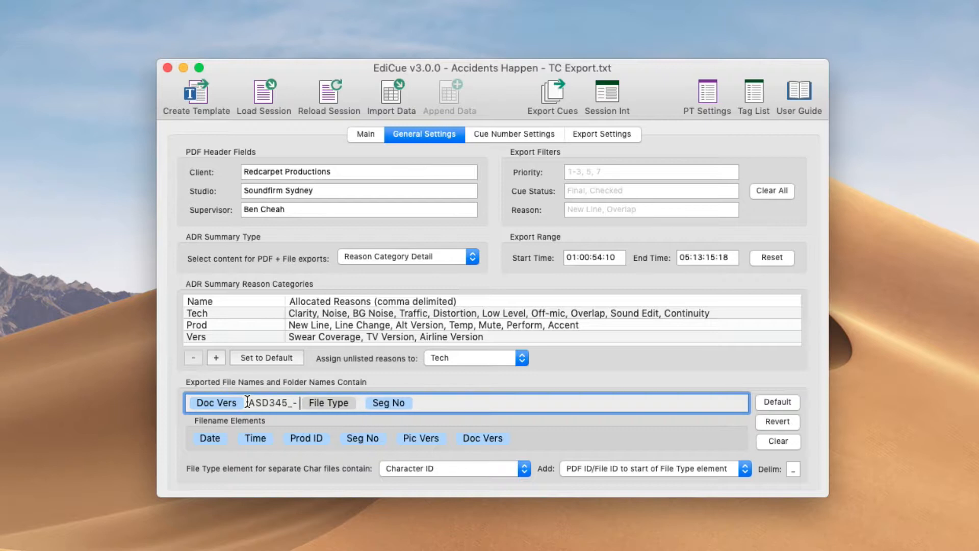
key("BackSpace")
key("BackSpace")
key("BackSpace")
key("BackSpace")
key("BackSpace")
key("BackSpace")
key("BackSpace")
key("BackSpace")
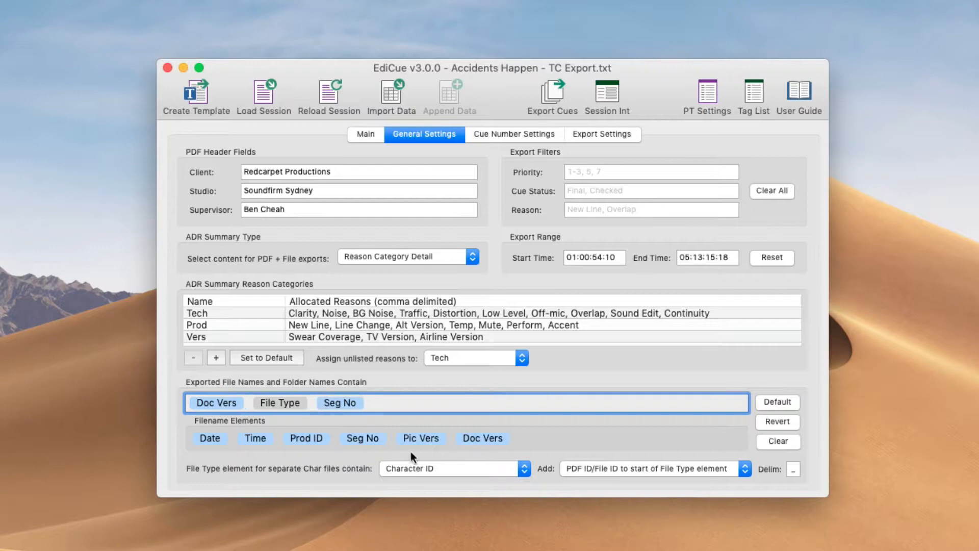
Step: Check the File Type options for separate character files and ID placement, and restore the default exported file name elements
left_click(449, 468)
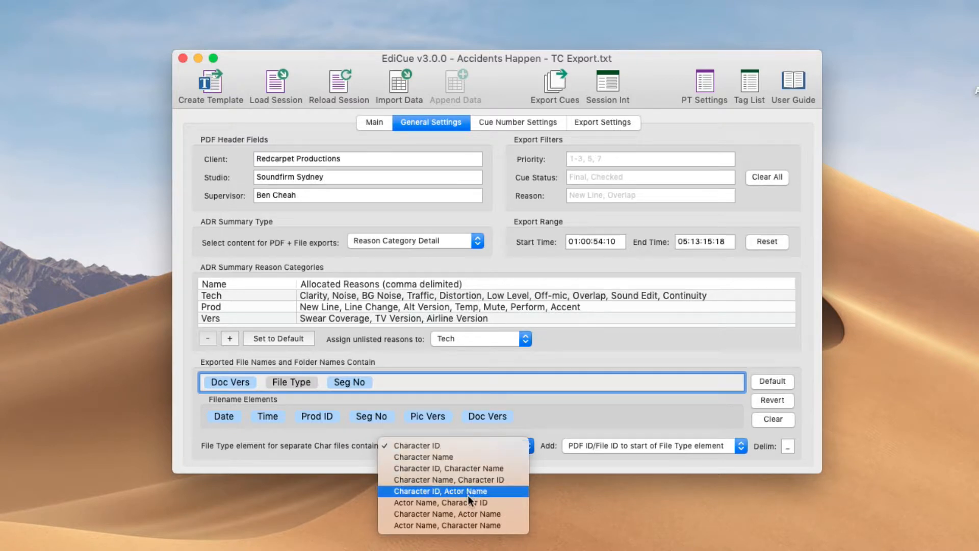
left_click(457, 447)
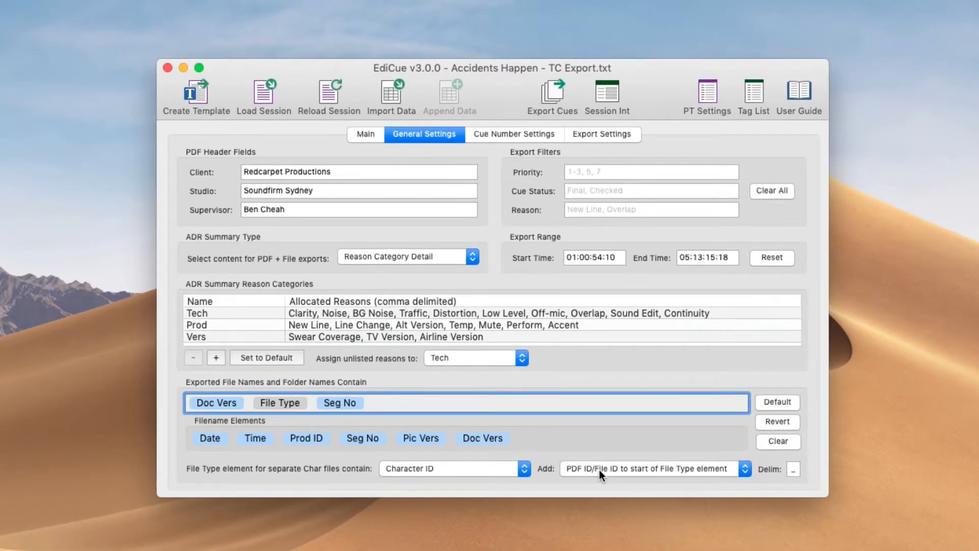
left_click(599, 470)
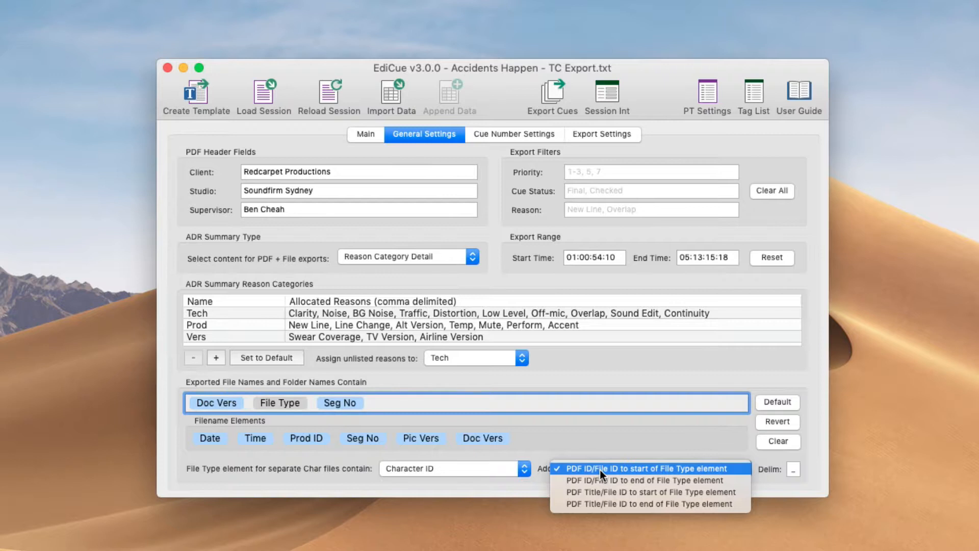
left_click(601, 439)
left_click(771, 403)
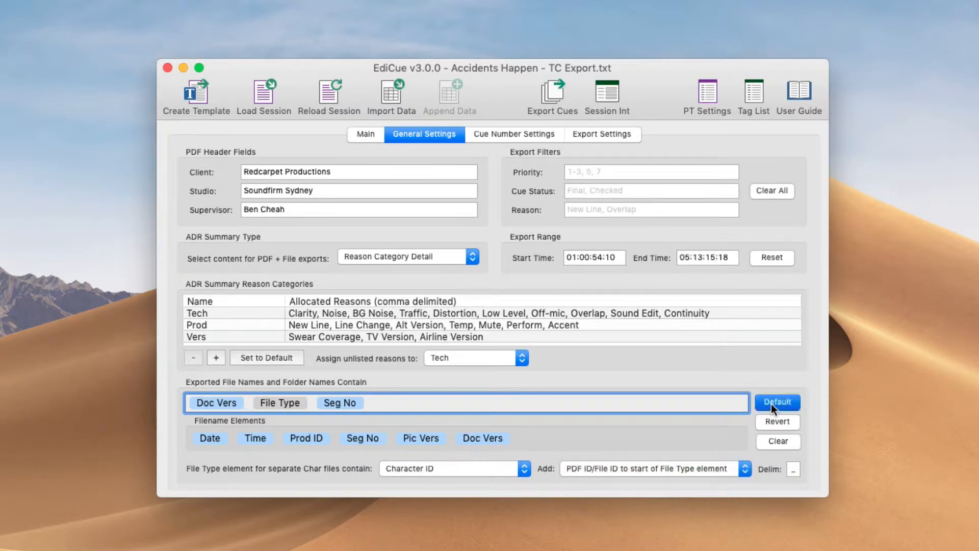
Step: Open the cue number settings and try a minimum cue counter length of 4 Char before setting it back to 3 Char
left_click(491, 134)
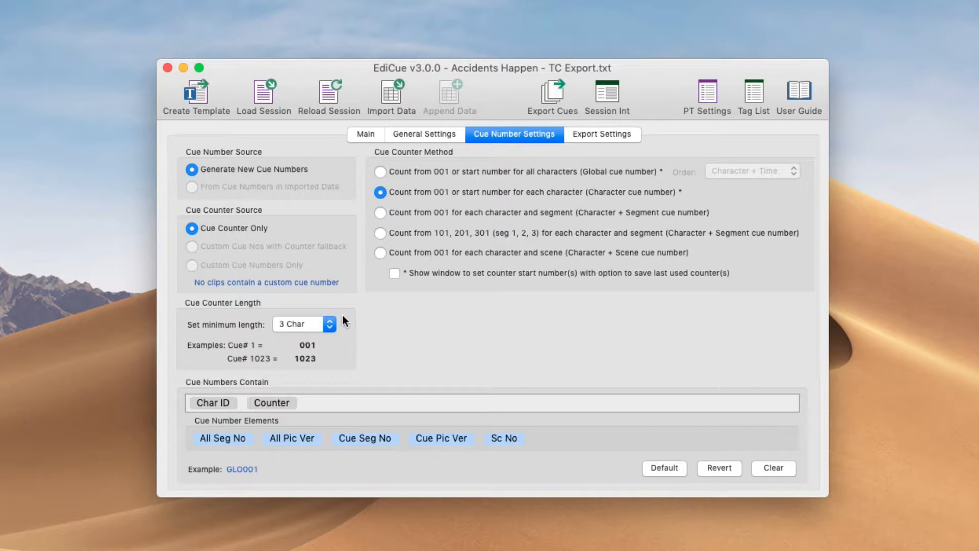
left_click(329, 323)
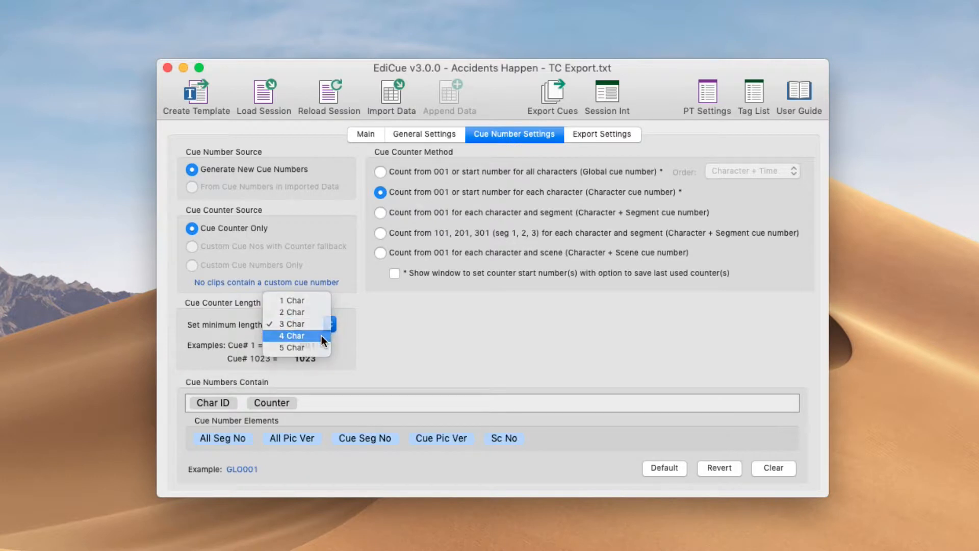
left_click(322, 335)
left_click(320, 328)
left_click(318, 314)
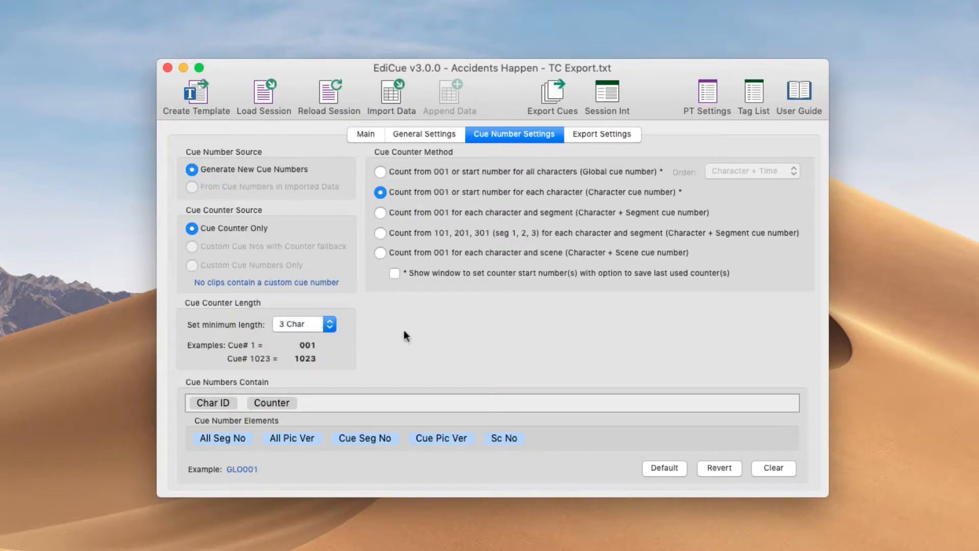
Step: Try the cue counter methods in turn: global, per character, both character and segment methods, and character and scene
left_click(432, 172)
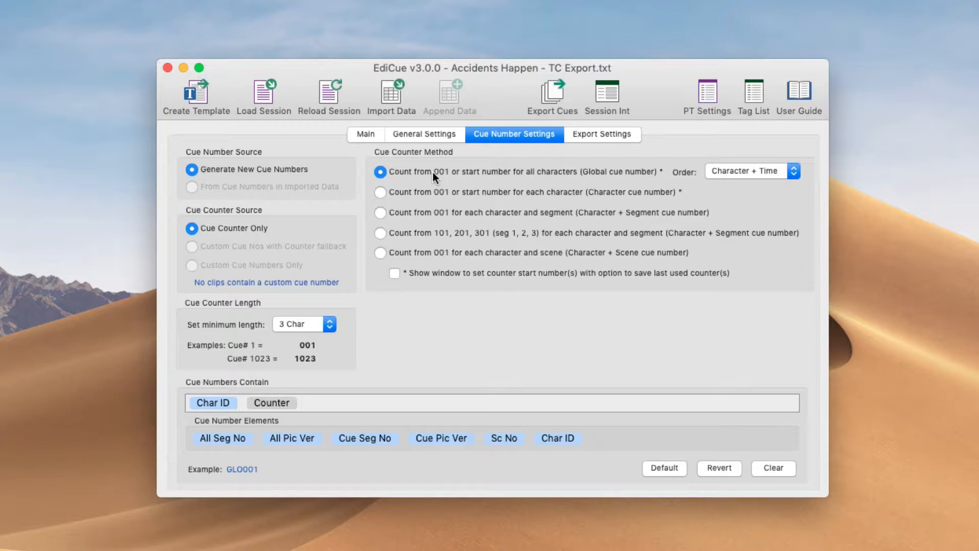
left_click(426, 193)
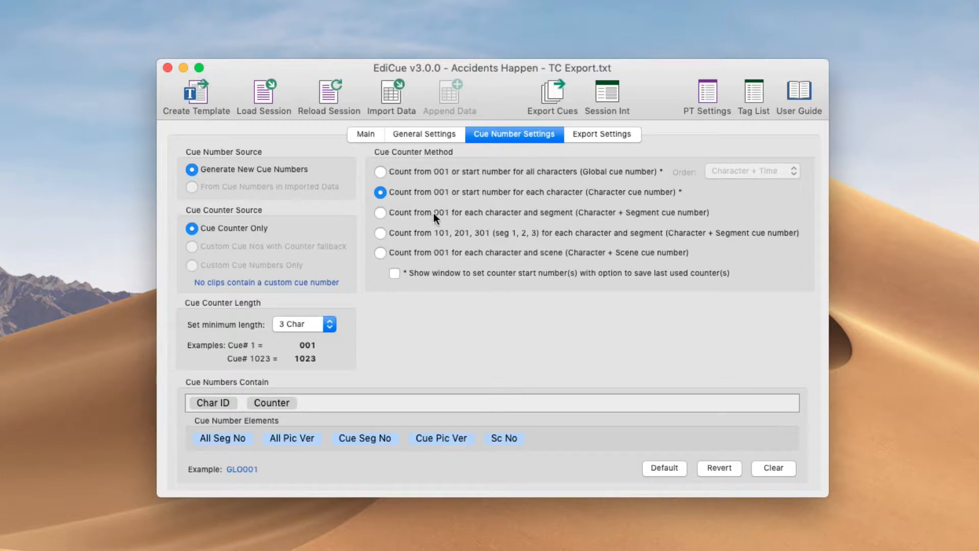
left_click(434, 213)
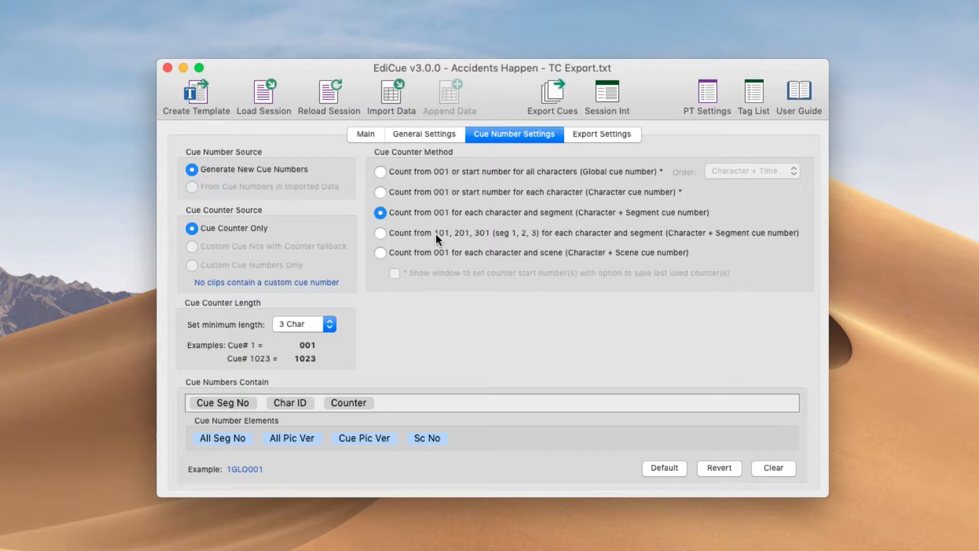
left_click(436, 235)
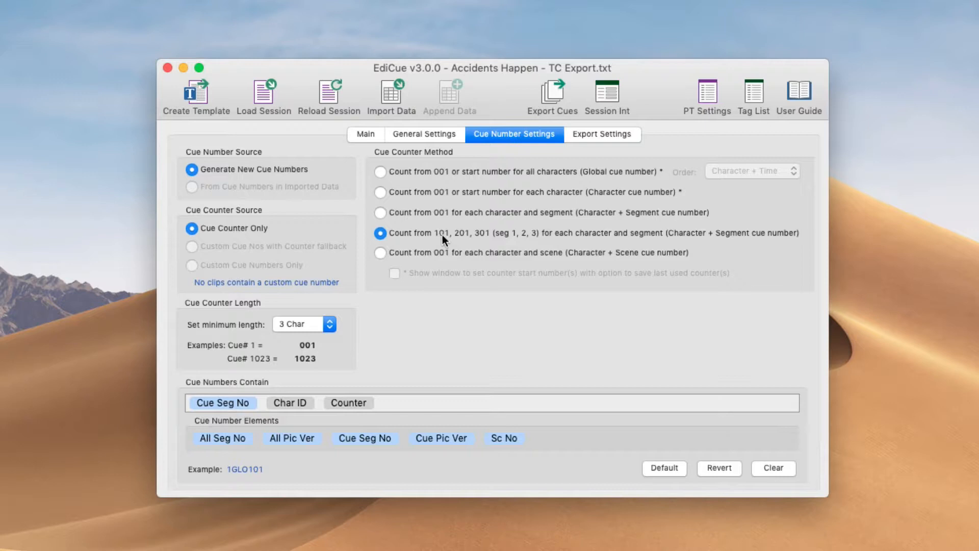
left_click(450, 260)
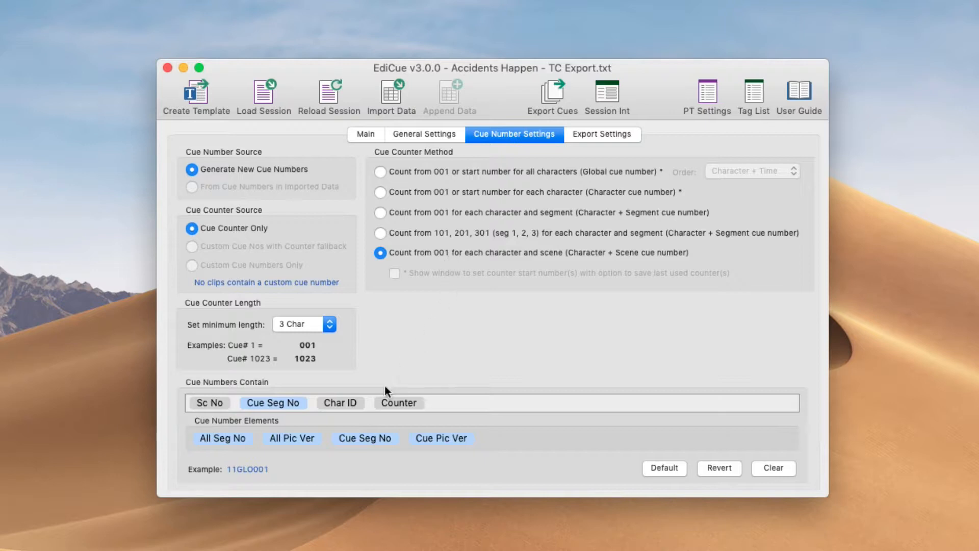
Step: Set the cue counter method to the global cue number for all characters and reduce the cue number elements to Counter only
left_click(438, 408)
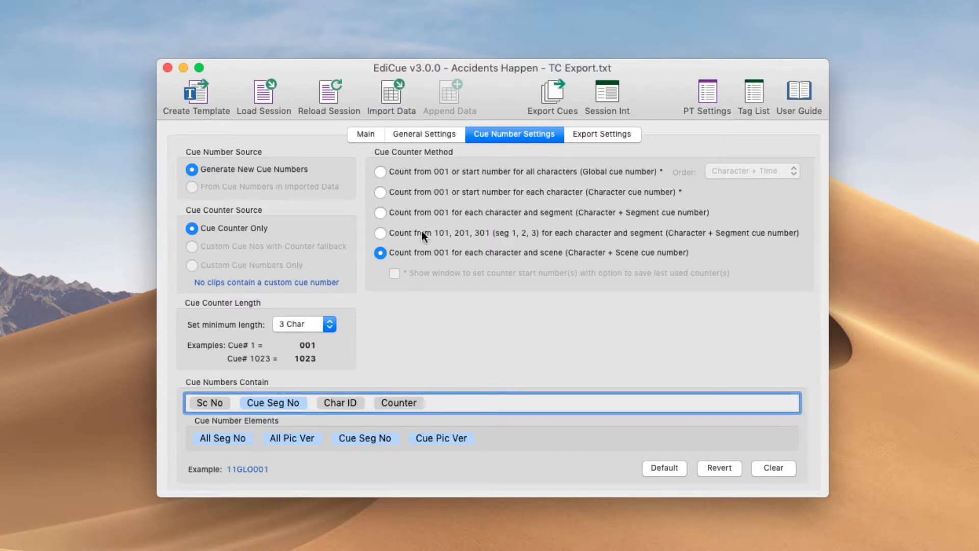
left_click(760, 468)
left_click(460, 176)
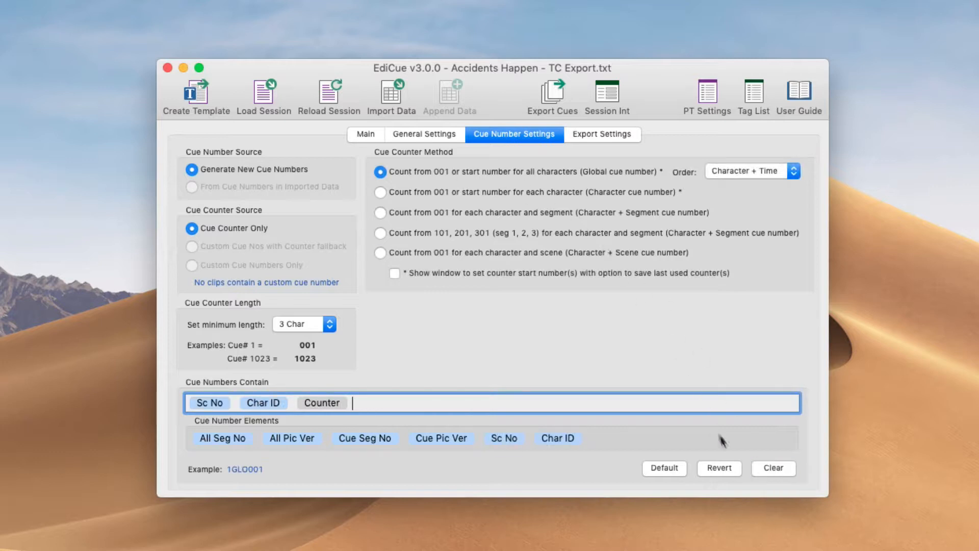
left_click(766, 464)
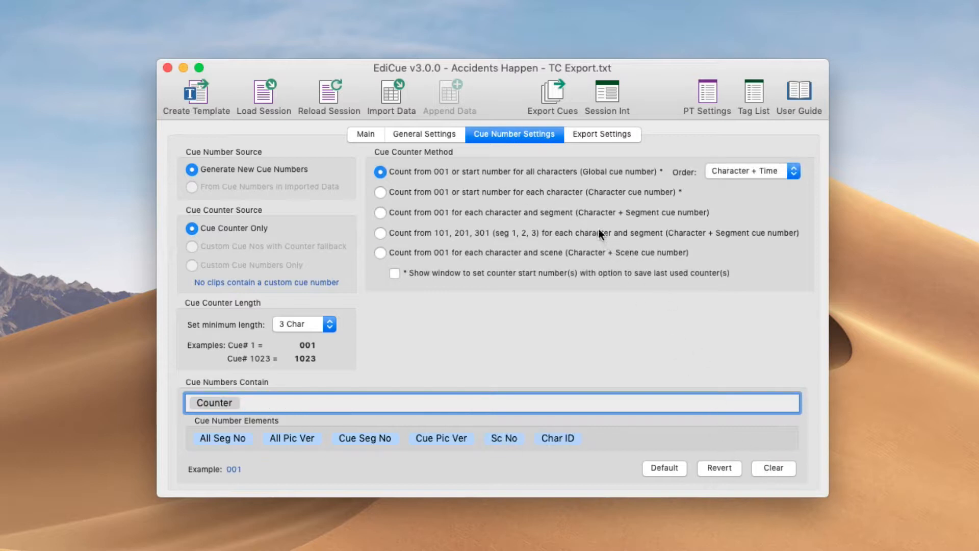
Step: Try the per-character and both character and segment cue counter methods, ending on counting from 001 for each character and scene
left_click(436, 189)
left_click(430, 210)
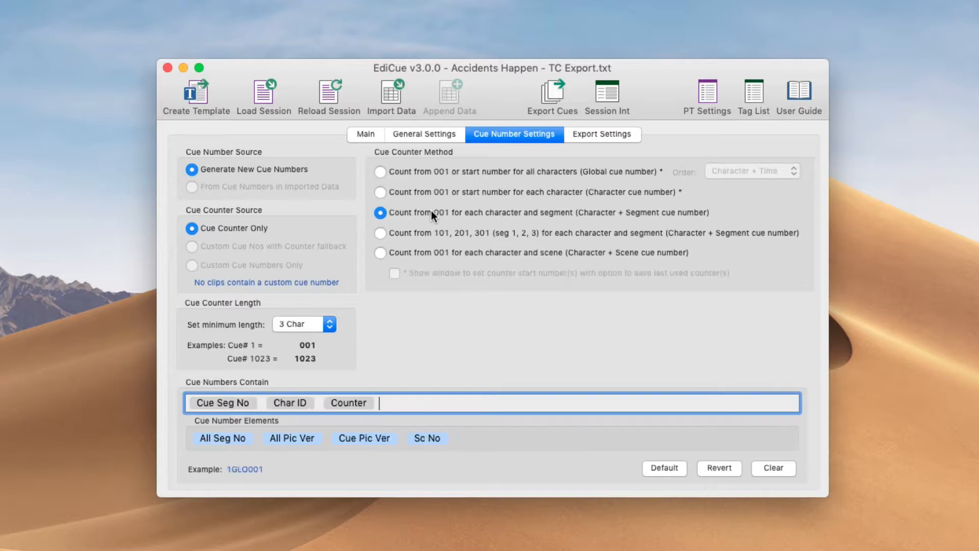
left_click(429, 228)
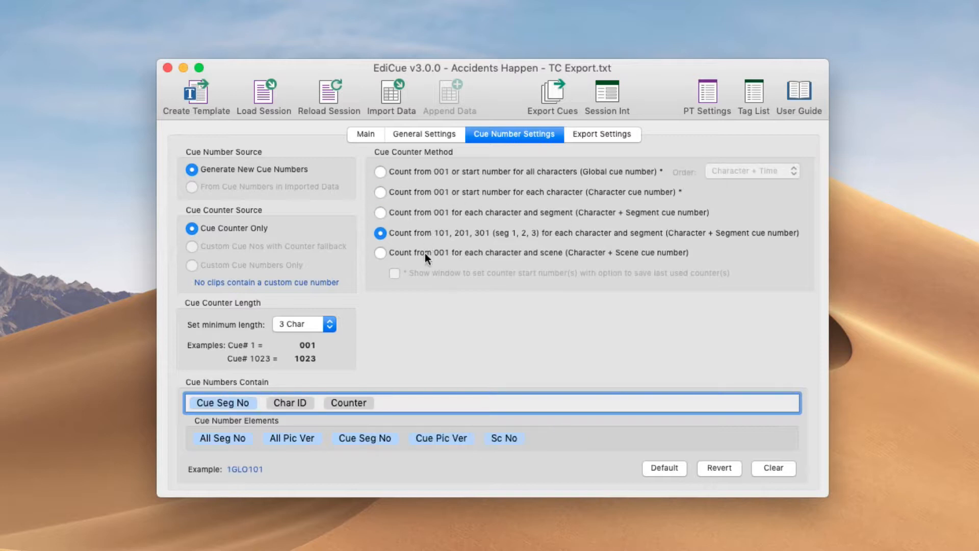
left_click(425, 253)
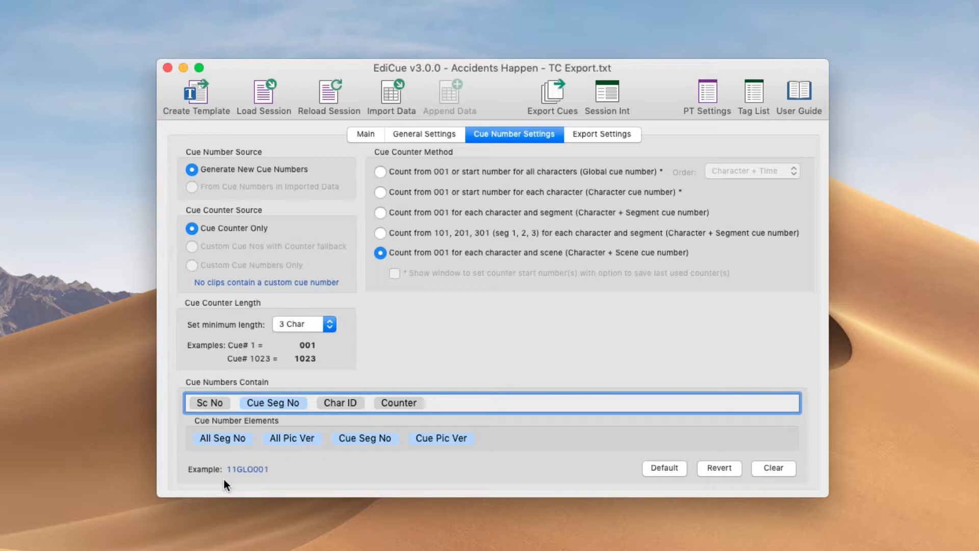
Step: Try All Seg No before the cue number elements, and the text _-RER23 after Sc No, restoring the default elements each time
left_click_drag(231, 439, 200, 408)
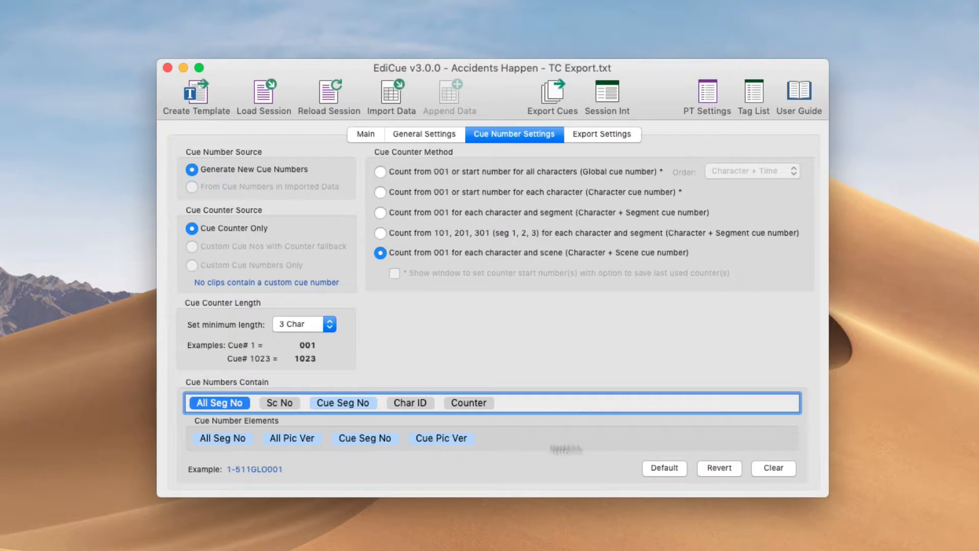
left_click(671, 468)
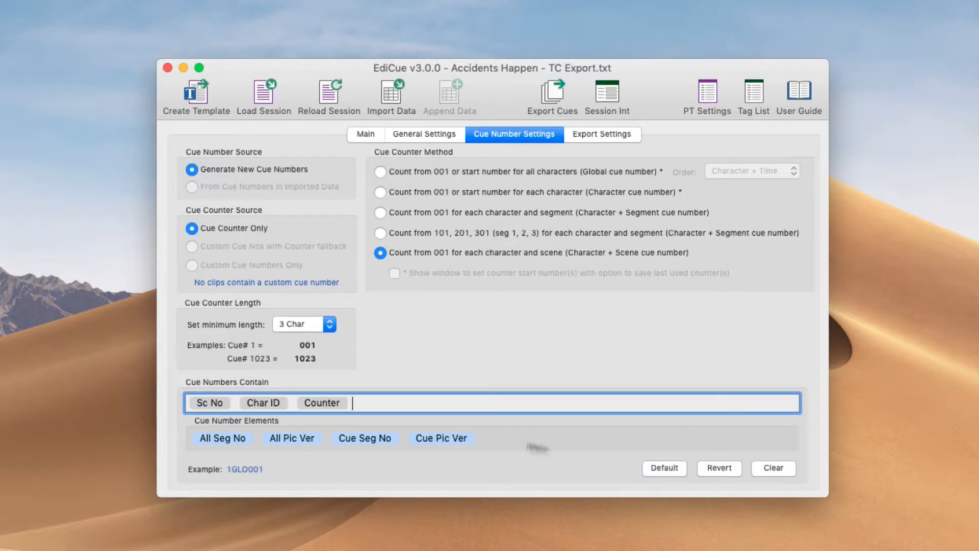
left_click(237, 397)
type("_")
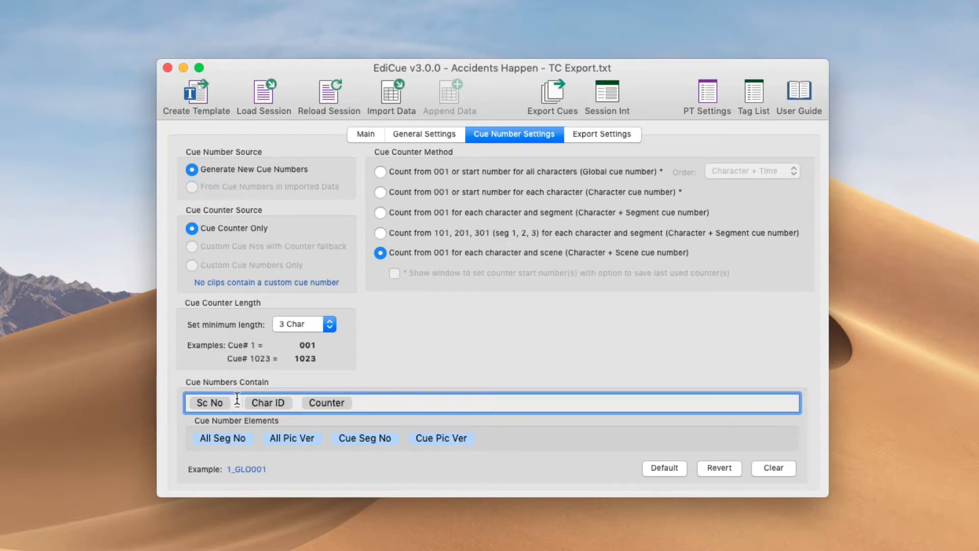
type("-")
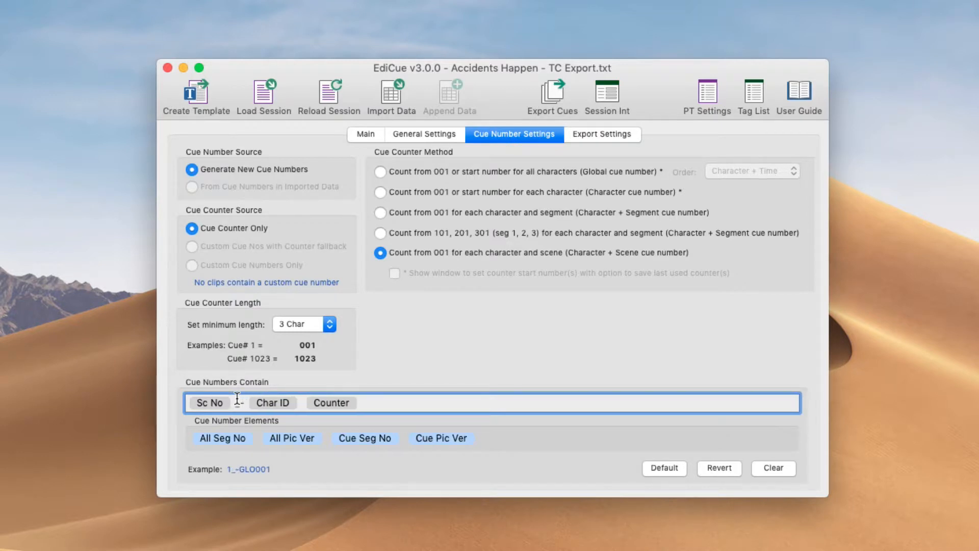
type("RER23")
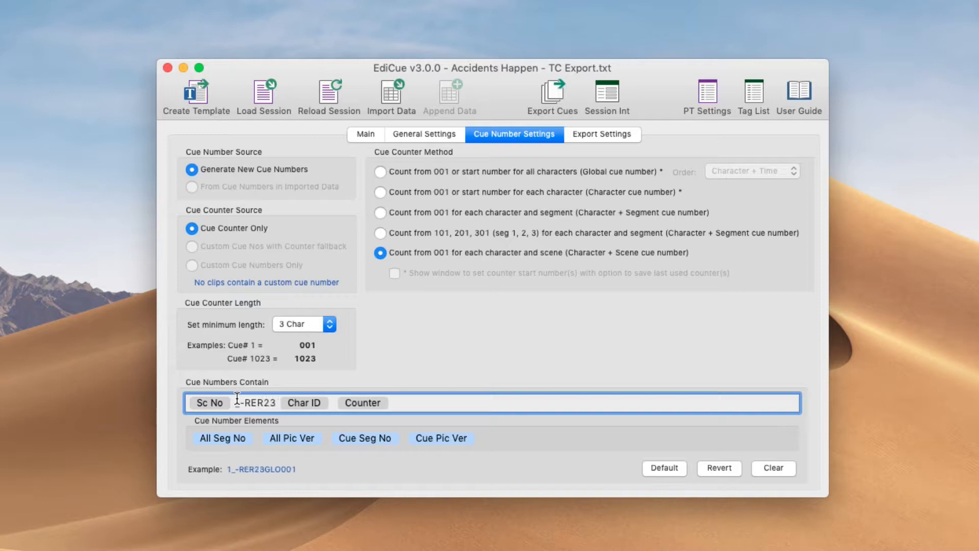
left_click(664, 466)
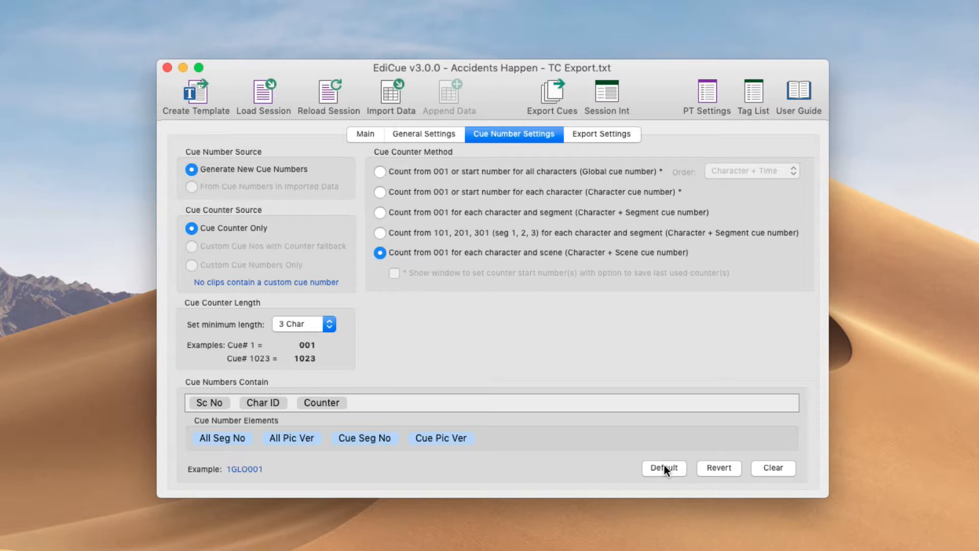
Step: Set the cue counter method to the global cue number for all characters and enable the window for setting counter start numbers
left_click(417, 172)
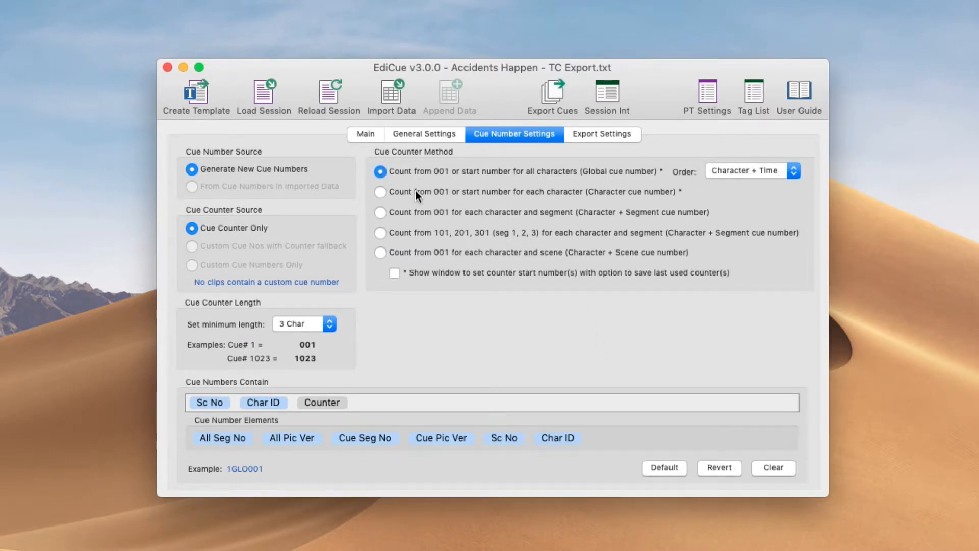
left_click(415, 191)
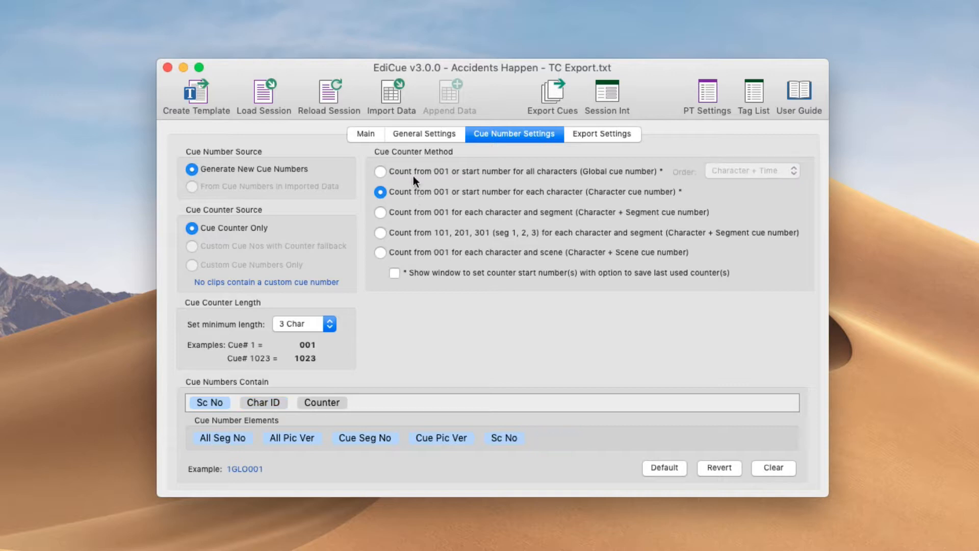
left_click(410, 168)
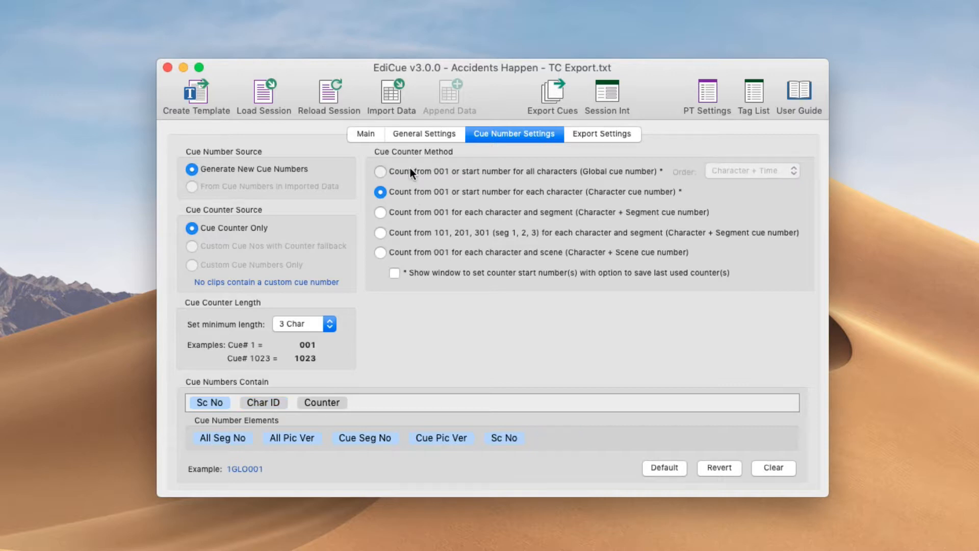
left_click(423, 273)
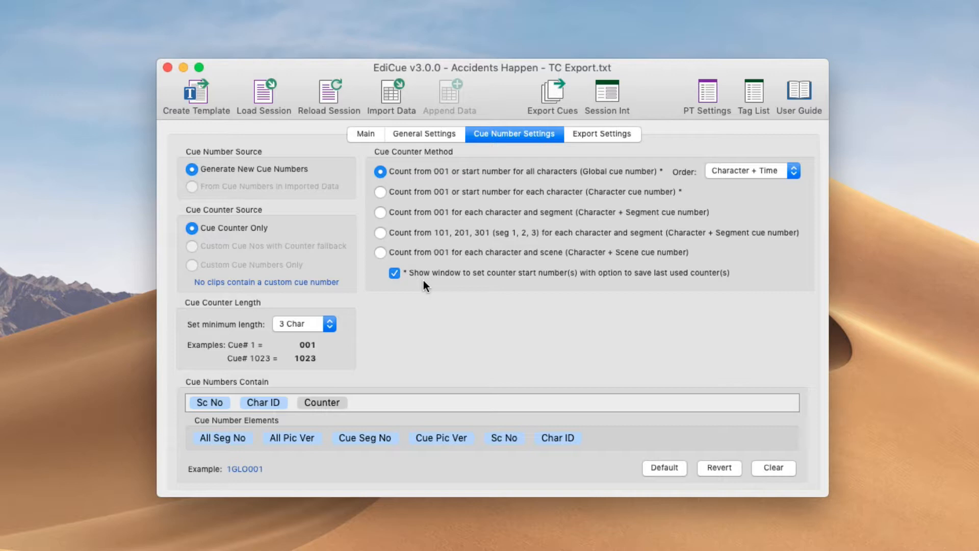
Step: Open the export settings and look through the list of ADR cue PDF layouts and their PDF IDs
left_click(582, 134)
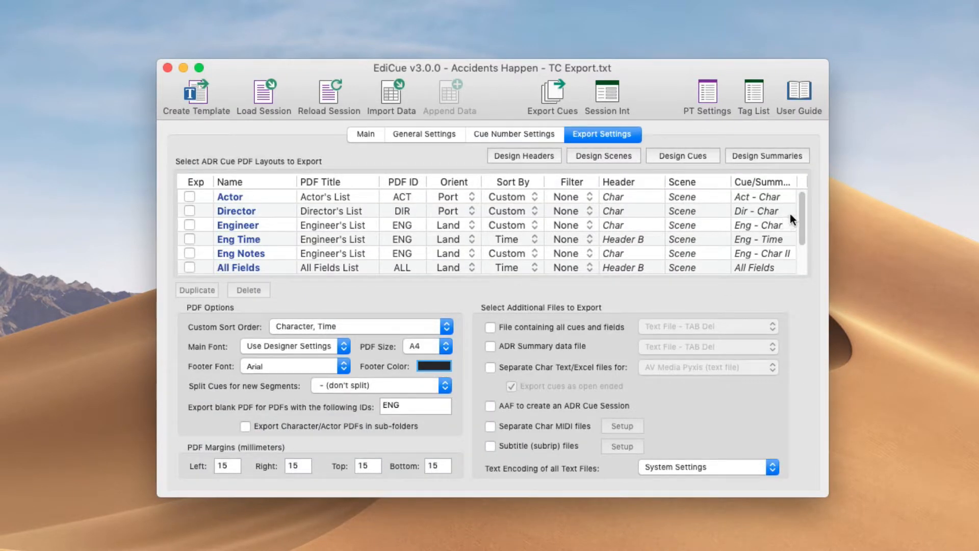
scroll(800, 219, "down", 3)
scroll(801, 240, "up", 3)
scroll(412, 209, "down", 3)
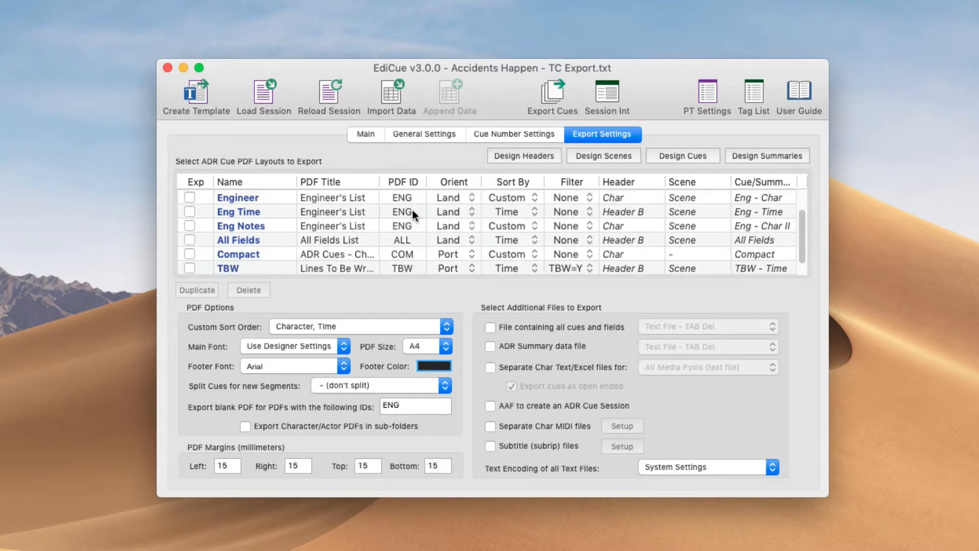
scroll(412, 212, "up", 3)
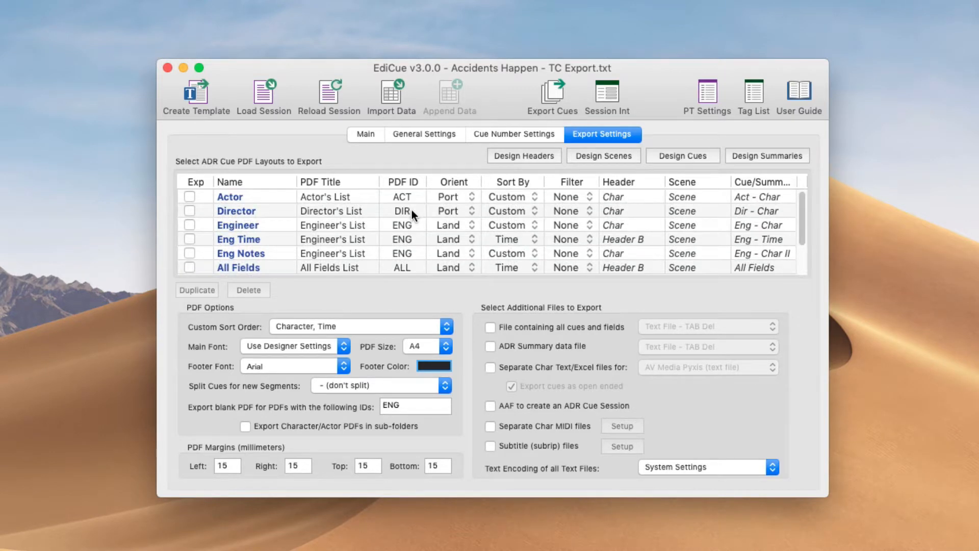
Step: Duplicate the Summary PDF layout and check the copy's header choices, keeping Header A
scroll(239, 235, "down", 3)
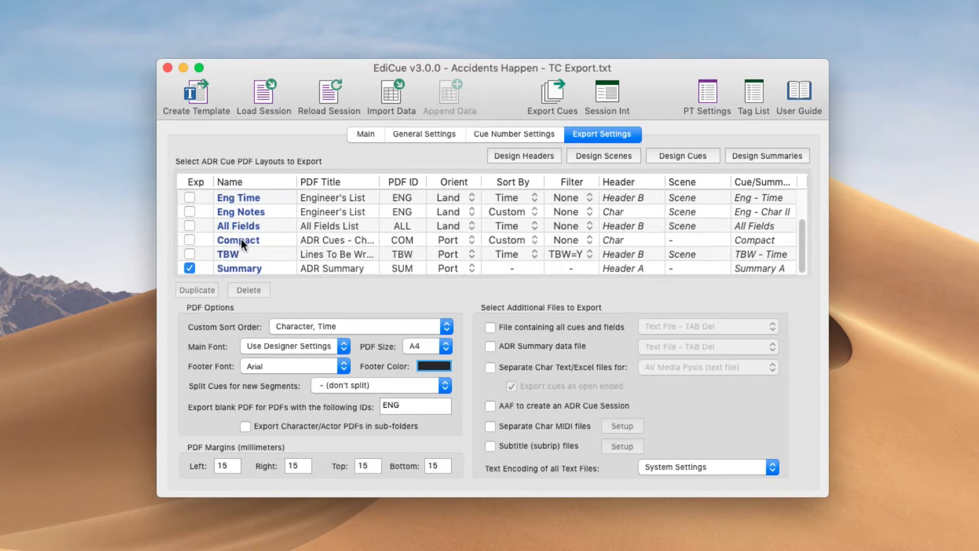
left_click(235, 271)
left_click(199, 290)
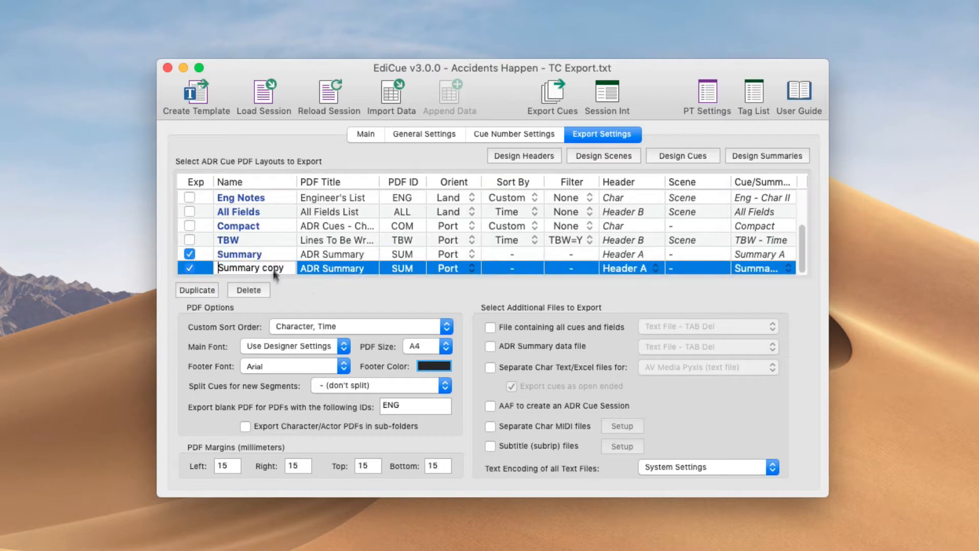
left_click(270, 253)
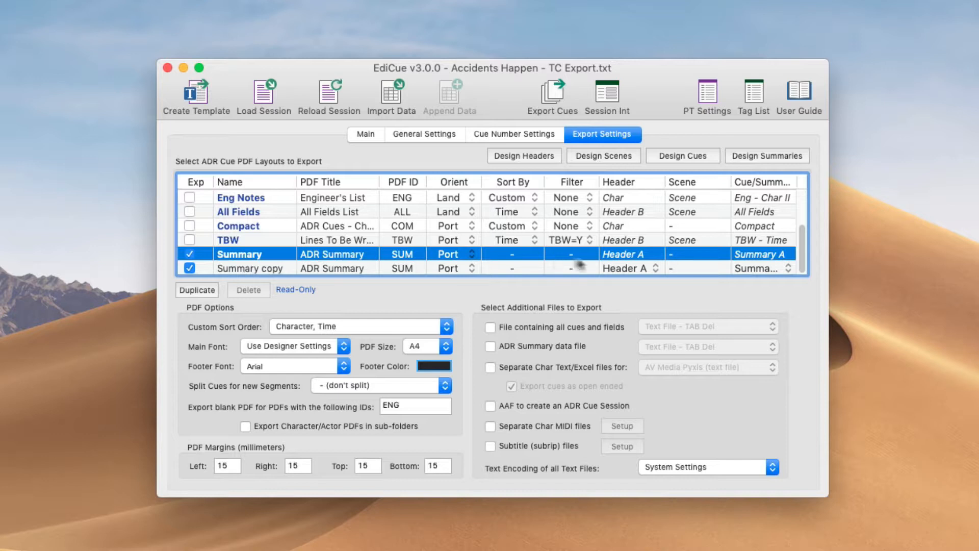
left_click(623, 269)
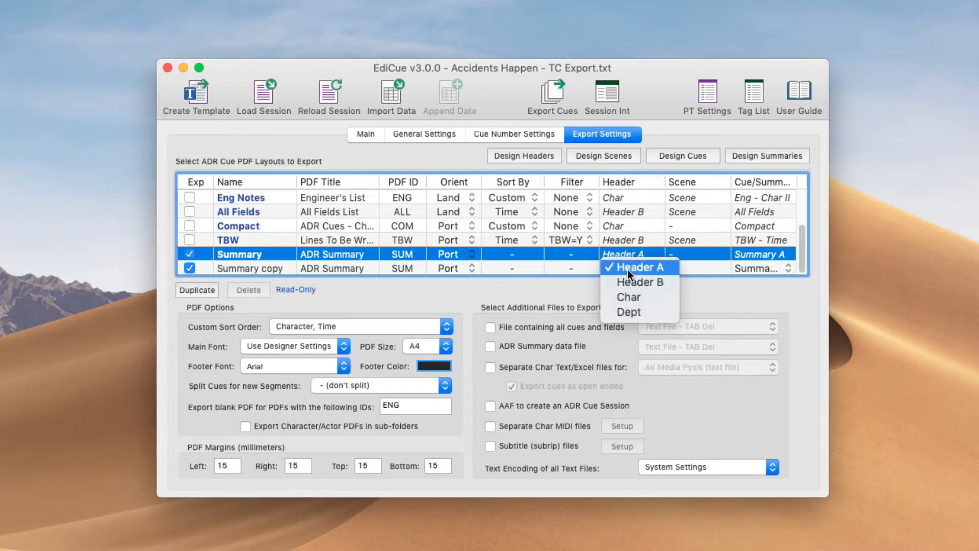
left_click(629, 268)
mouse_move(629, 270)
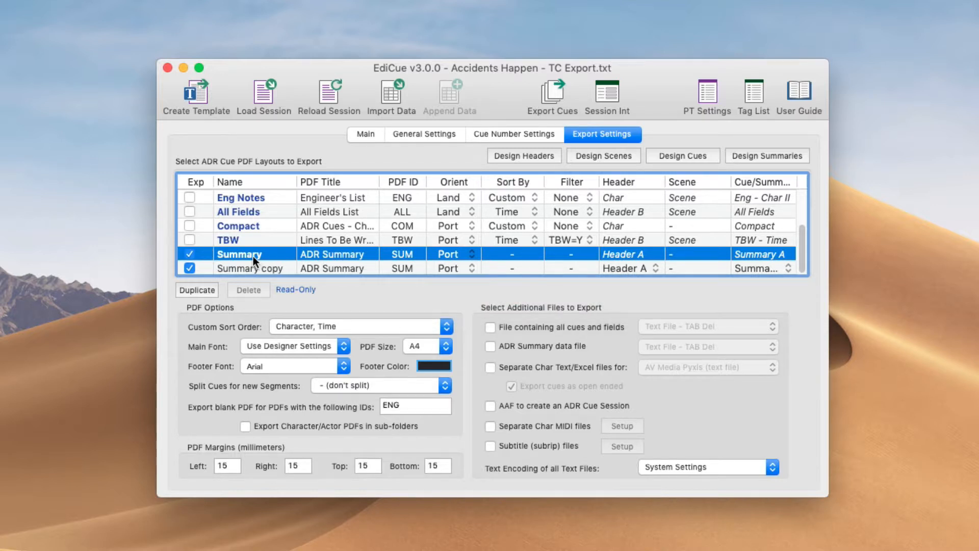
Step: Mark the Actor layout for export and check its editable PDF title and orientation, keeping Actor's List and Port
scroll(252, 256, "up", 3)
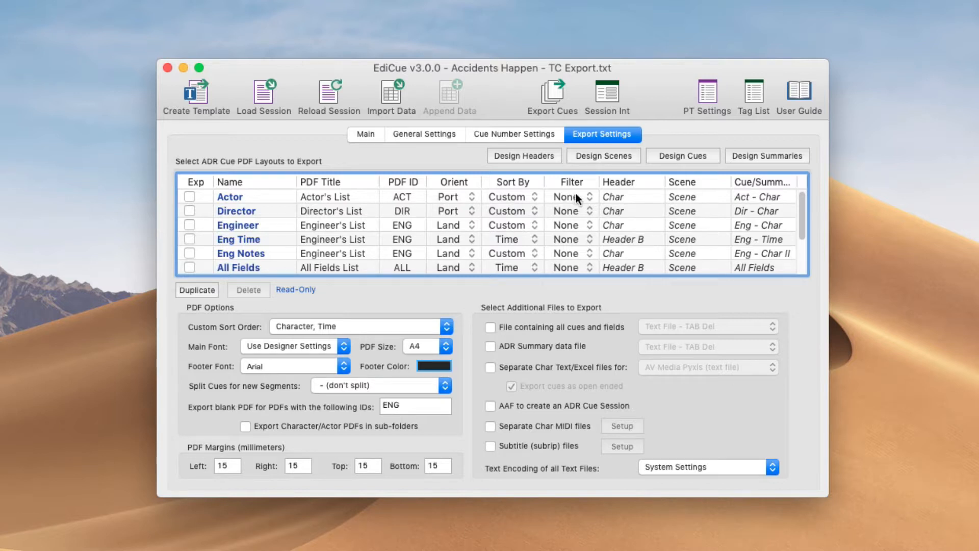
left_click(189, 197)
left_click(335, 197)
left_click(336, 197)
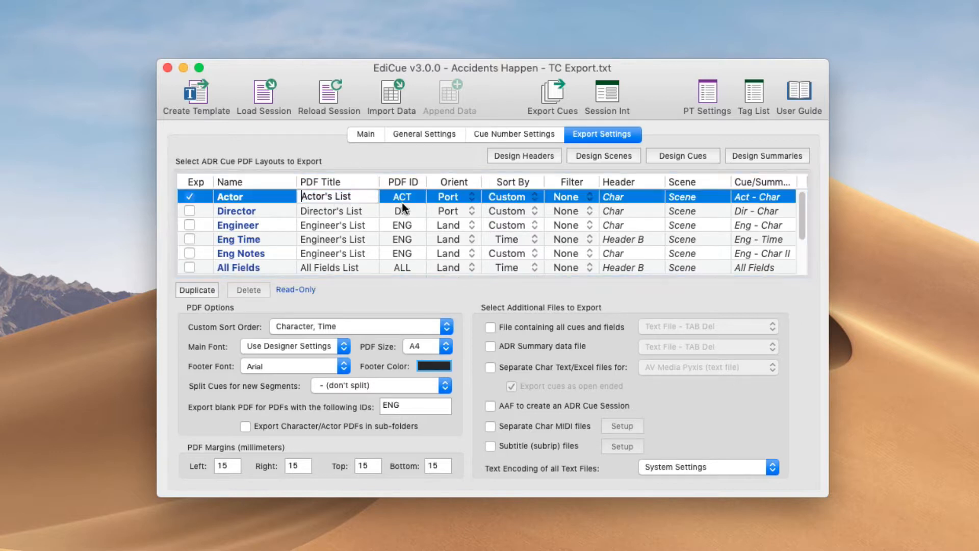
left_click(458, 200)
left_click(464, 195)
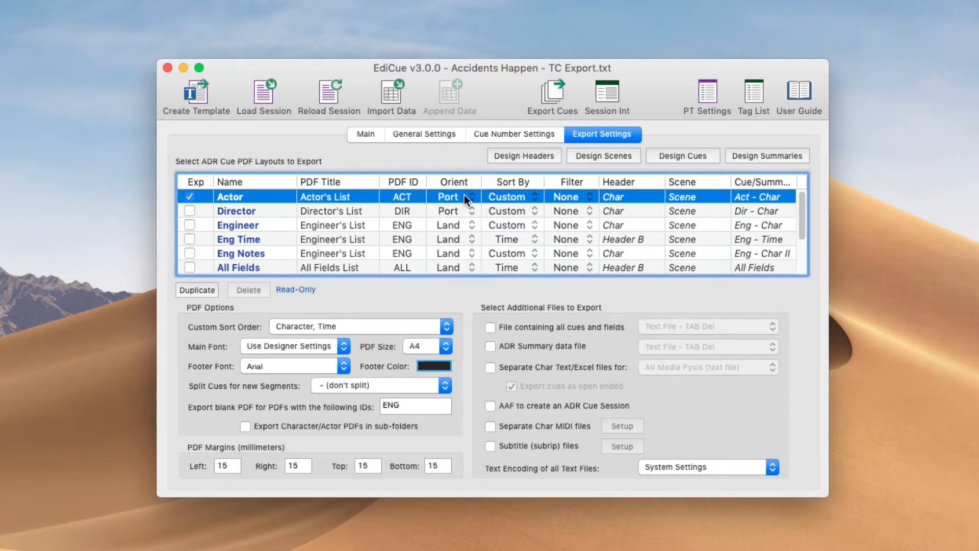
Step: Check the Actor layout's Sort By choices and the available custom sort orders, keeping Custom and Character, Time
left_click(517, 198)
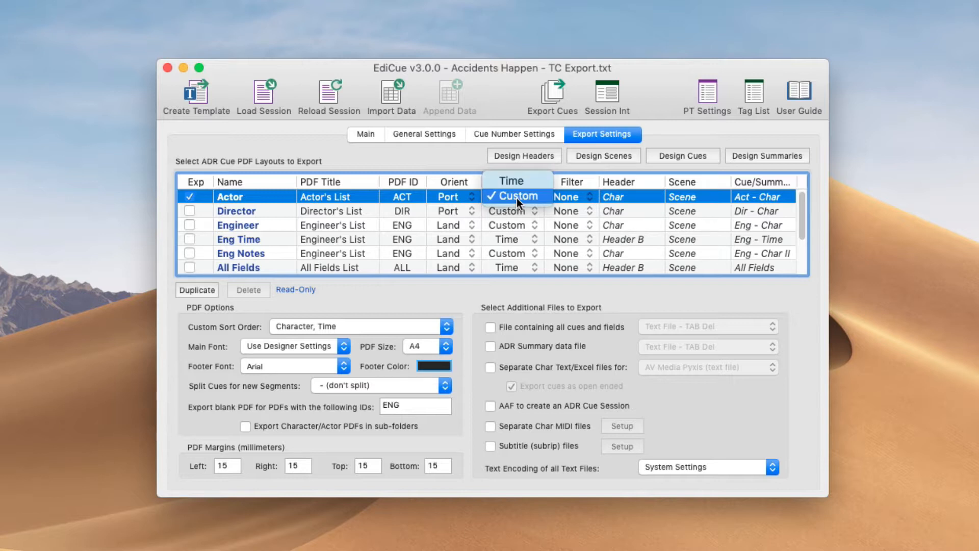
left_click(517, 198)
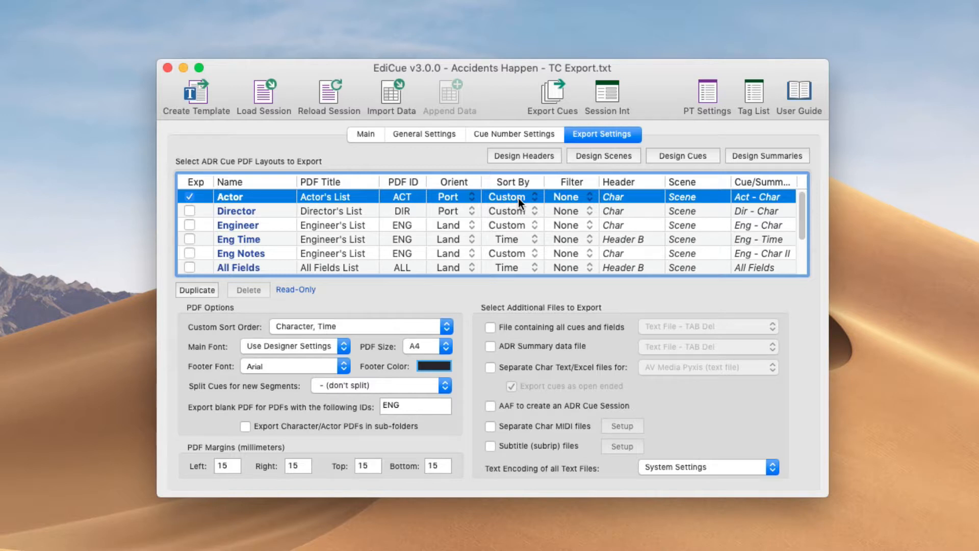
left_click(371, 326)
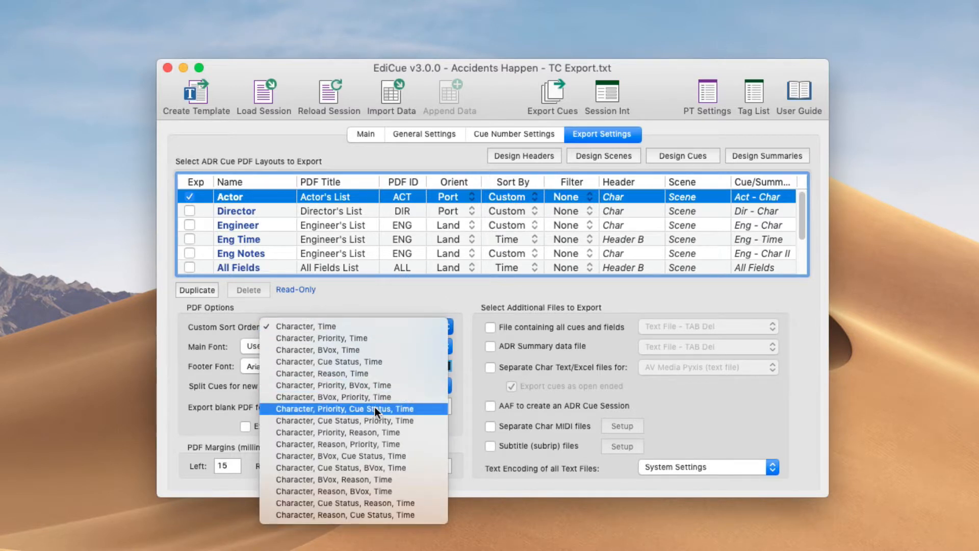
left_click(341, 327)
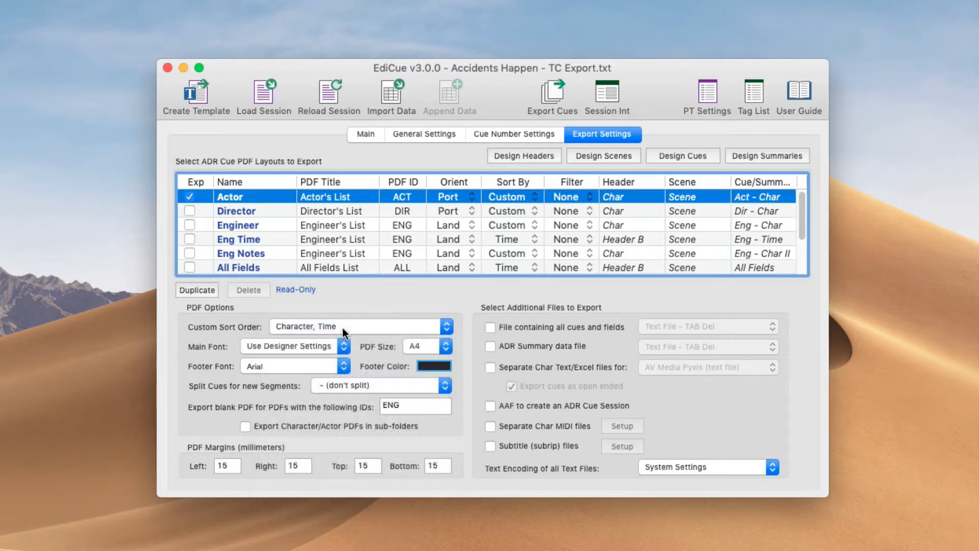
Step: Check the Actor layout's filter choices, keeping None, and compare the settings of the other PDF layouts
left_click(586, 194)
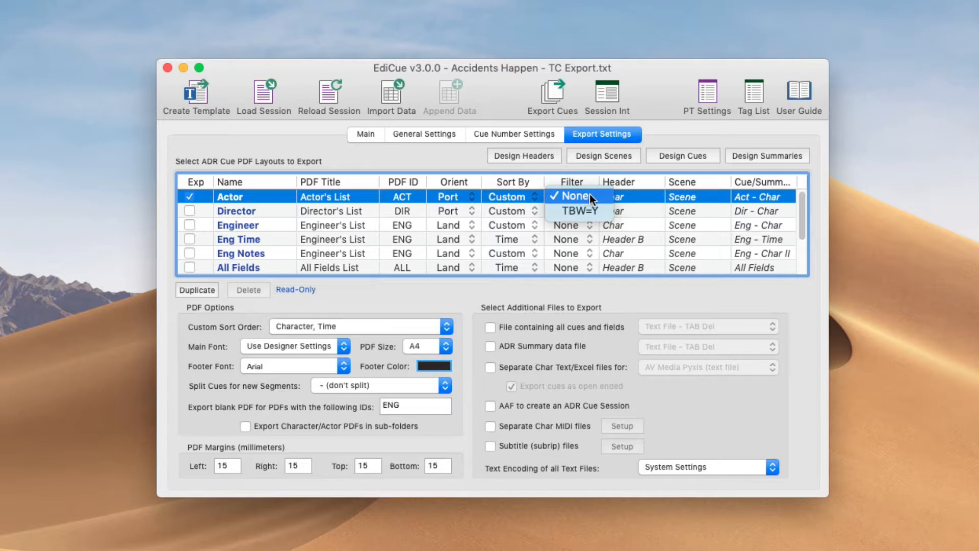
left_click(586, 195)
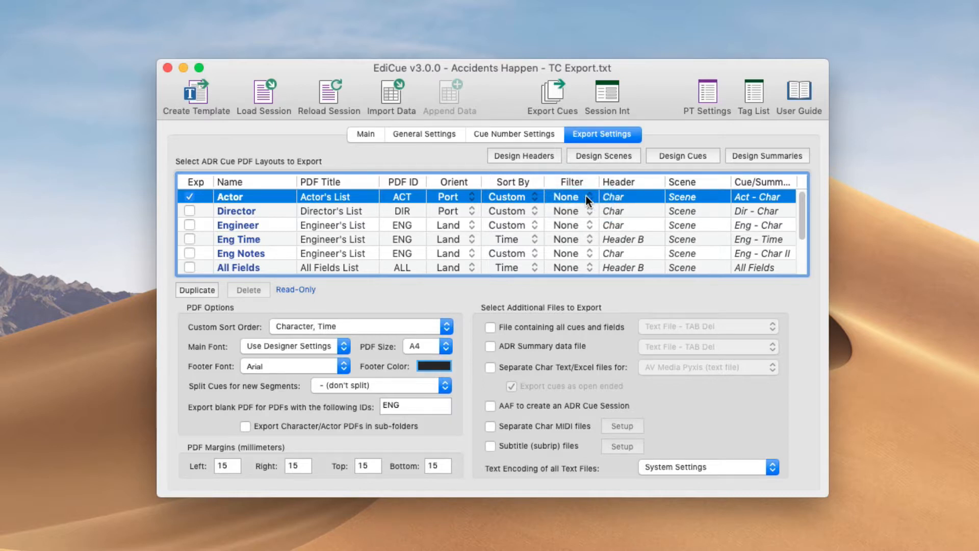
scroll(585, 210, "down", 3)
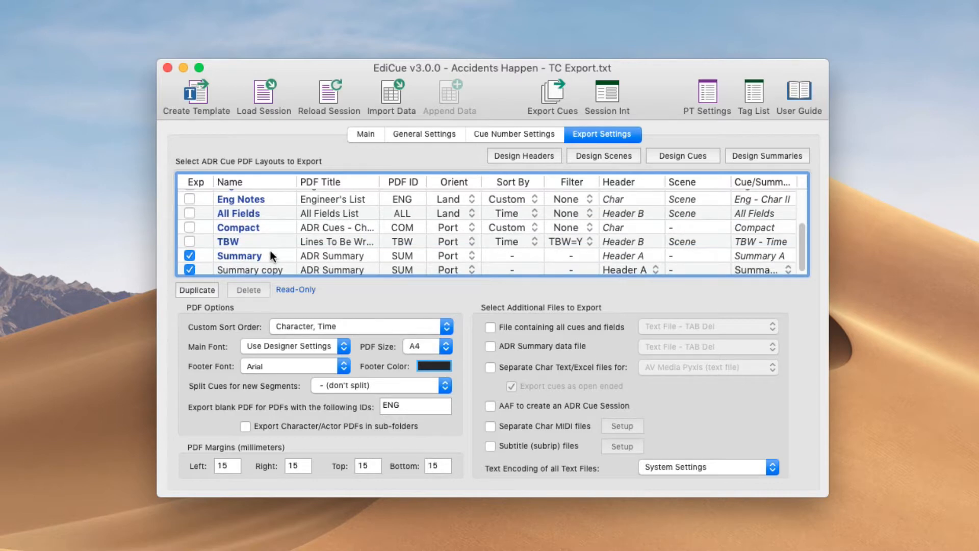
scroll(550, 238, "up", 3)
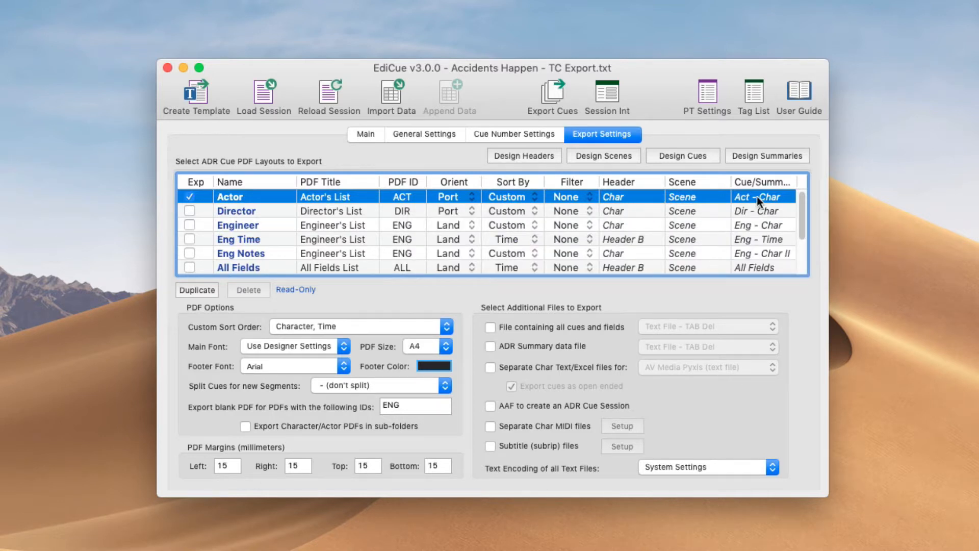
mouse_move(760, 195)
Step: Exclude the Actor layout from export, duplicate it and rename the copy Actor Time
left_click(190, 196)
left_click(204, 290)
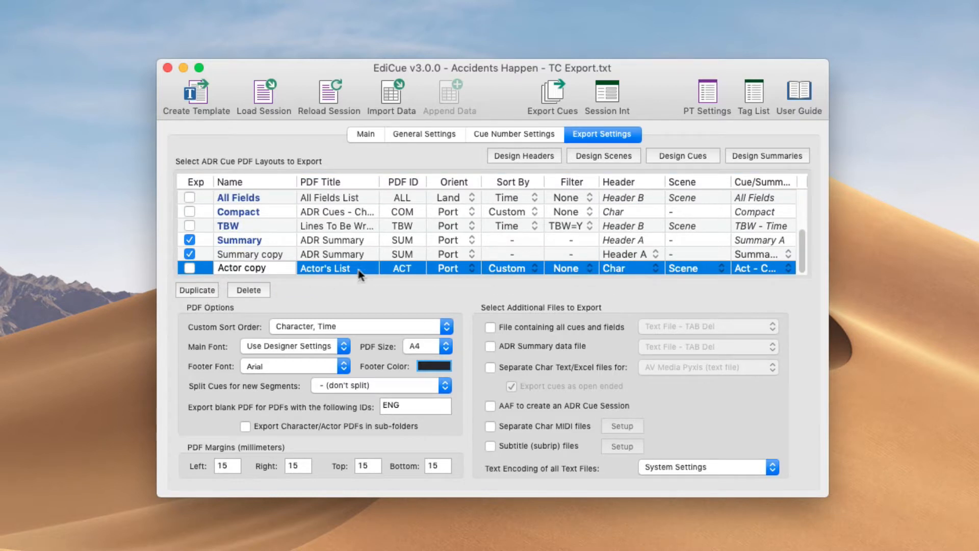
double_click(263, 270)
type("Timr")
key("BackSpace")
type("e")
key("Return")
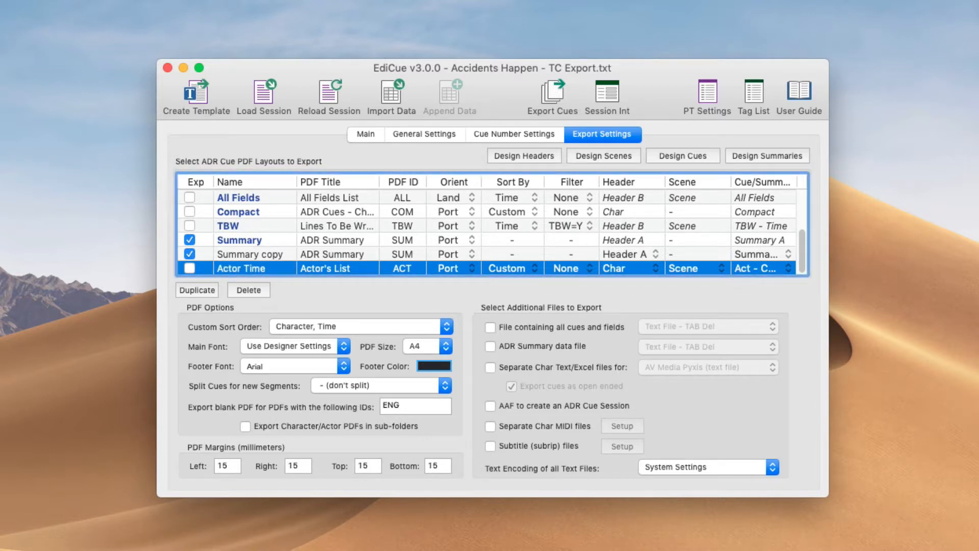
Step: Set the Actor Time layout's orientation to Land and its Sort By option to Time
left_click(471, 266)
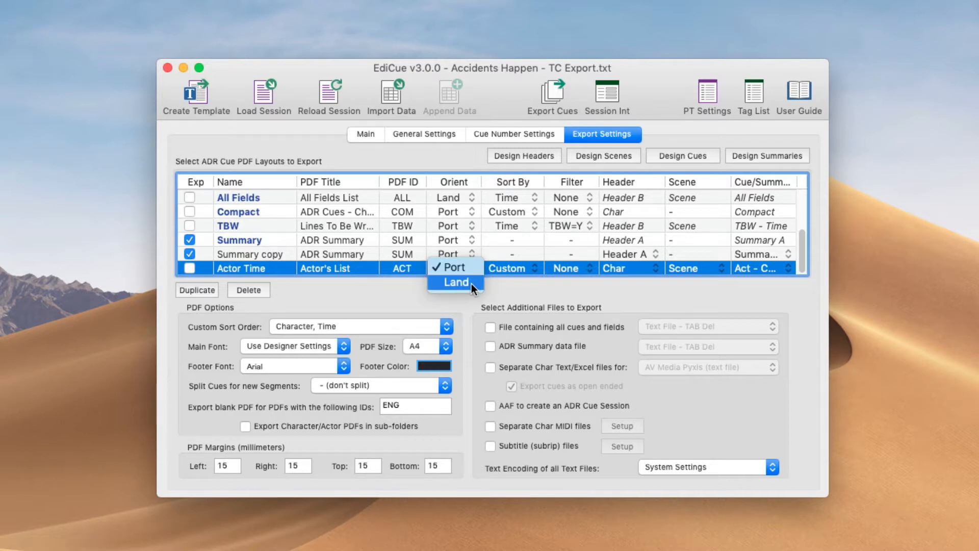
left_click(471, 283)
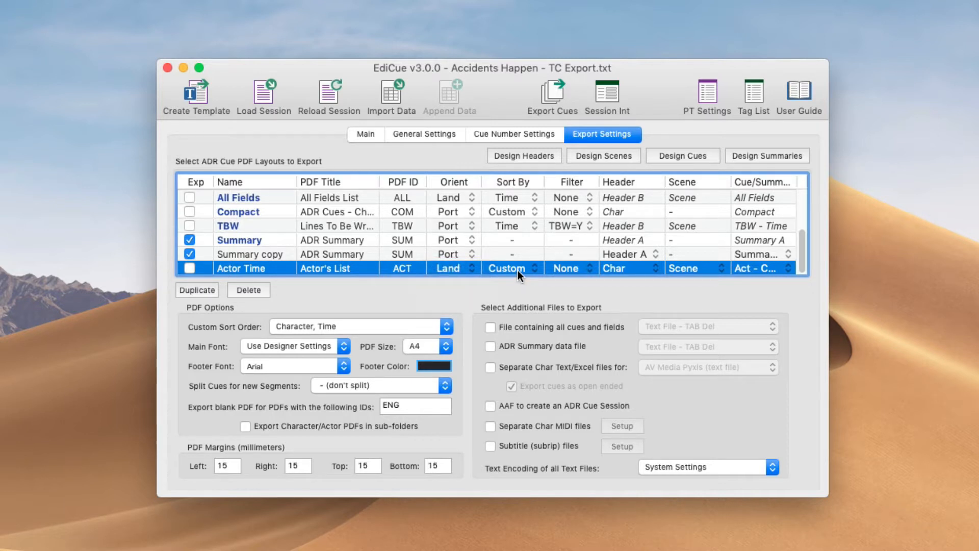
left_click(518, 270)
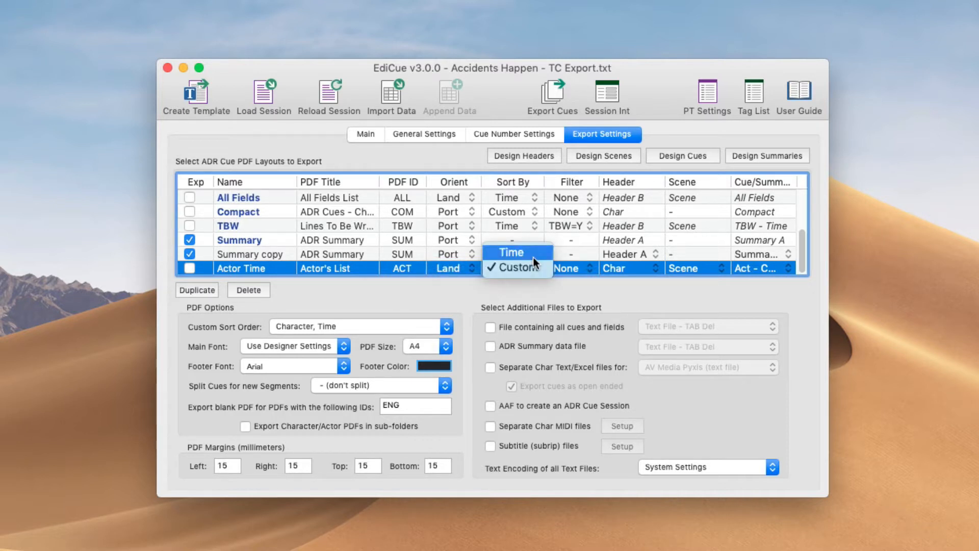
left_click(533, 257)
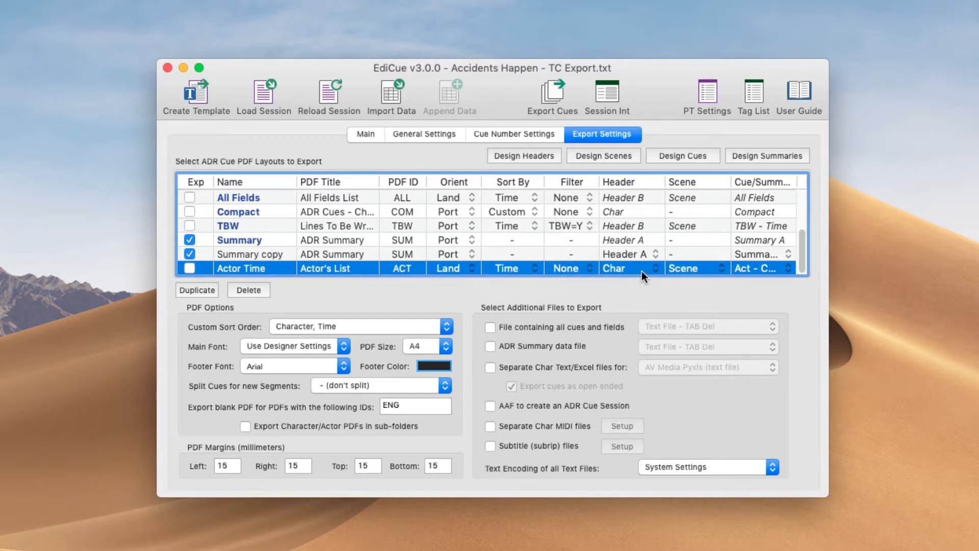
Step: Assign Header B and the Seg+Scene scene design to the Actor Time layout, and preview the scene design
mouse_move(644, 269)
left_click(656, 269)
left_click(650, 255)
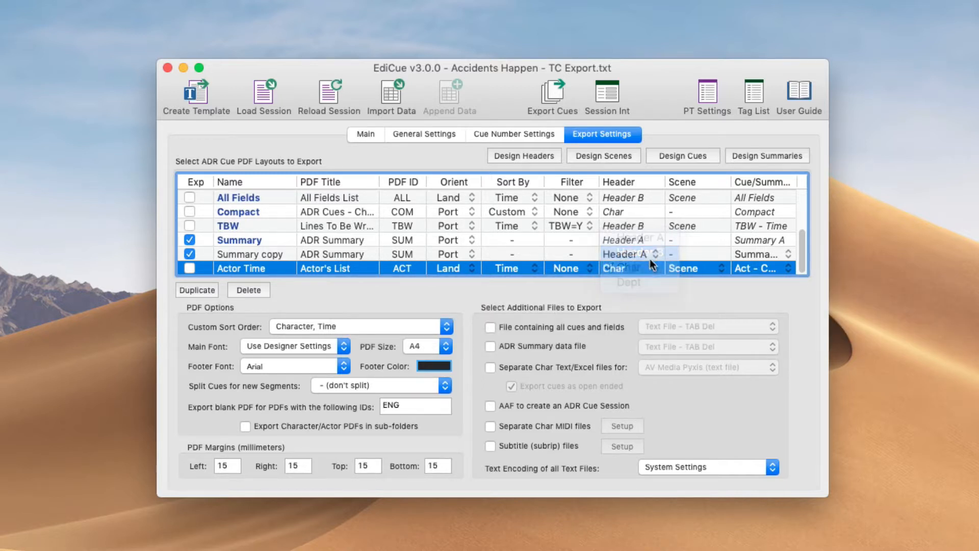
mouse_move(644, 270)
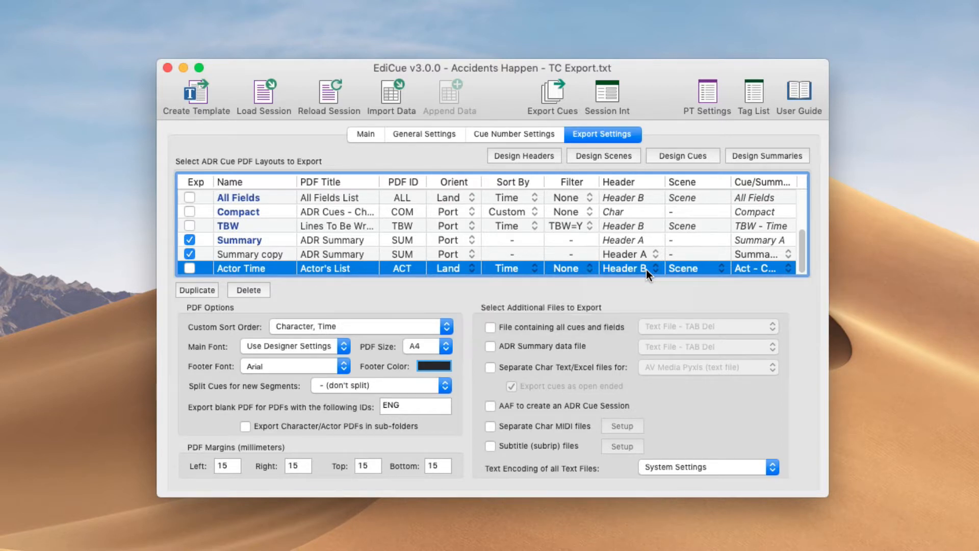
left_click(700, 270)
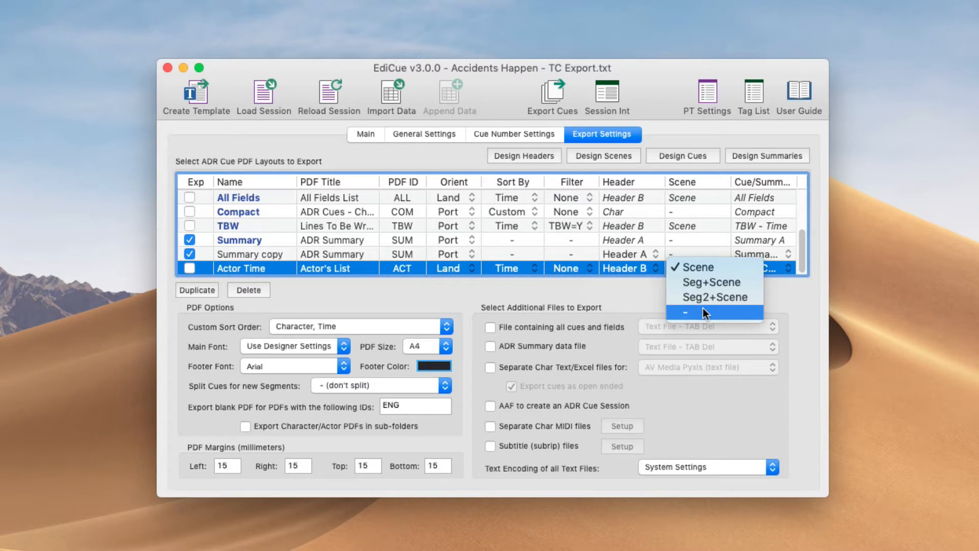
left_click(704, 283)
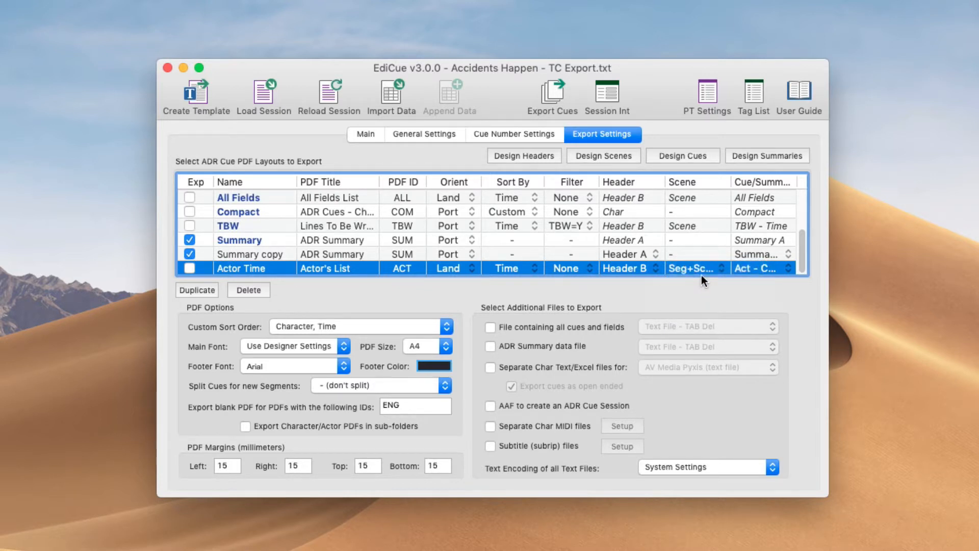
mouse_move(699, 269)
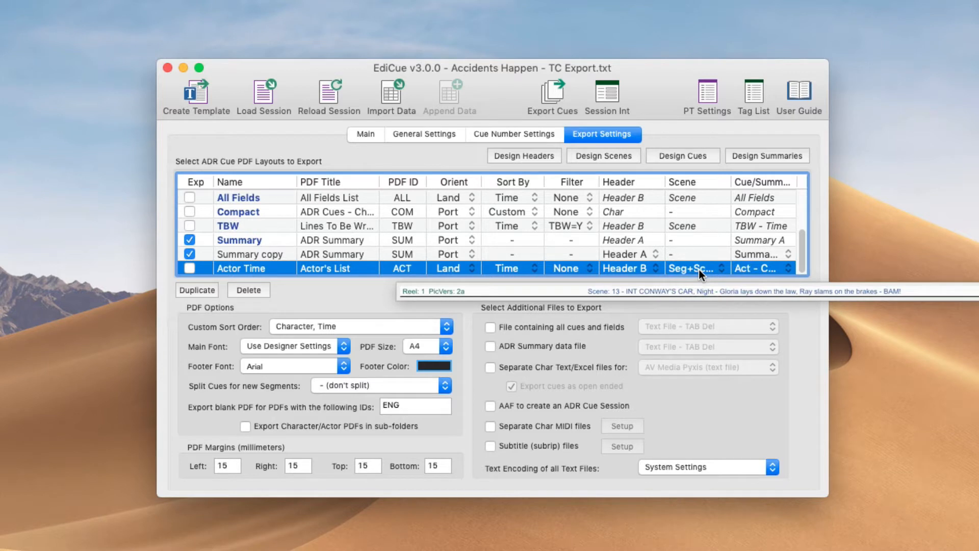
Step: Keep Act - Char as the Actor Time cue design and mark only this layout for export
left_click(756, 269)
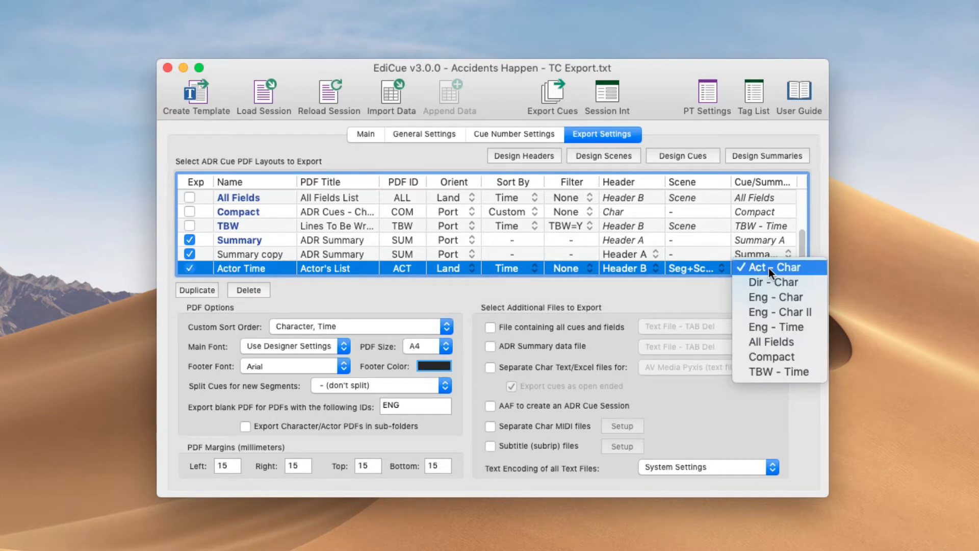
left_click(773, 268)
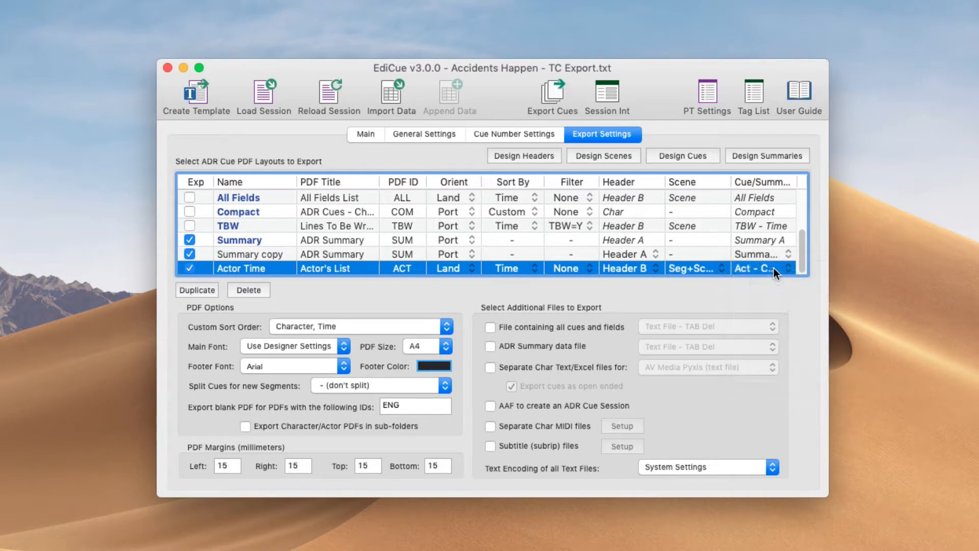
mouse_move(774, 268)
left_click(193, 267, "alt")
left_click(194, 266, "alt")
left_click(194, 267, "alt")
Step: Export the Actor Time layout and look through the pages of AH_R1-5_vMulti_ACT__Time.PDF
key("super+e")
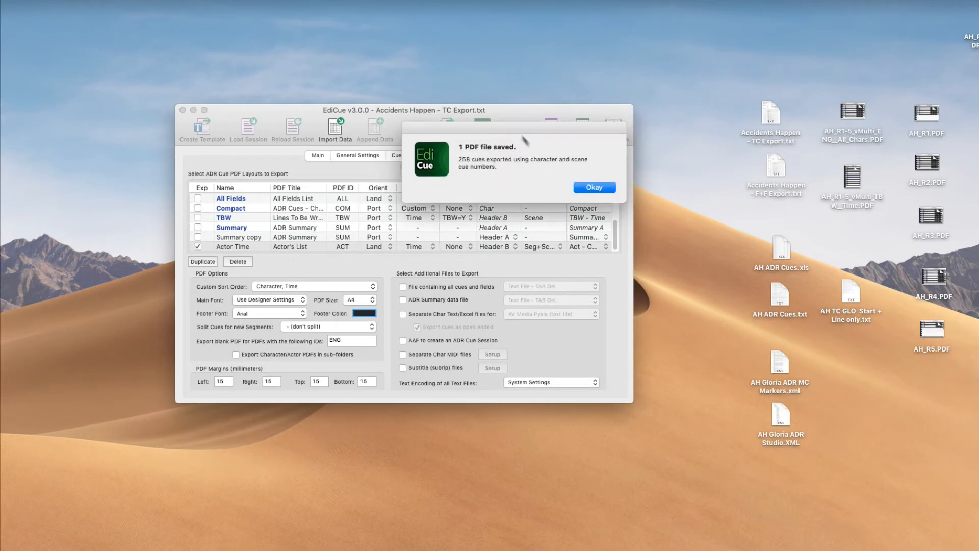
left_click(586, 187)
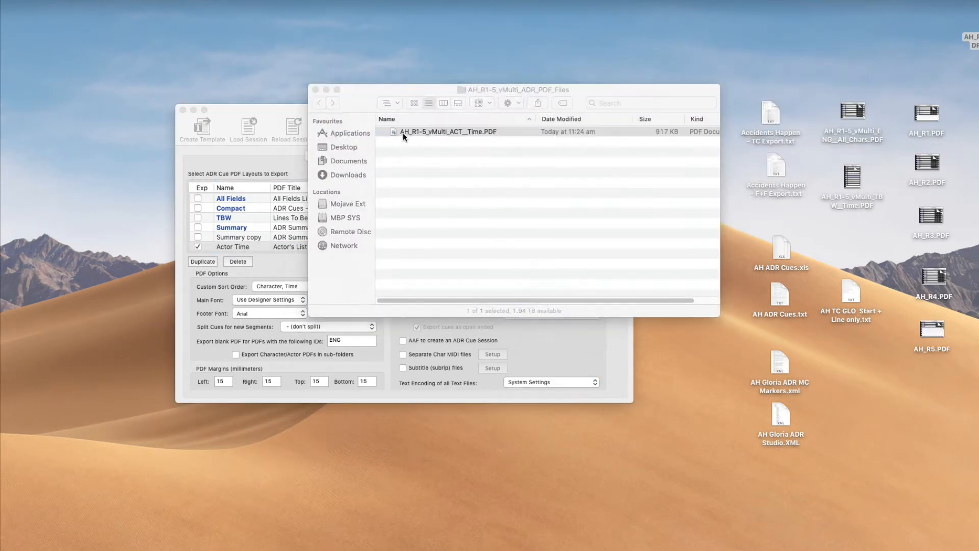
double_click(403, 133)
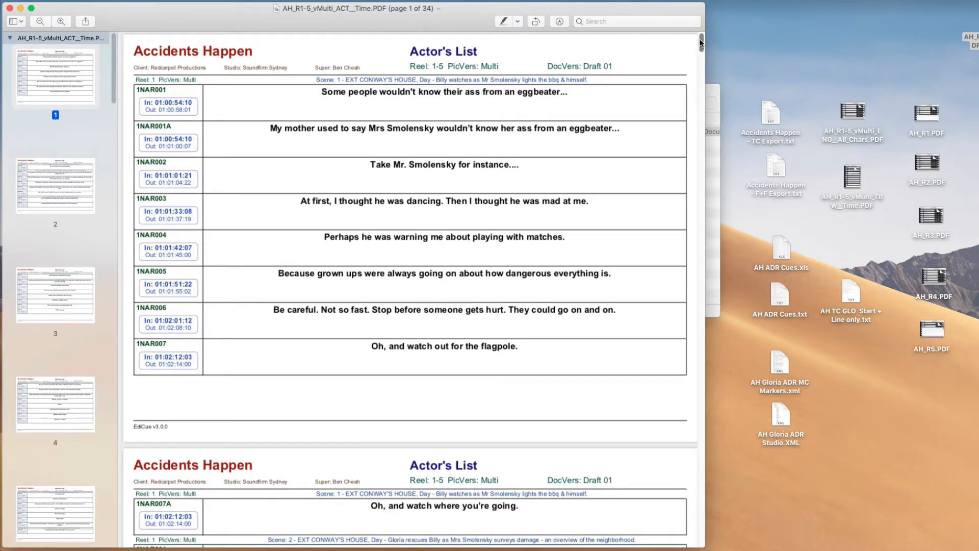
left_click_drag(700, 43, 701, 114)
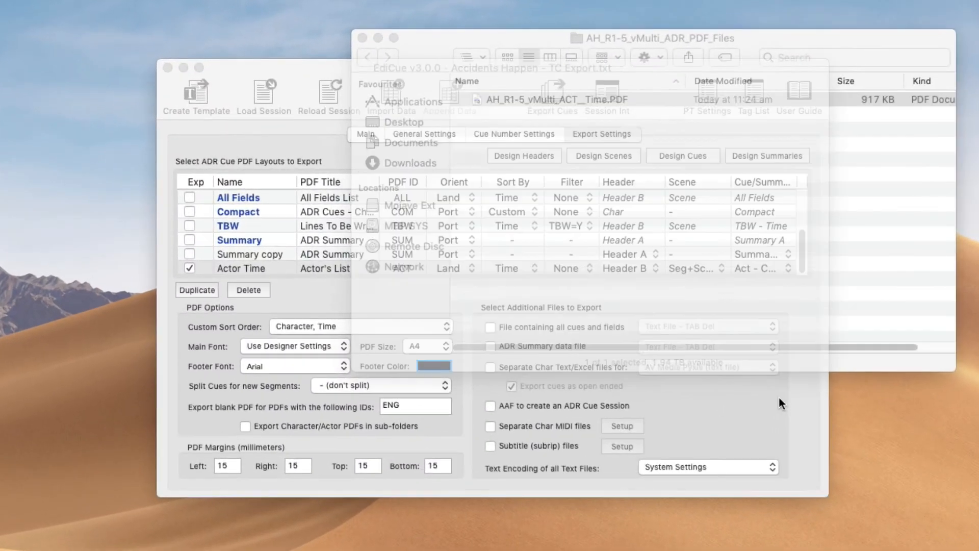
Step: Change the Actor Time layout's cue design to Eng - Time and its PDF title to Engineer's List
left_click(777, 268)
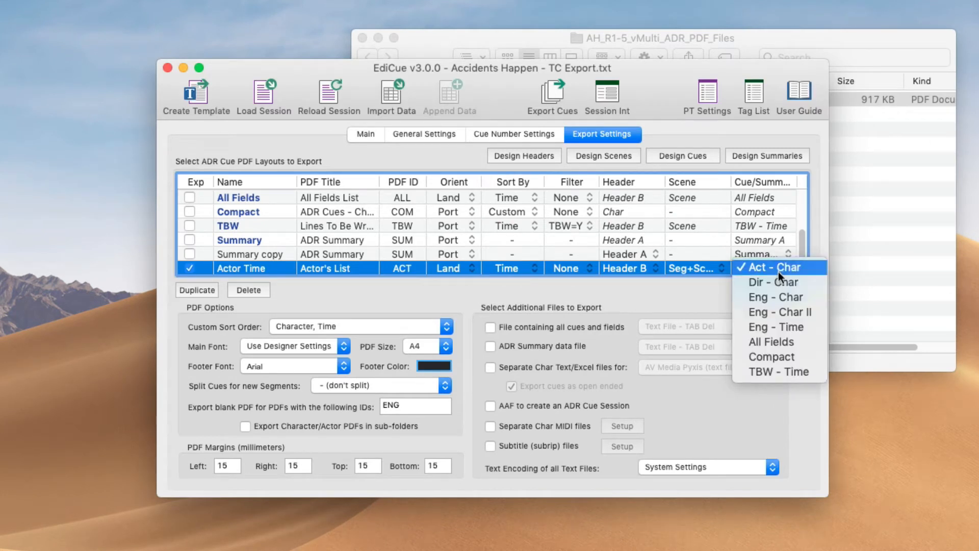
left_click(788, 328)
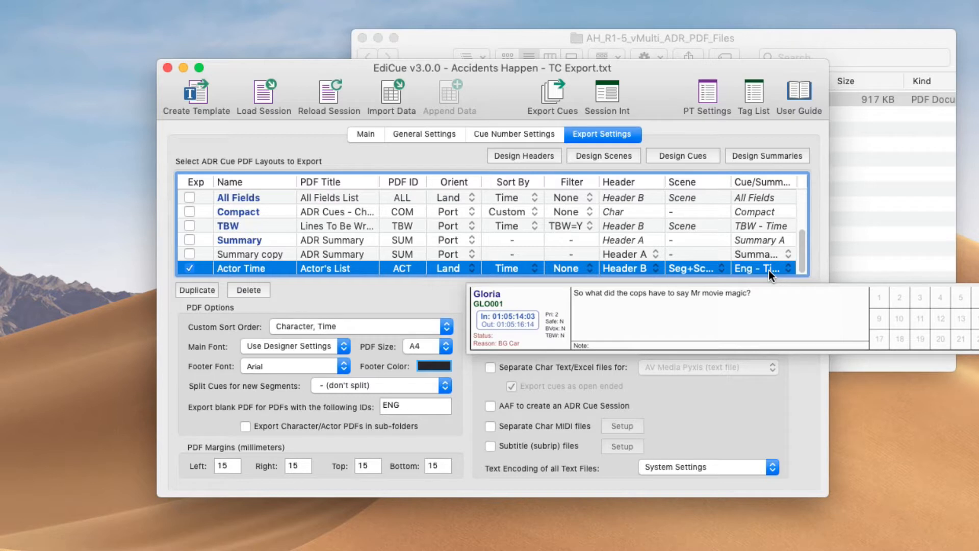
left_click(338, 269)
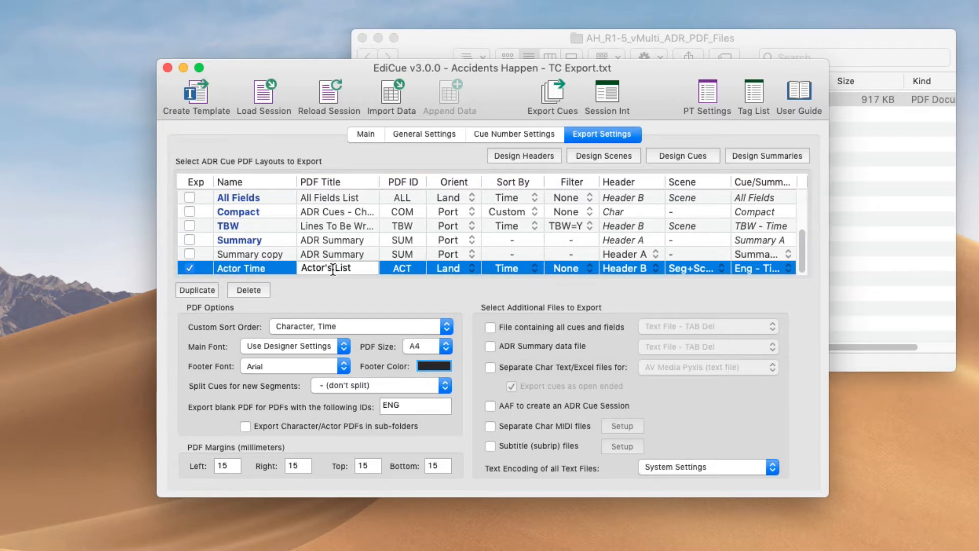
left_click_drag(325, 268, 231, 263)
type("Engineer")
key("Return")
scroll(231, 264, "up", 5)
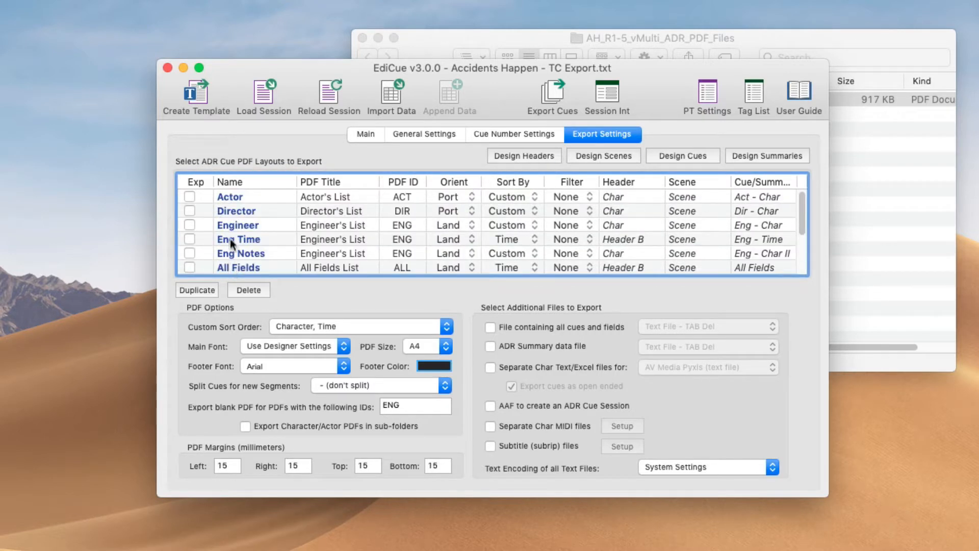
scroll(231, 236, "down", 5)
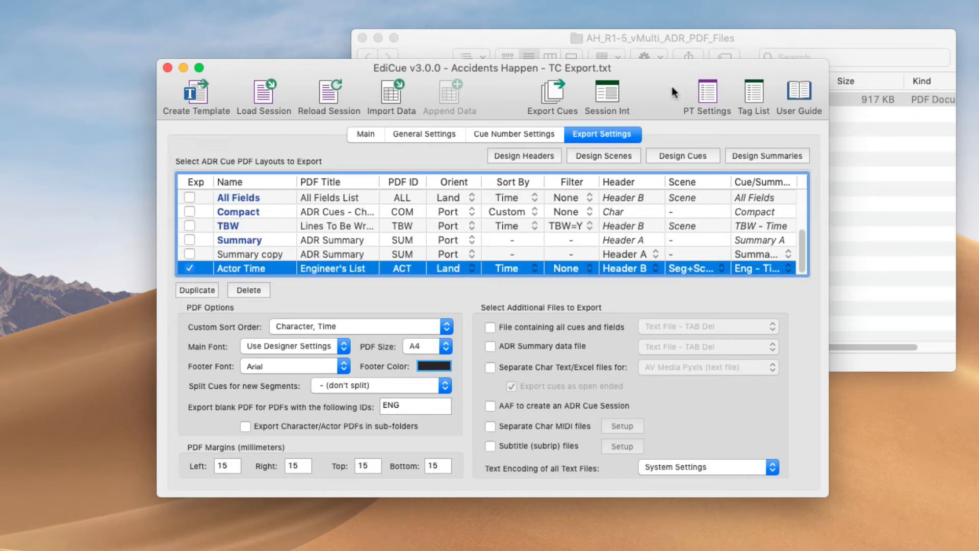
Step: Export the Actor Time layout again and save the export setup for Accidents Happen to the settings file
key("super+e")
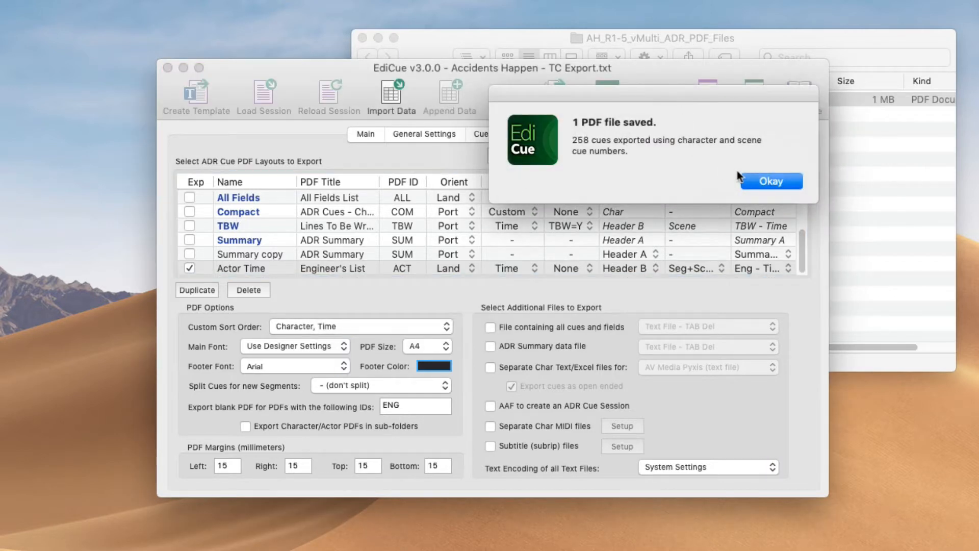
left_click(789, 181)
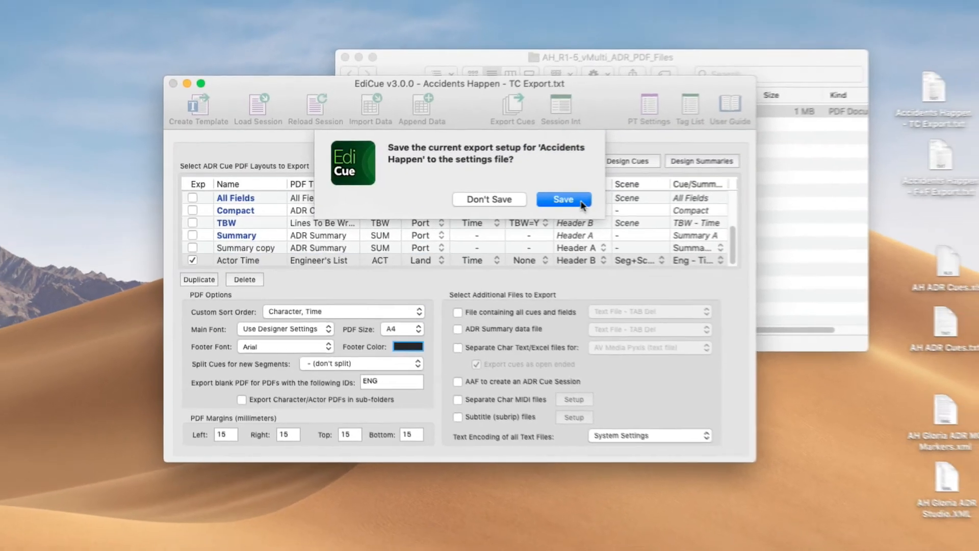
left_click(625, 200)
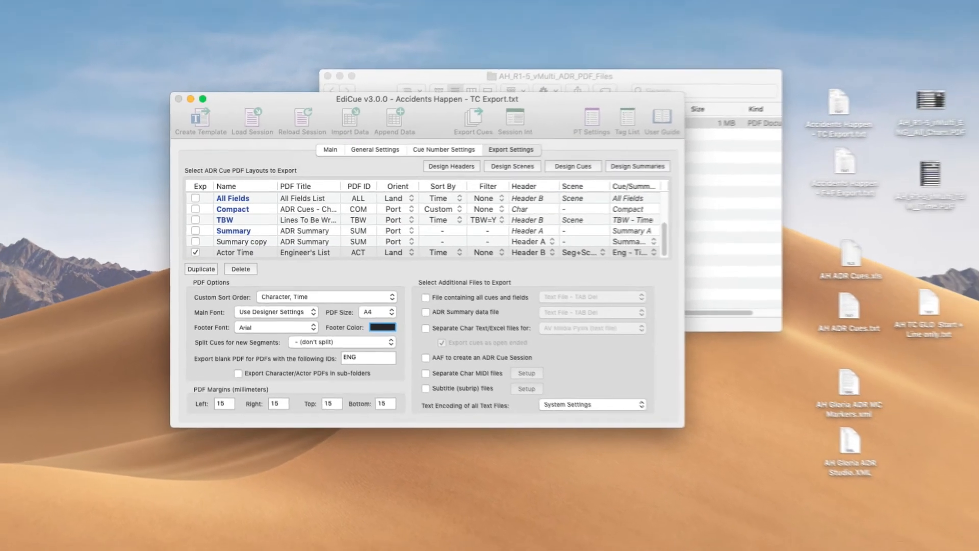
Step: Open AH_R1-5_vMulti_ACT__Time.PDF from the export folder, review its Engineer's List pages, and return to the export settings
left_click(973, 38)
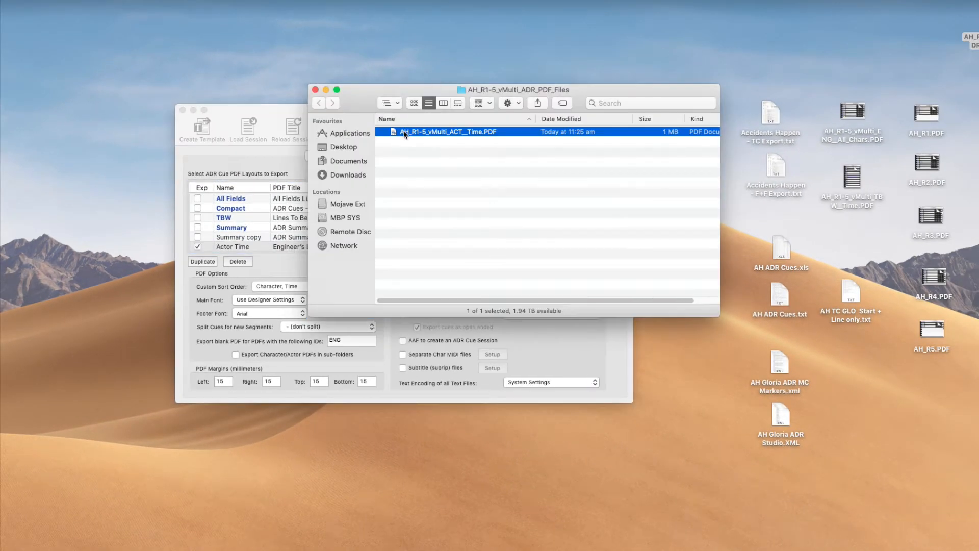
double_click(403, 132)
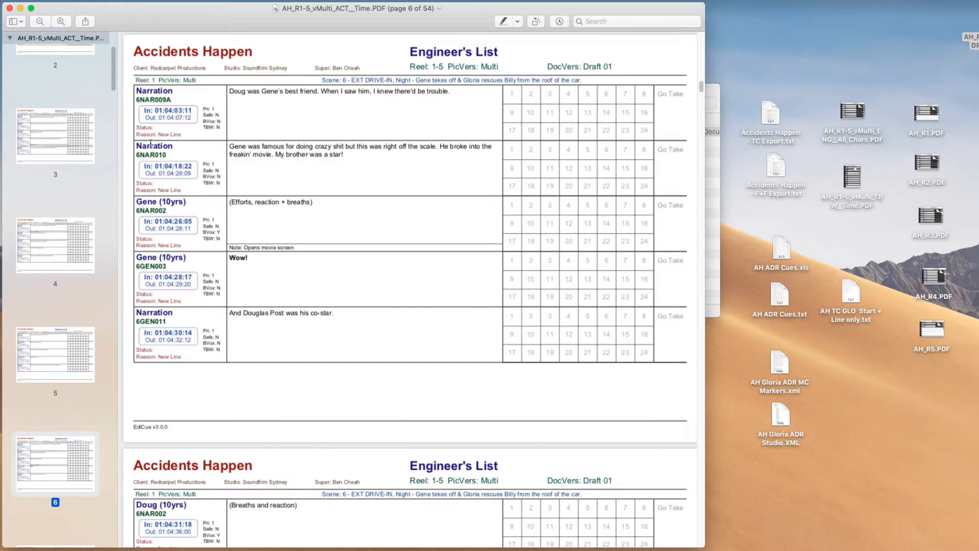
key("super+w")
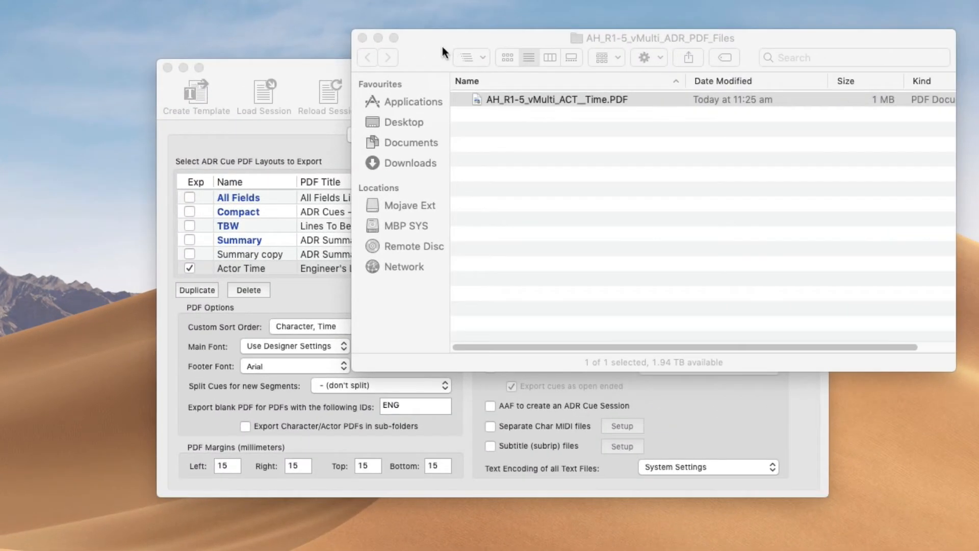
left_click(367, 101)
key("super+w")
left_click(480, 63)
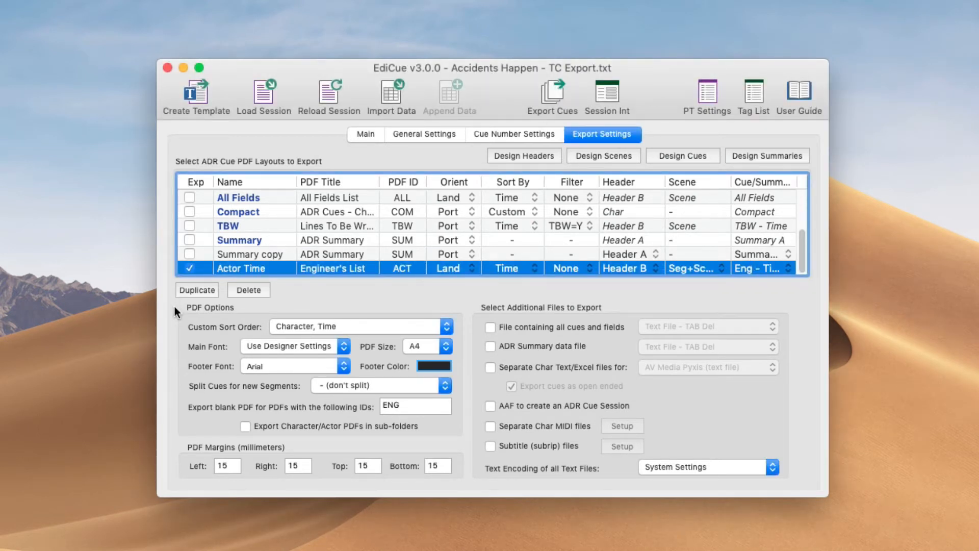
Step: Review the custom sort orders and the Compact layout's Sort By choices, keeping Character, Time and Custom
left_click(319, 326)
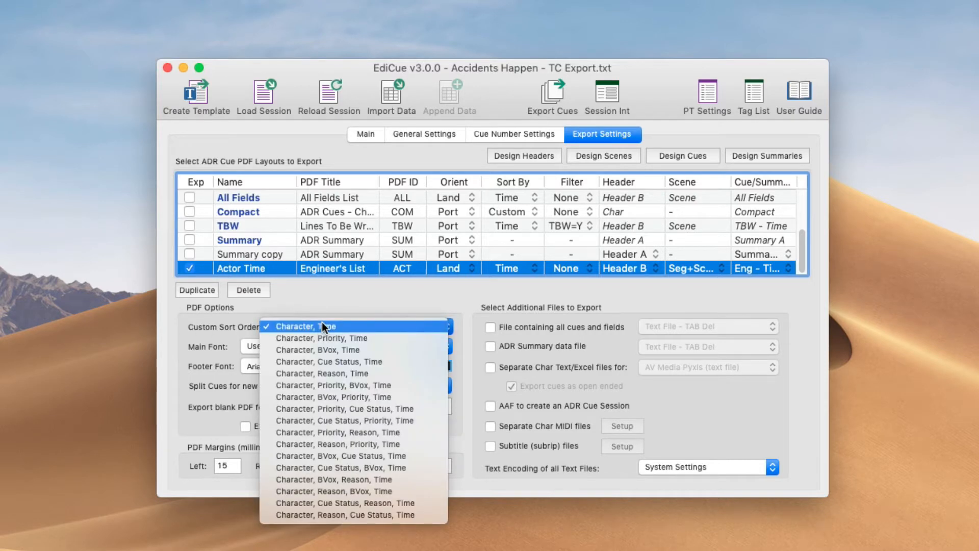
left_click(322, 326)
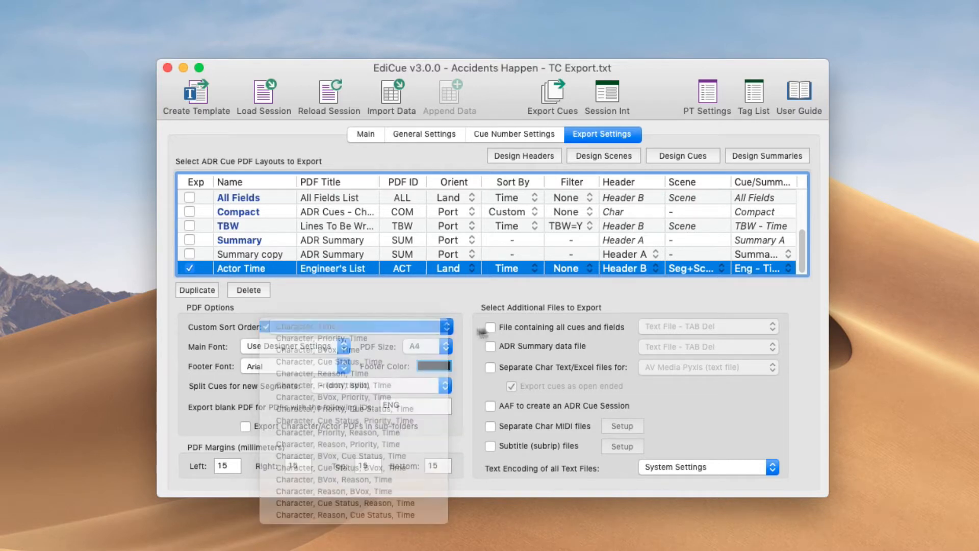
left_click(530, 210)
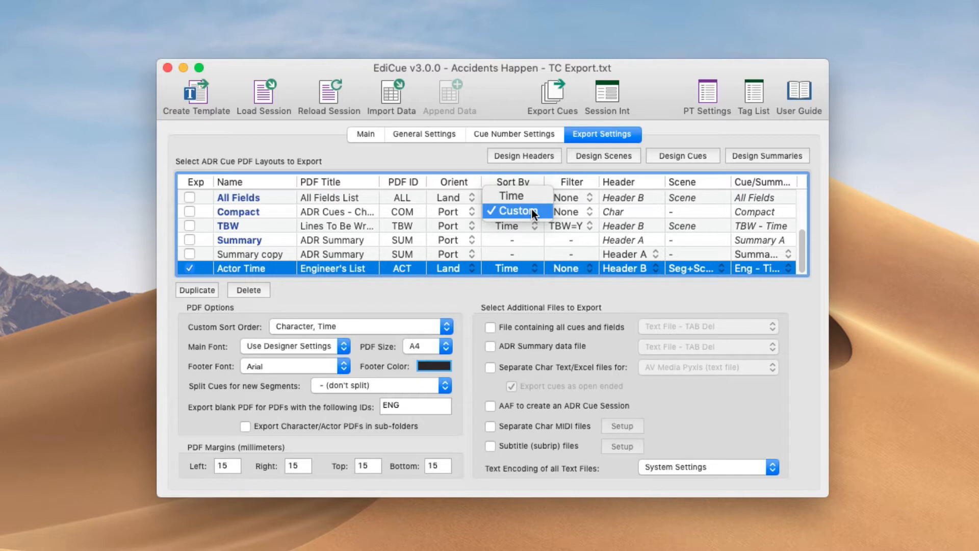
left_click(531, 209)
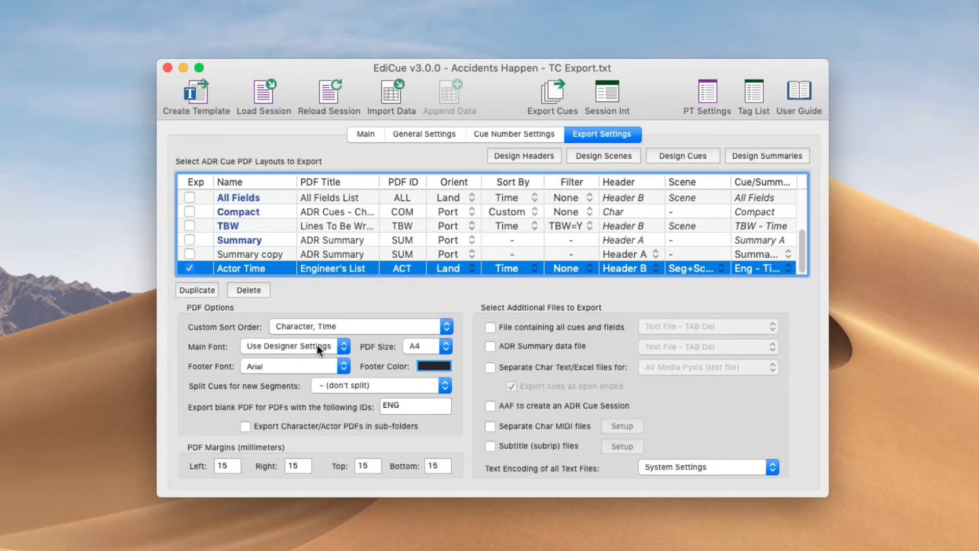
Step: Browse the main font choices for the PDFs and set the main font to Arial Unicode MS
left_click(338, 348)
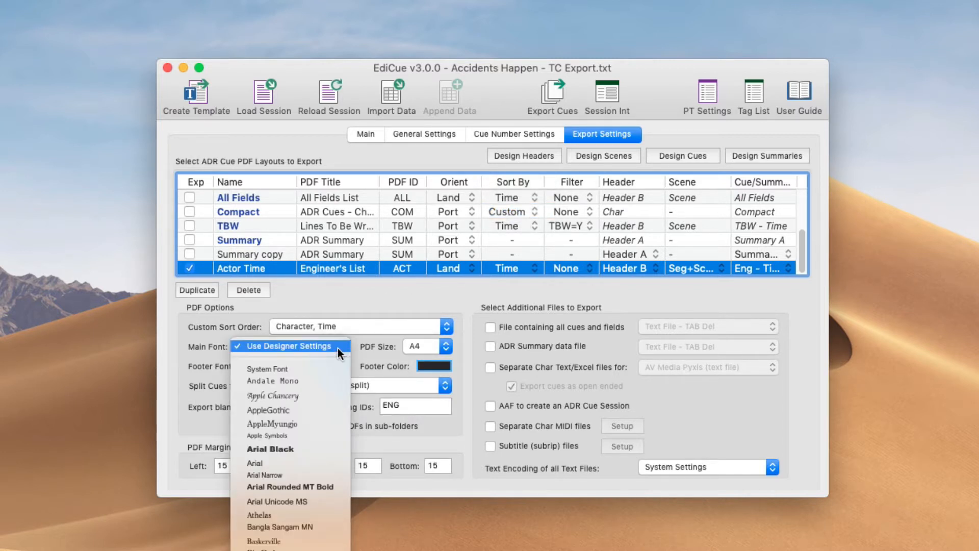
left_click(355, 342)
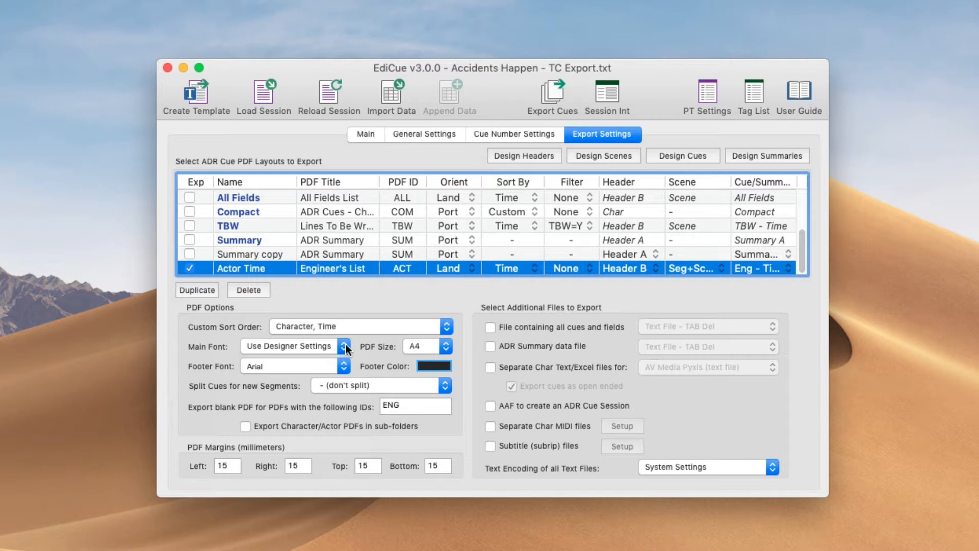
left_click(345, 347)
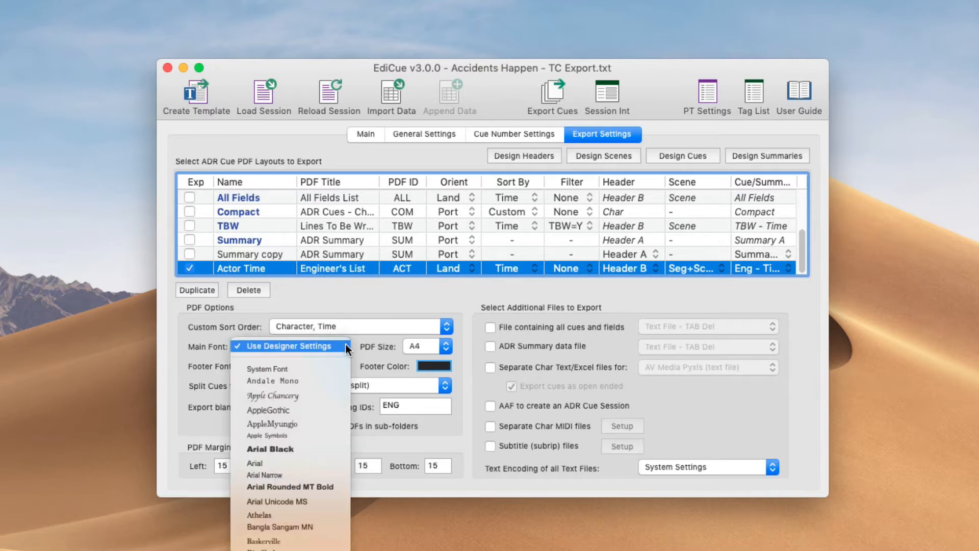
left_click(323, 503)
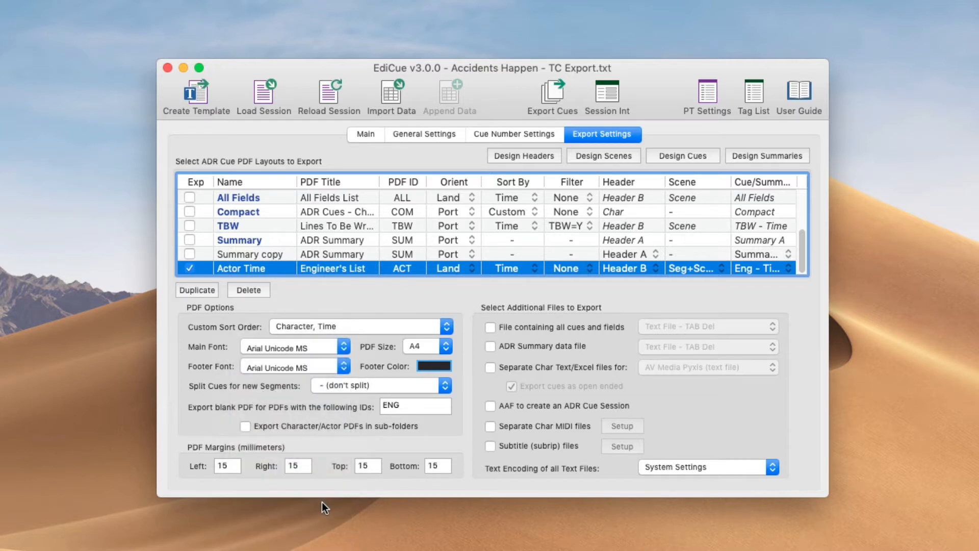
Step: Set the main PDF font to Use Designer Settings, keeping A4 as the PDF size and Arial as the footer font
left_click(308, 349)
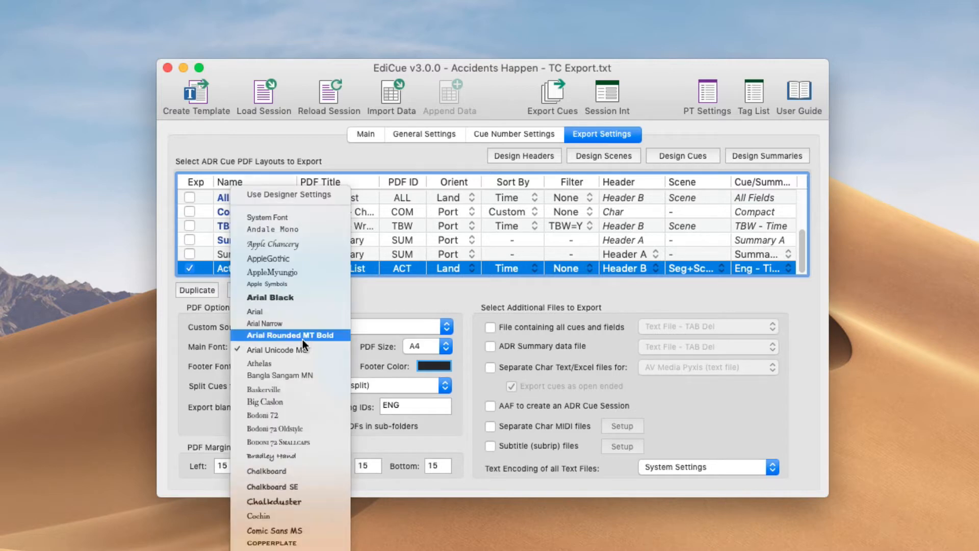
left_click(286, 194)
left_click(446, 346)
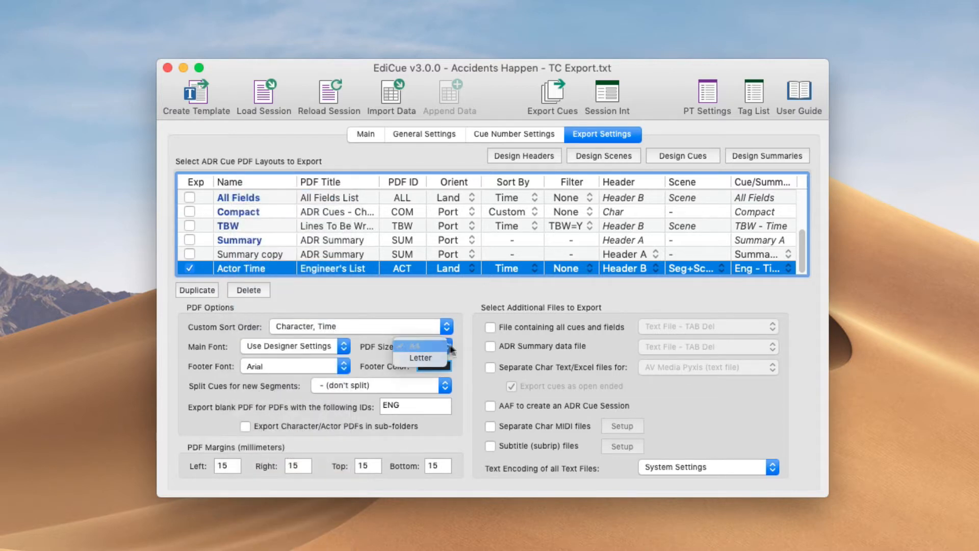
left_click(460, 344)
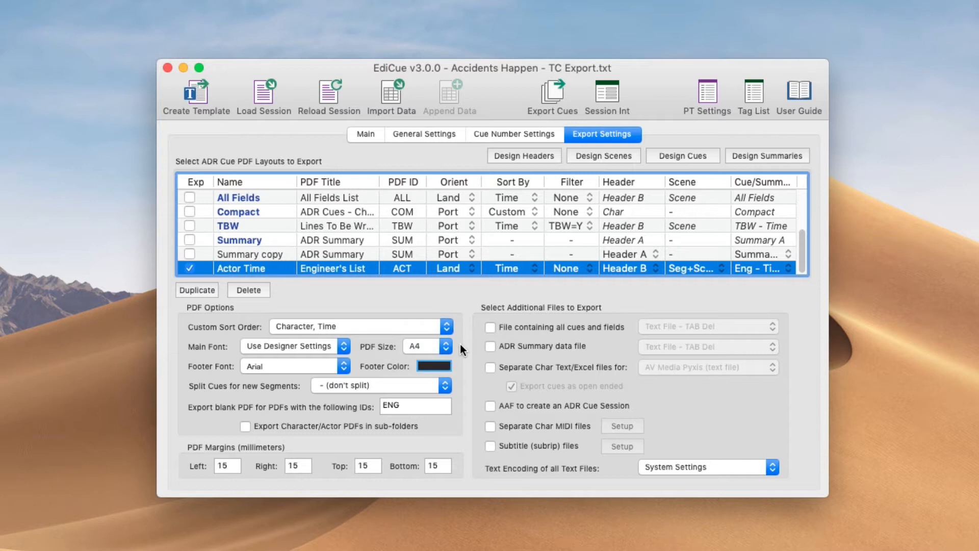
left_click(329, 366)
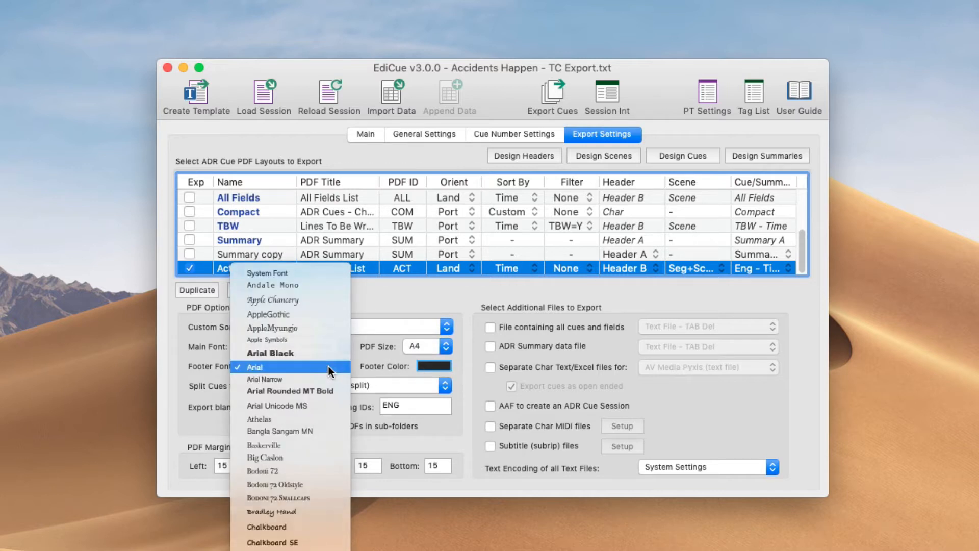
left_click(329, 366)
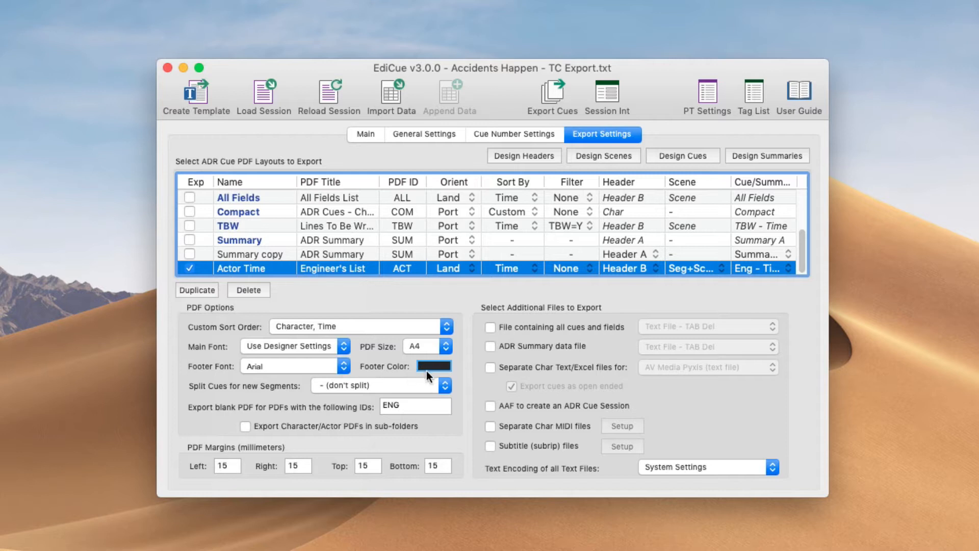
Step: Split cues for new segments onto a new PDF and enable exporting Character/Actor PDFs in sub-folders
left_click(433, 385)
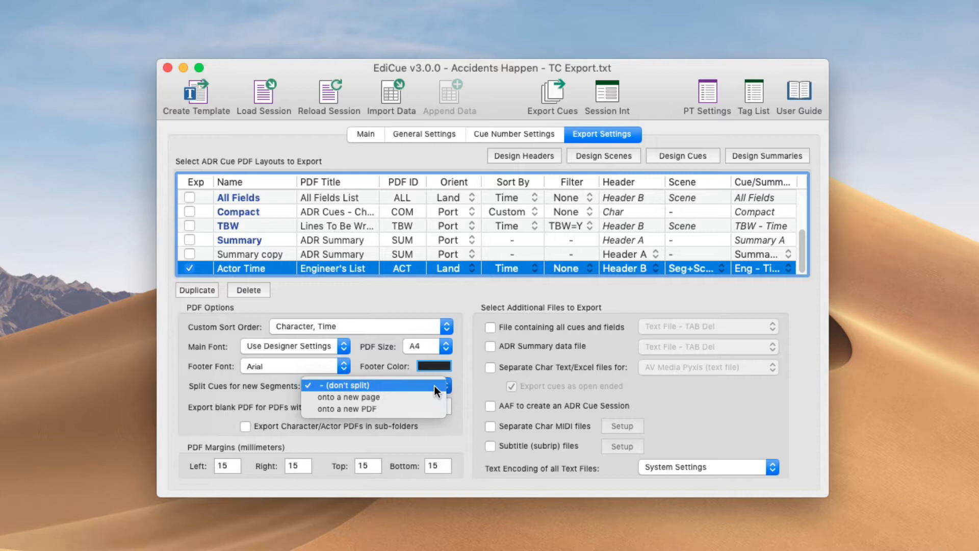
left_click(426, 400)
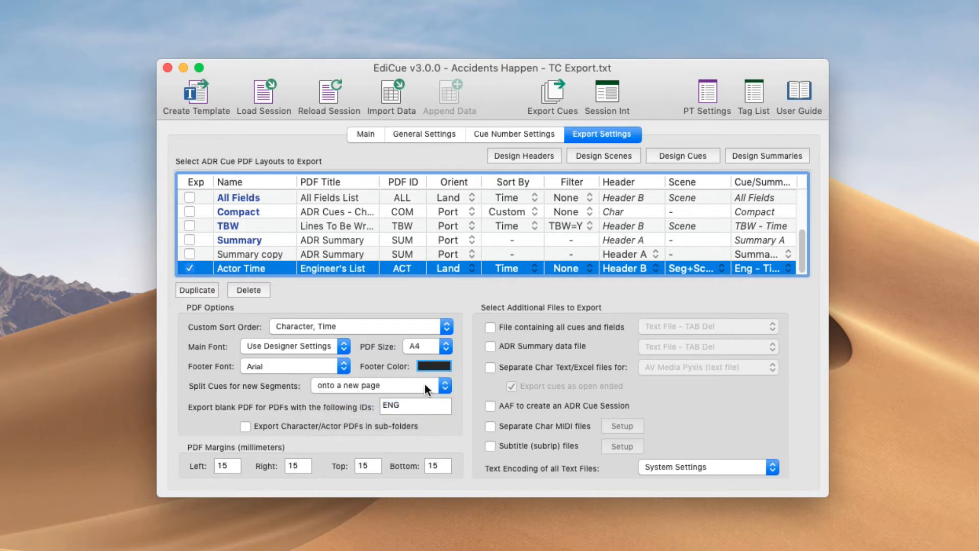
left_click(425, 385)
left_click(425, 396)
left_click(416, 411)
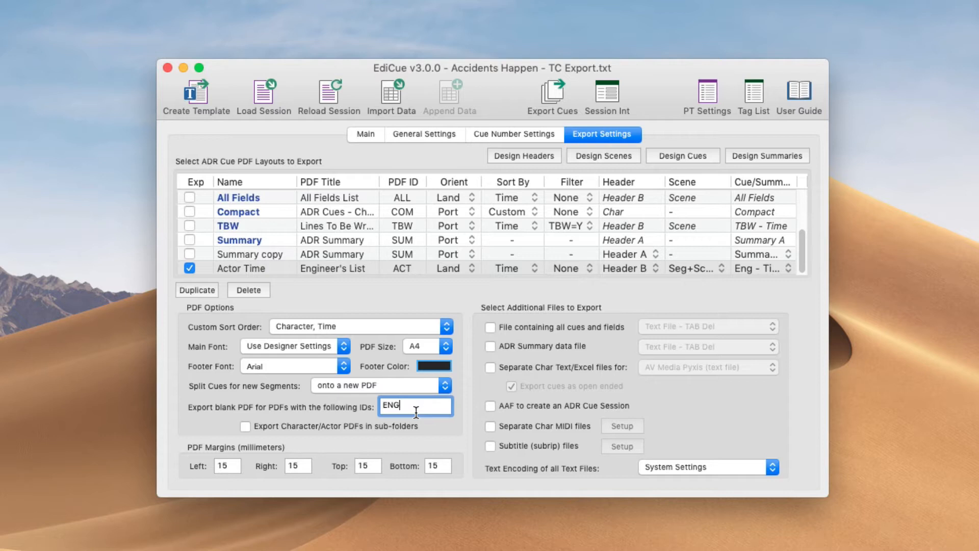
left_click(258, 427)
Step: Enable all additional export files: all cues and fields, ADR Summary data, separate character text/Excel, AAF, character MIDI and subtitle files
left_click(556, 326)
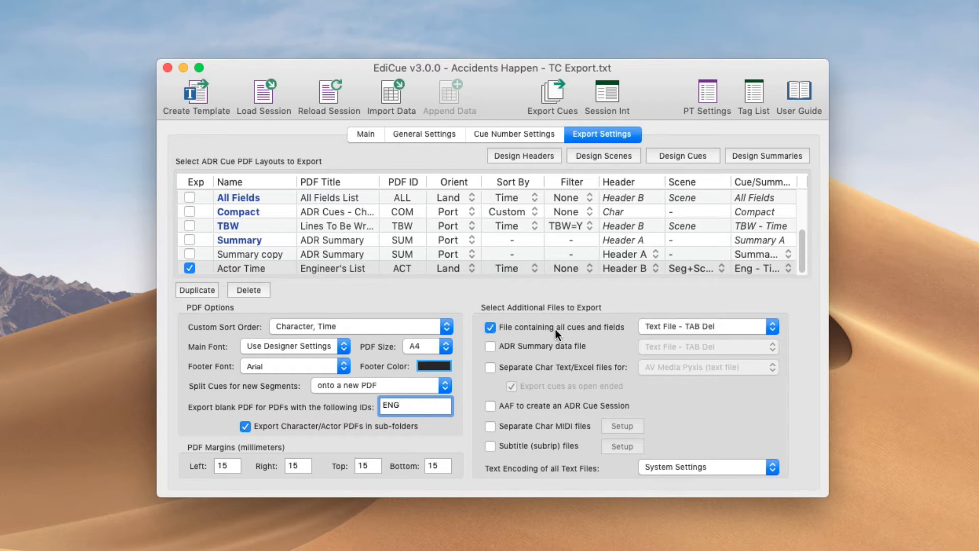
left_click(557, 346)
left_click(553, 367)
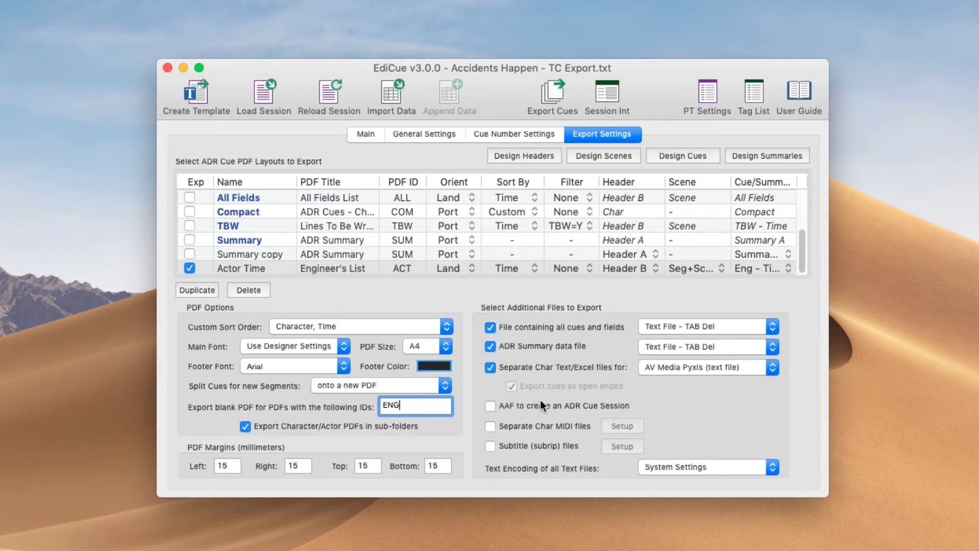
left_click(540, 404)
left_click(540, 424)
left_click(540, 446)
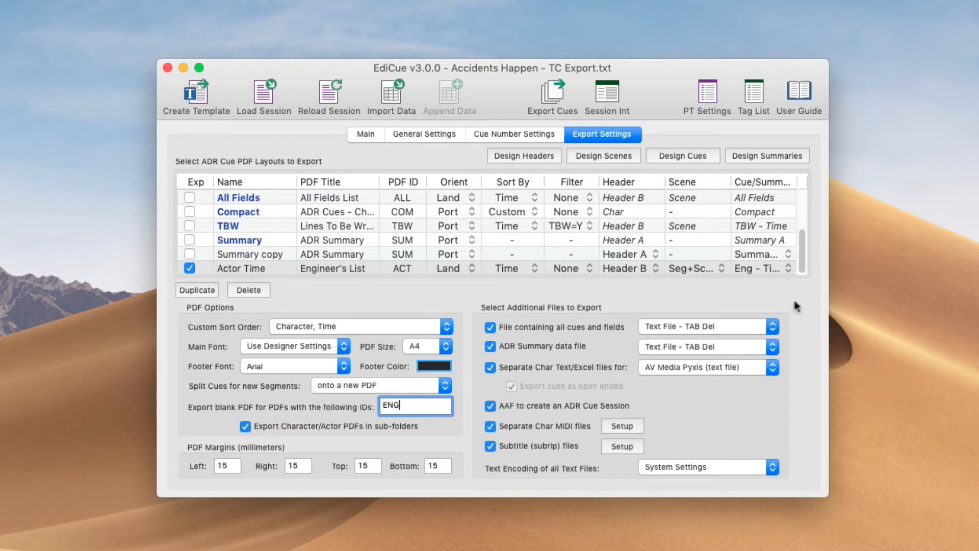
Step: Review the file format choices for the all-cues file, the ADR Summary data file and the separate character files
left_click(761, 325)
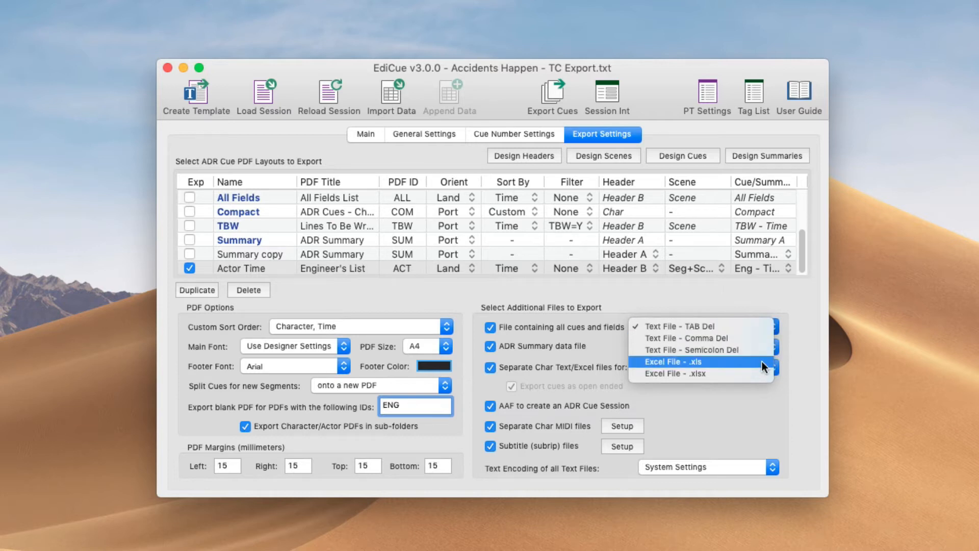
left_click(736, 301)
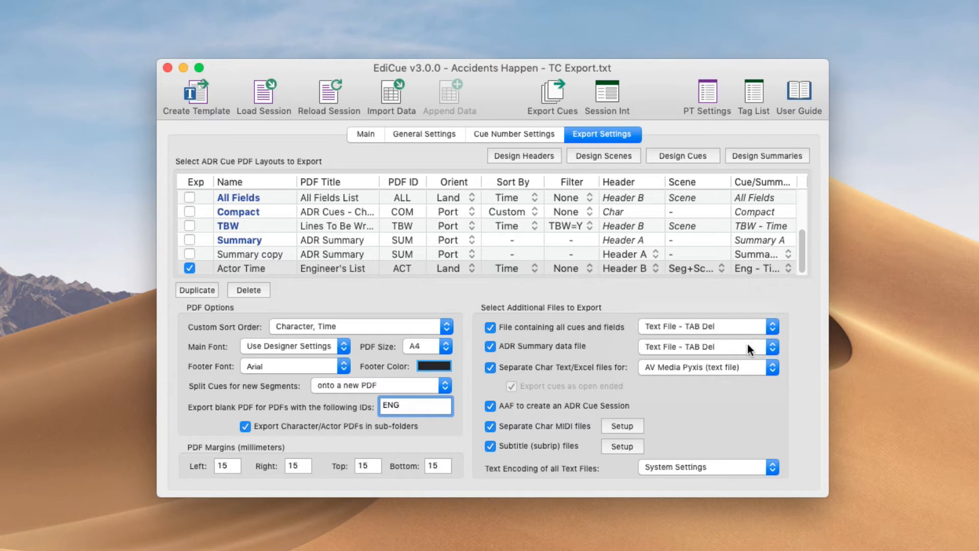
left_click(747, 347)
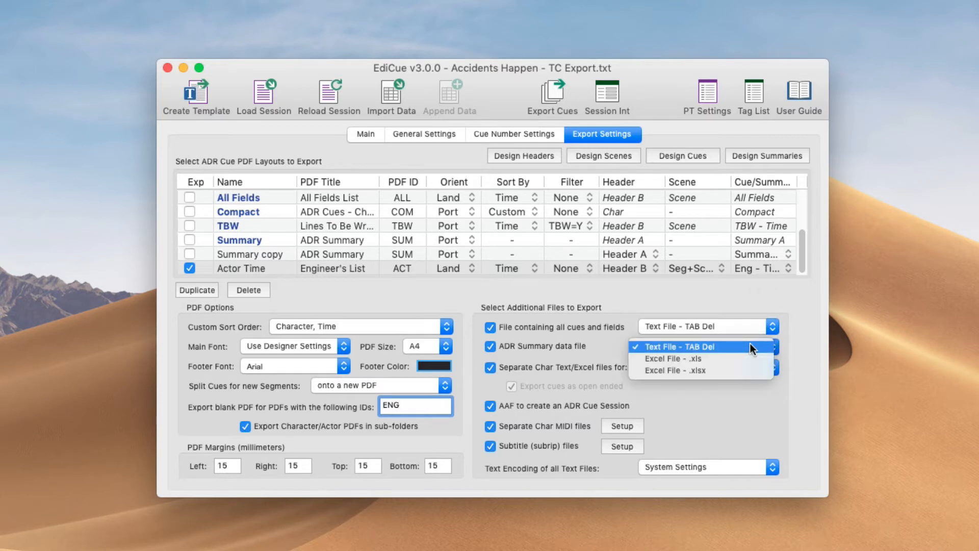
left_click(794, 335)
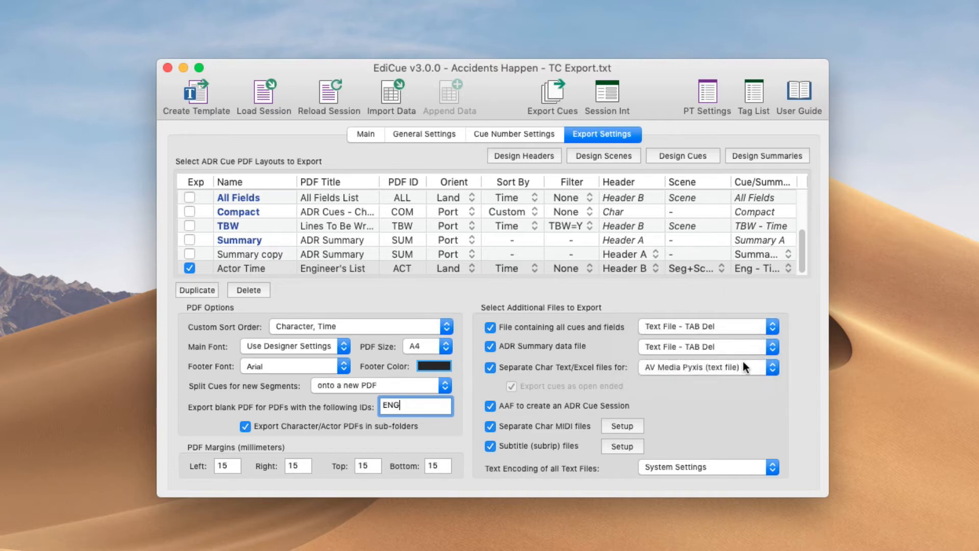
left_click(741, 362)
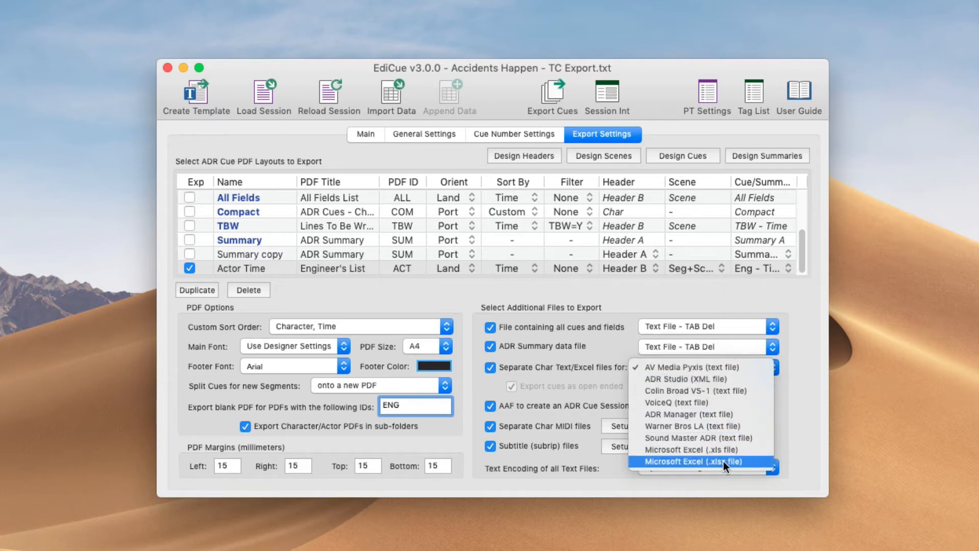
left_click(807, 350)
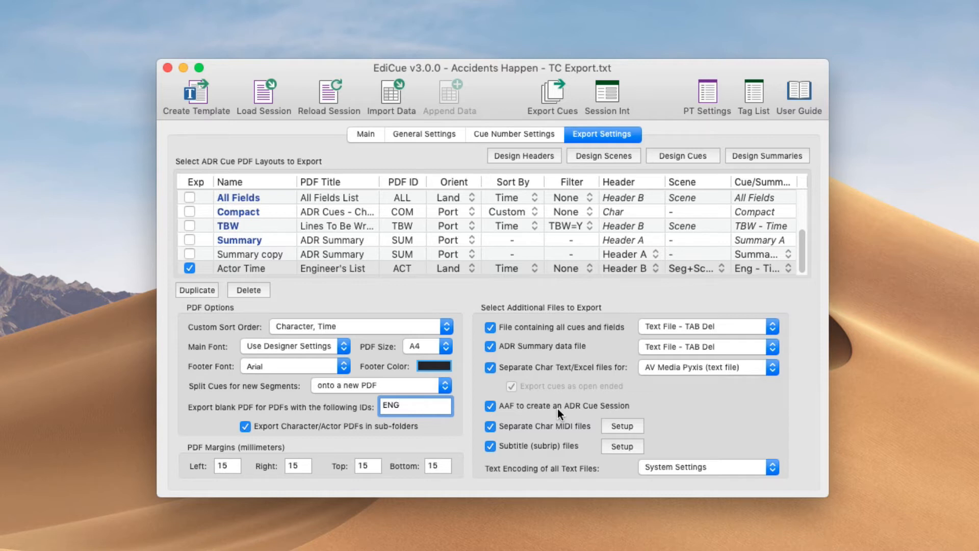
Step: Review the setup options for the character MIDI files and the subtitle files, cancelling out of both
left_click(564, 425)
left_click(565, 424)
left_click(628, 423)
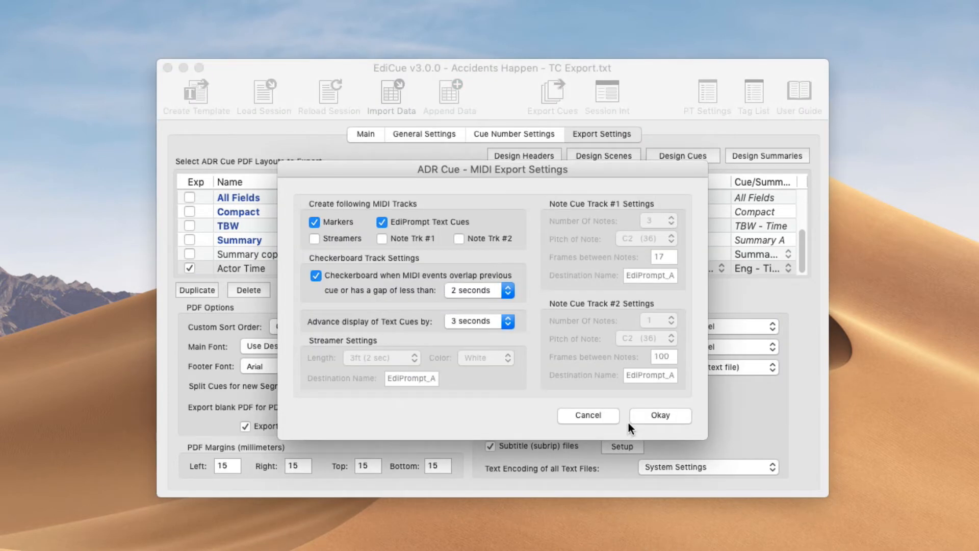
left_click(392, 239)
left_click(582, 418)
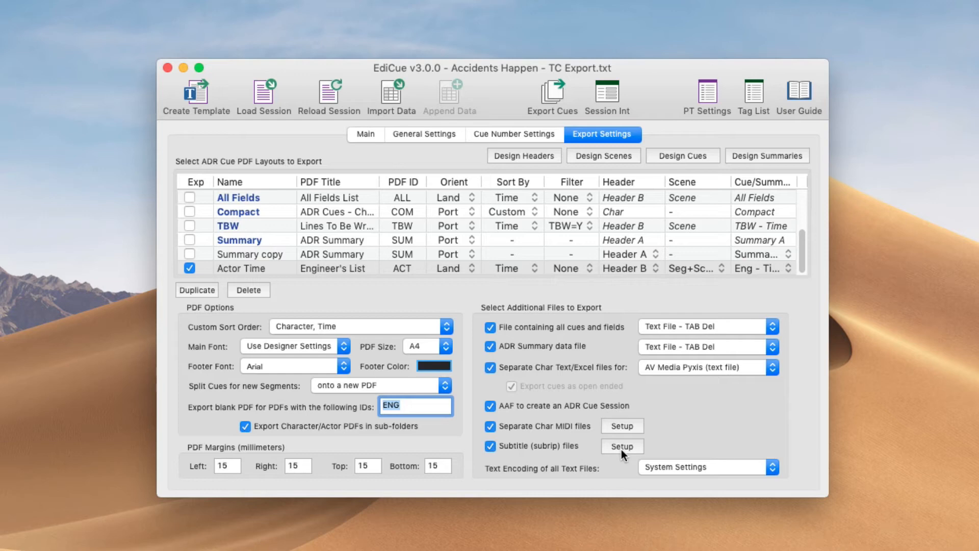
left_click(622, 446)
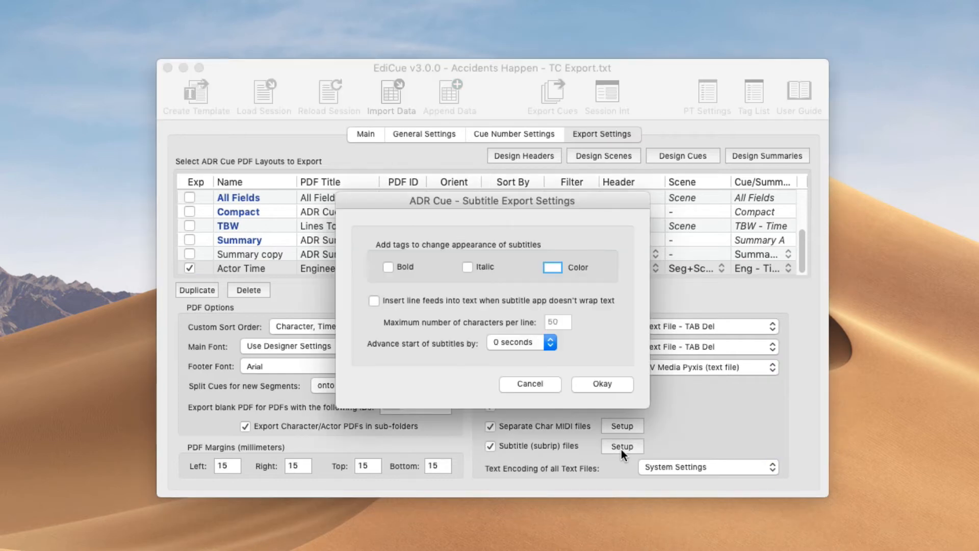
left_click(529, 384)
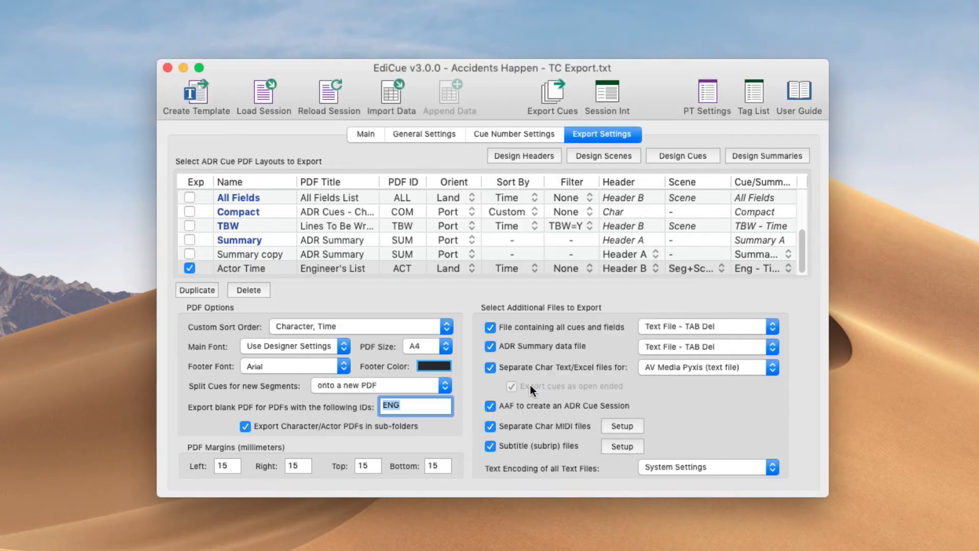
Step: Review the text encoding options for all text files and the separate character file formats, keeping System Settings and AV Media Pyxis
left_click(748, 461)
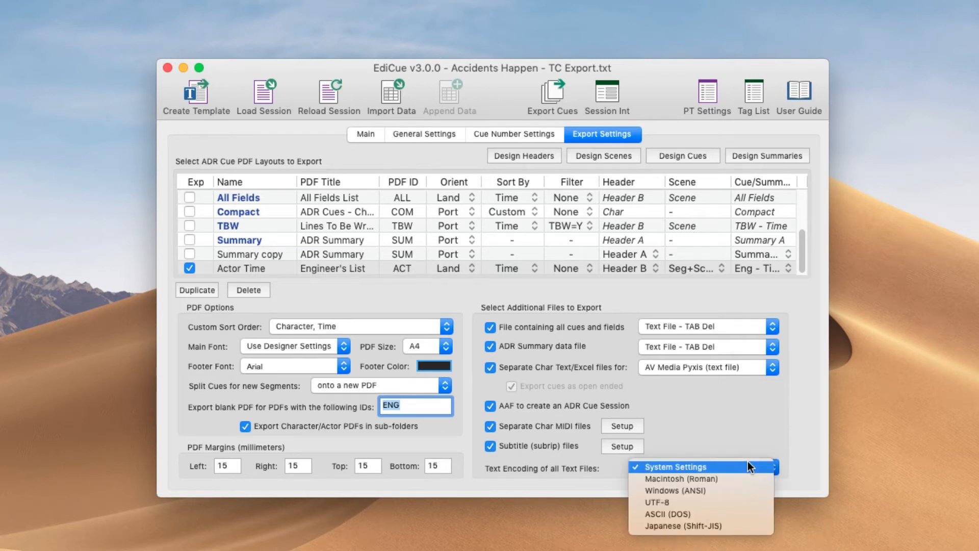
left_click(748, 462)
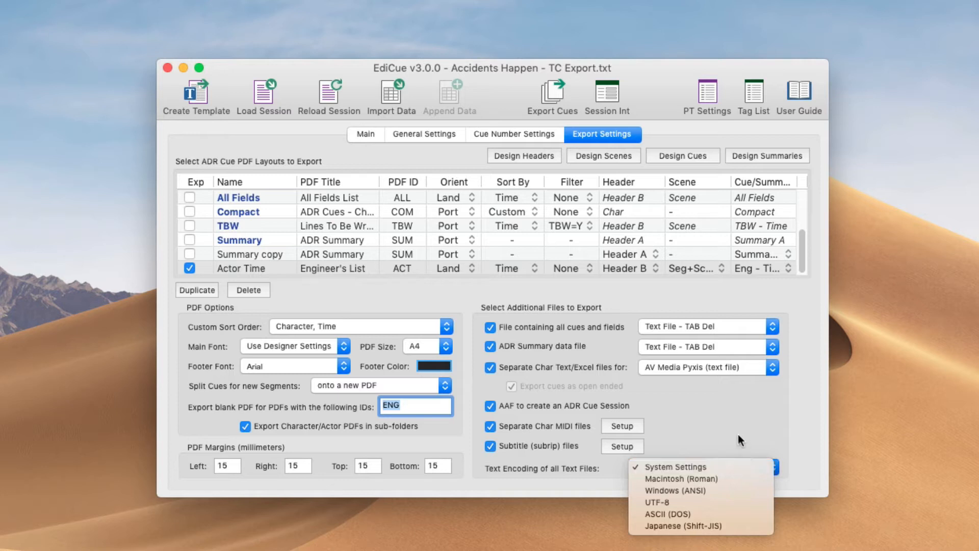
left_click(736, 367)
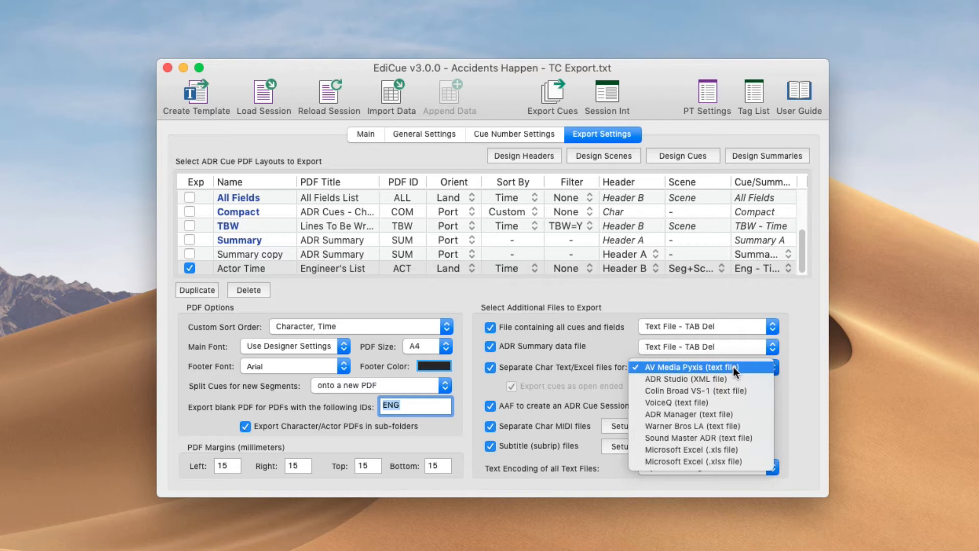
left_click(785, 391)
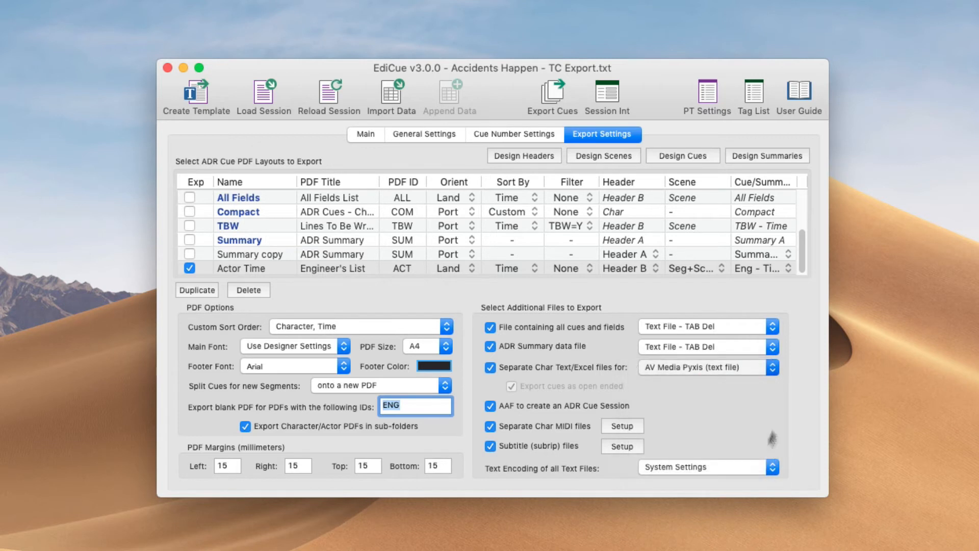
left_click(758, 468)
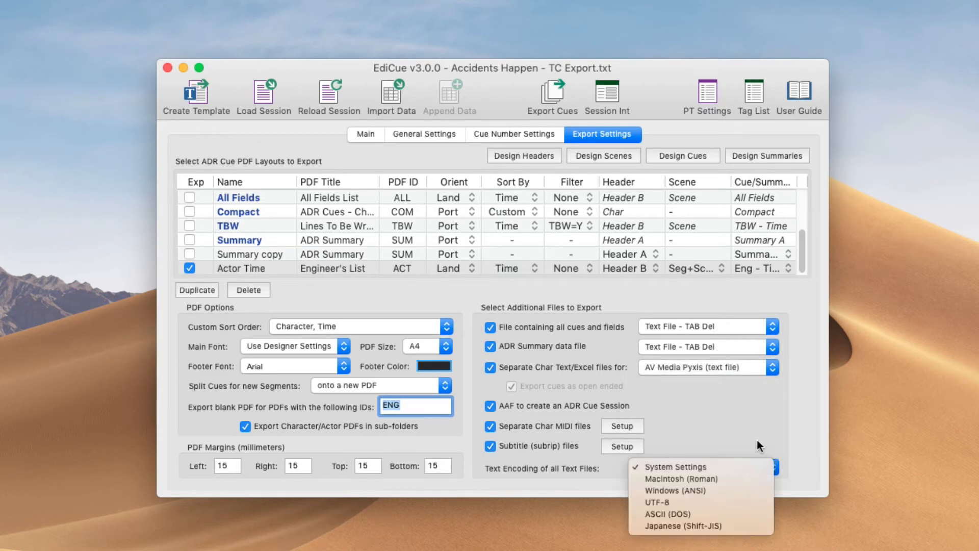
left_click(757, 439)
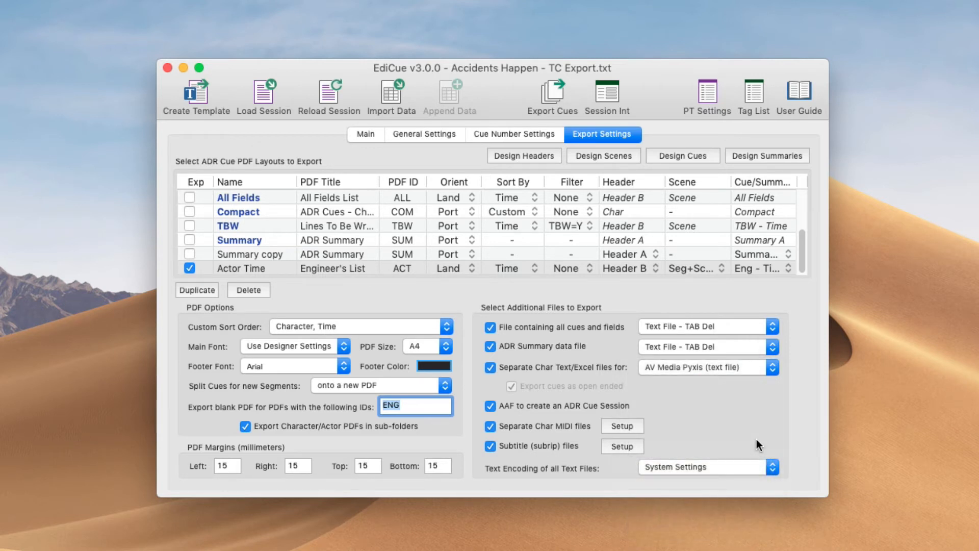
Step: Exclude the Actor Time layout from the export and include the Actor, Director, Engineer and TBW layouts instead
left_click(189, 268)
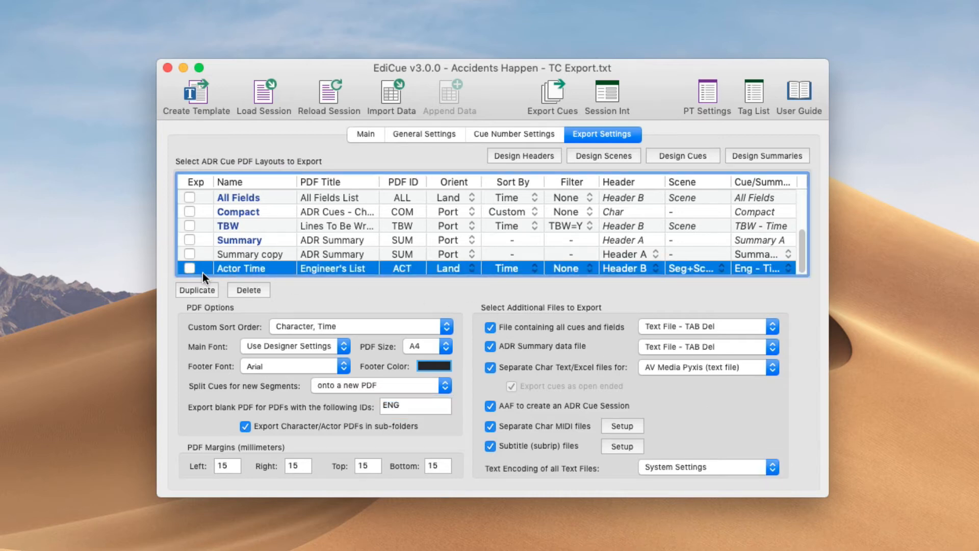
scroll(203, 268, "up", 3)
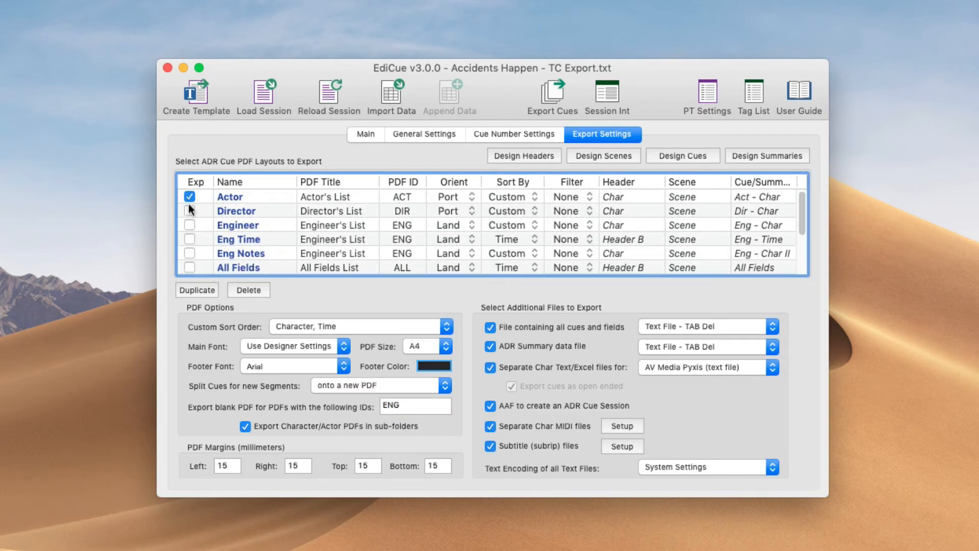
left_click(190, 224)
scroll(237, 232, "down", 1)
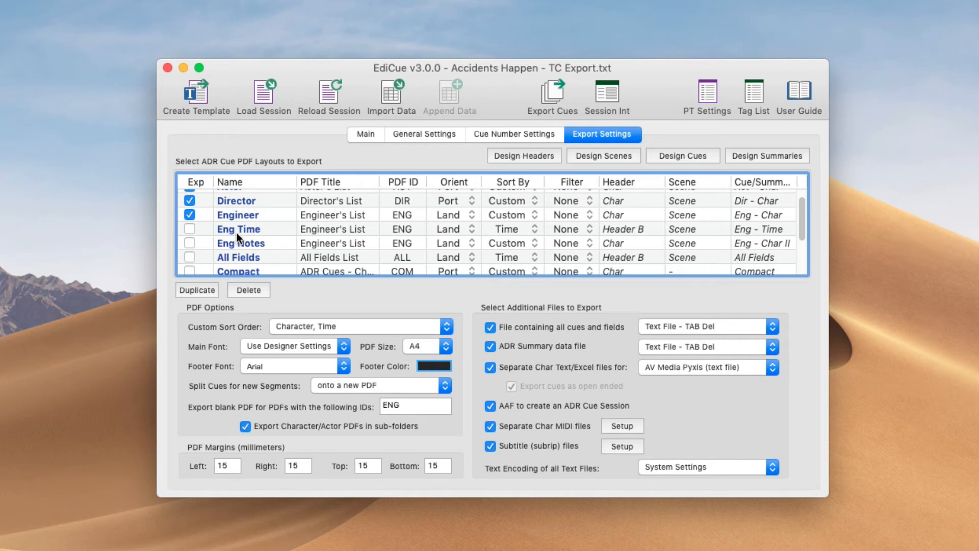
scroll(237, 232, "down", 4)
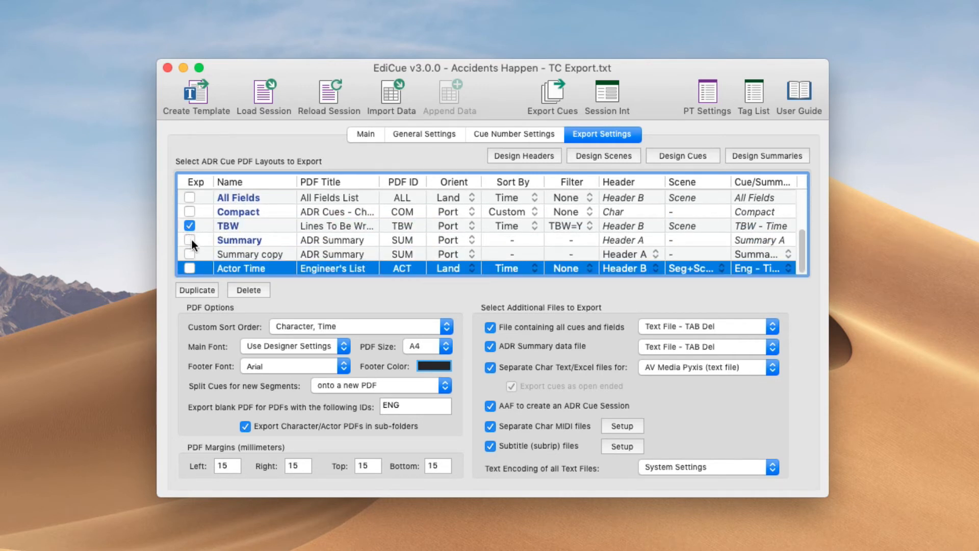
scroll(193, 239, "up", 5)
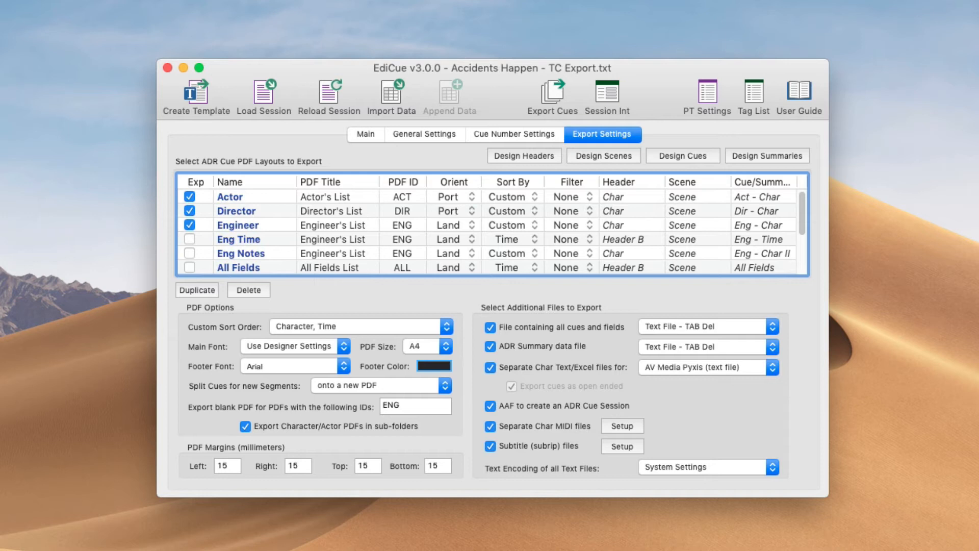
Step: Export the cues with MIDI start 01:00:00:00, subtitles per reel and a 24 FPS, 48 kHz, 24-bit AAF, and save the export setup
key("super+Tab")
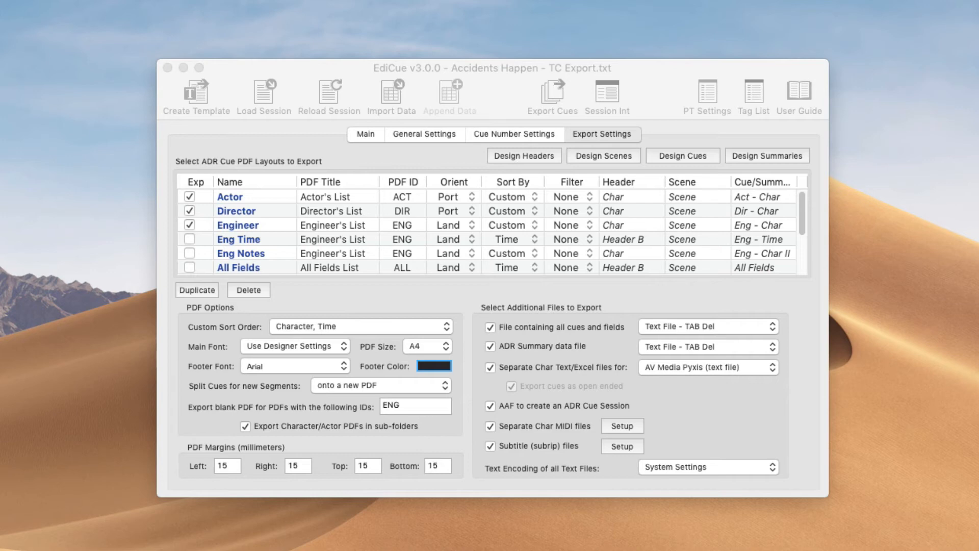
left_click(639, 102)
left_click(367, 132)
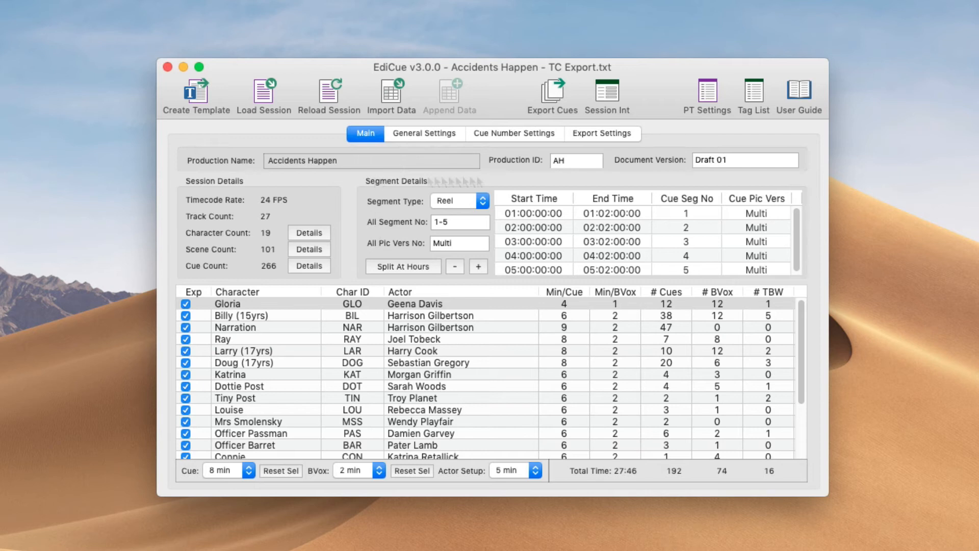
left_click(555, 93)
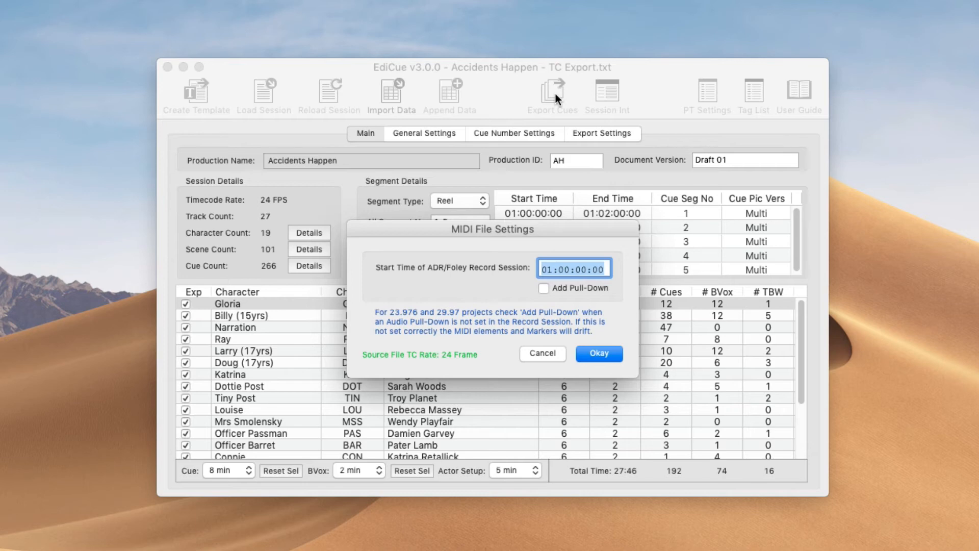
left_click(594, 354)
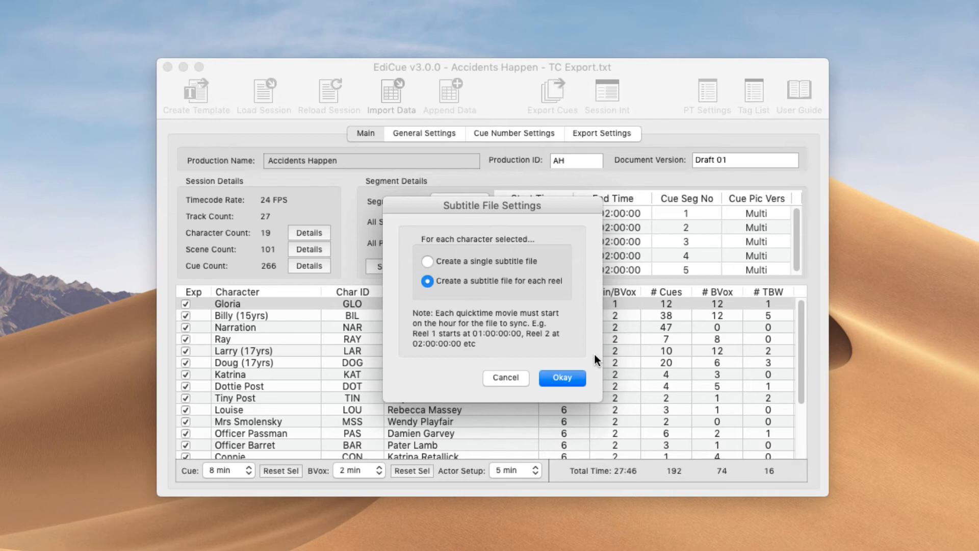
left_click(571, 378)
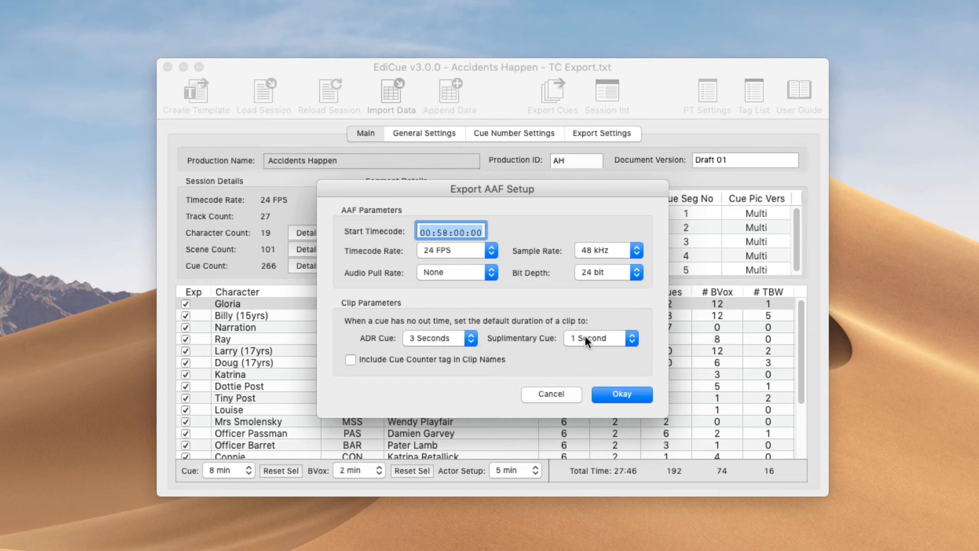
left_click(622, 397)
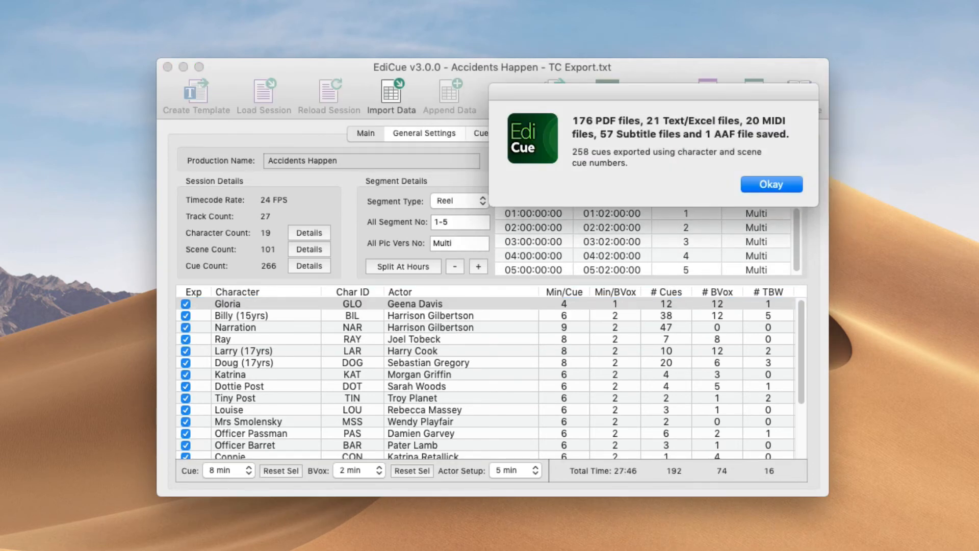
key("Return")
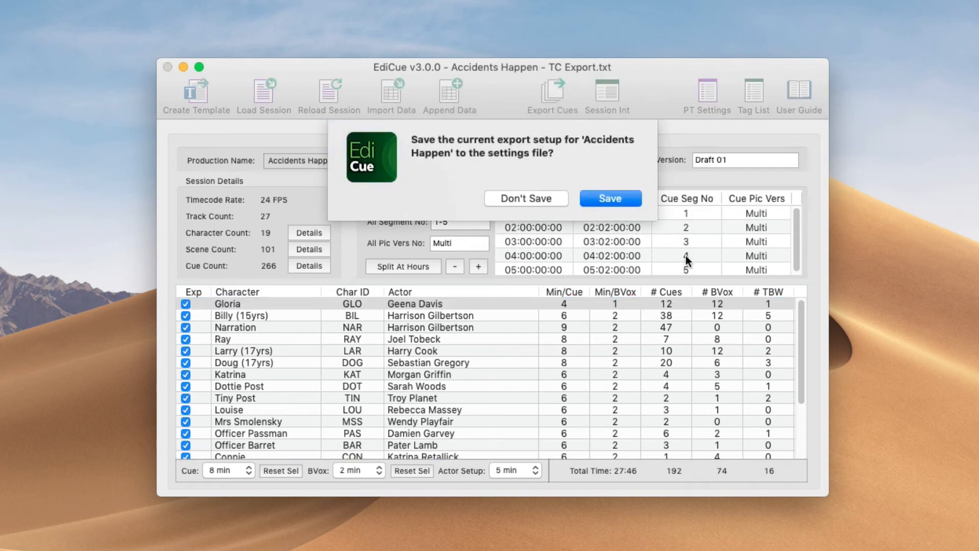
left_click(618, 198)
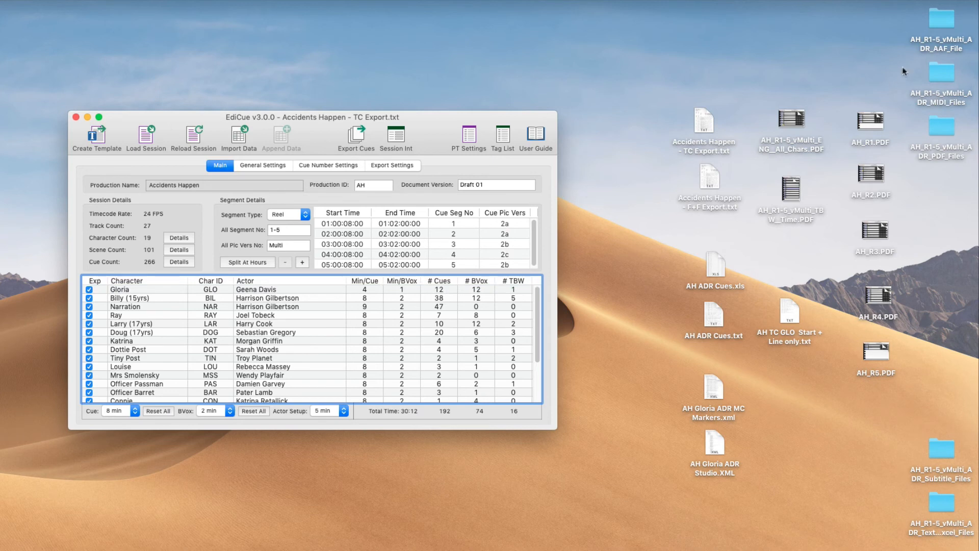
Step: Examine the exported AAF and MIDI folders and the Accidents Happen - TC Export.txt source file on the desktop
left_click_drag(897, 27, 965, 106)
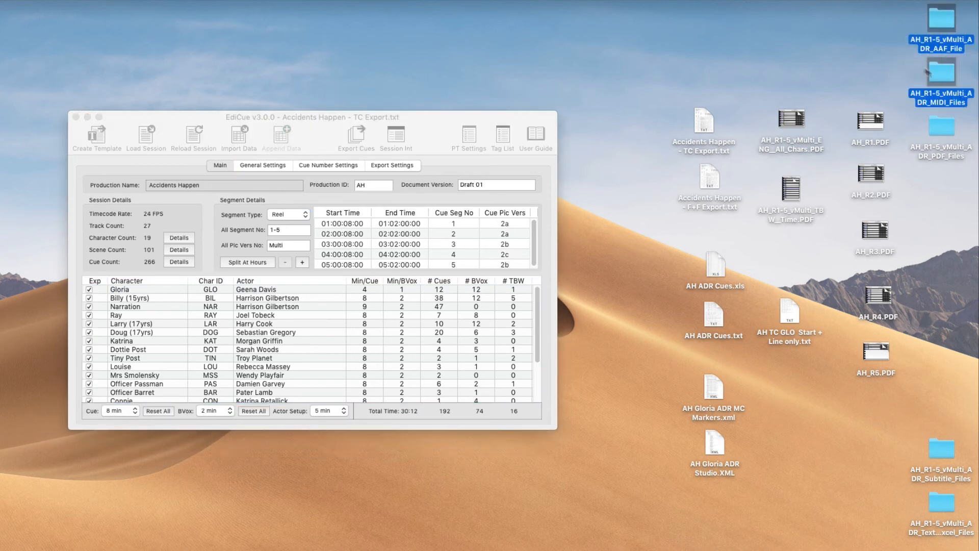
left_click(901, 54)
left_click(702, 125)
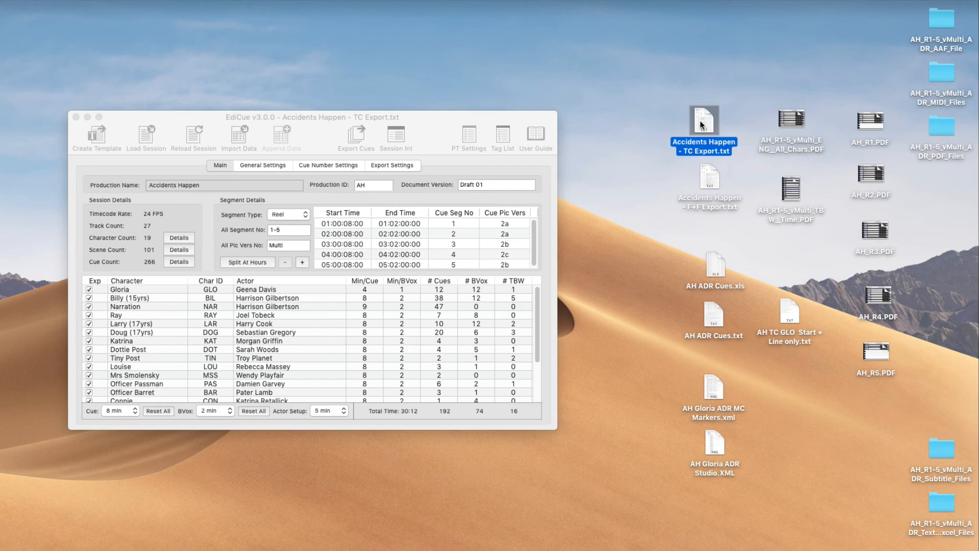
Step: Review the preference for setting the location of exported files, accept the preferences, and open the help options
left_click(523, 124)
key("super+comma")
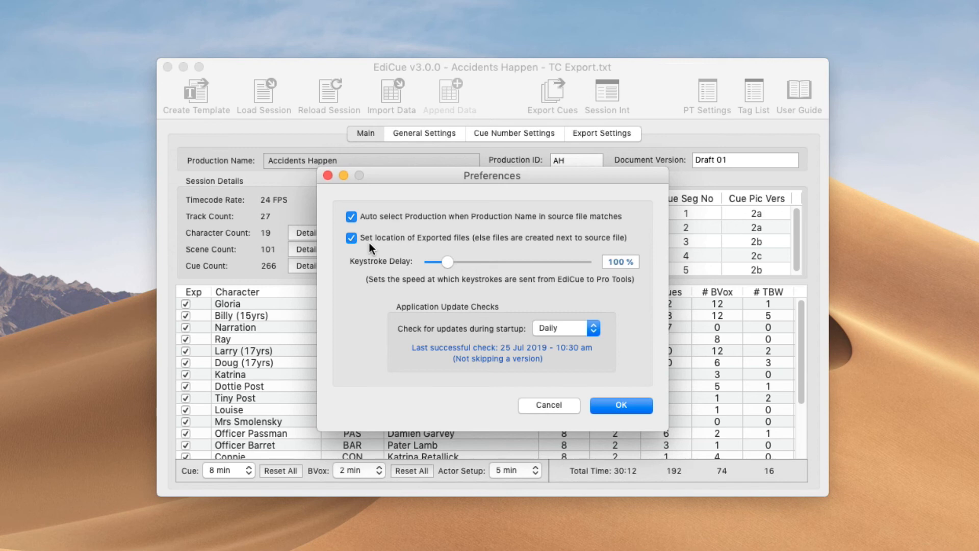
key("Return")
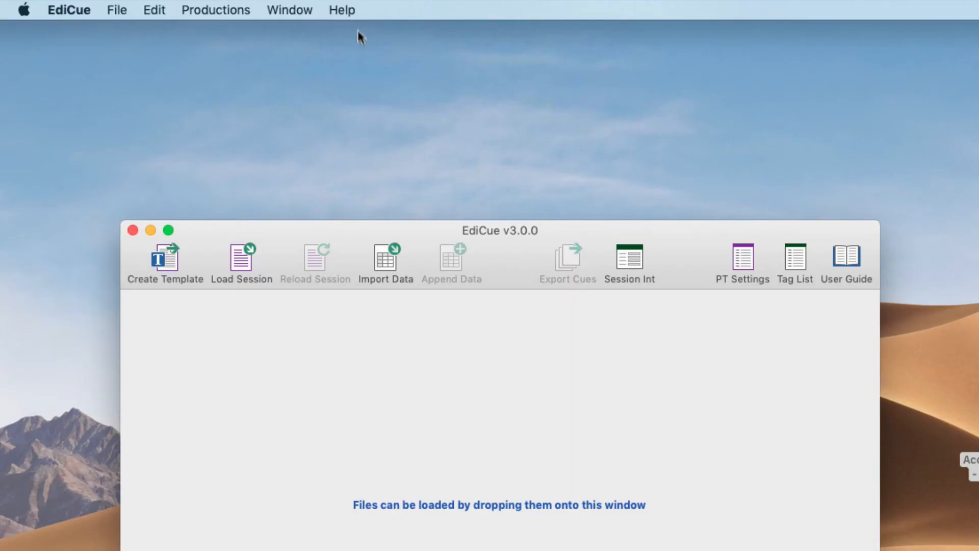
left_click(343, 9)
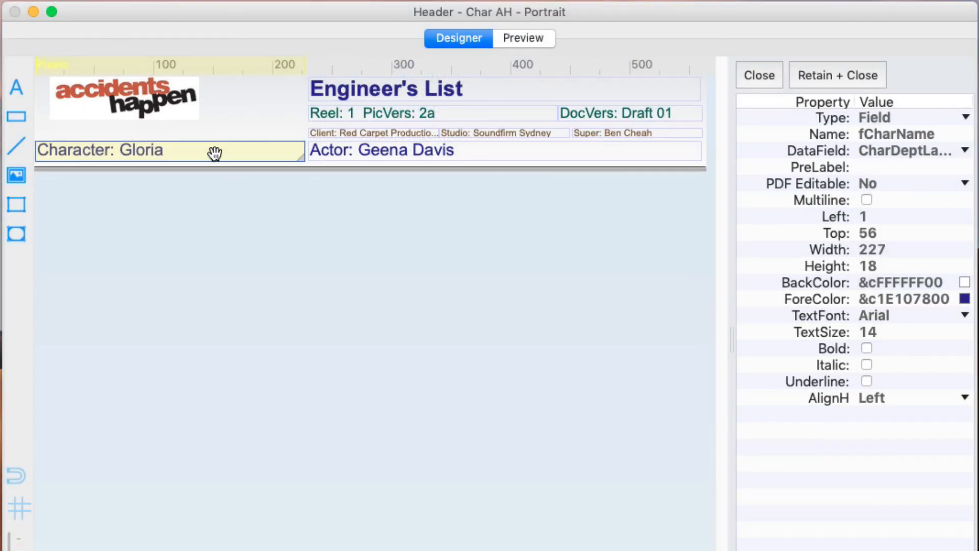
Step: Enlarge the Accidents Happen logo in the portrait character header to about 188 by 53 pixels
left_click(174, 104)
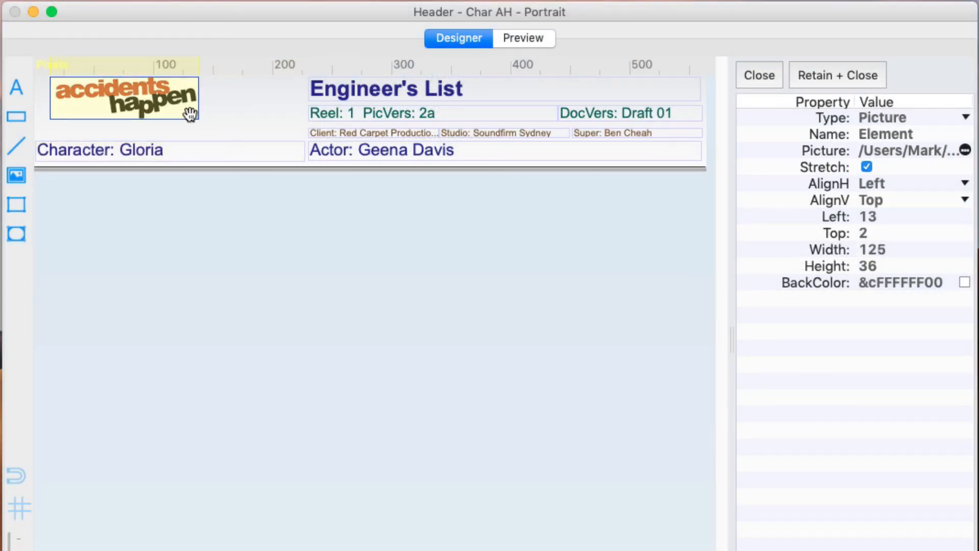
left_click_drag(198, 119, 271, 138)
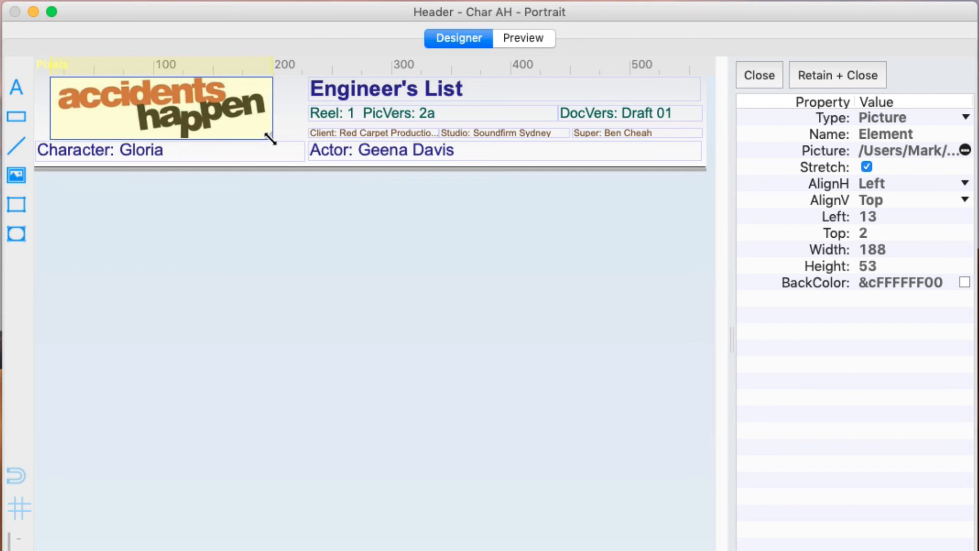
left_click(304, 122)
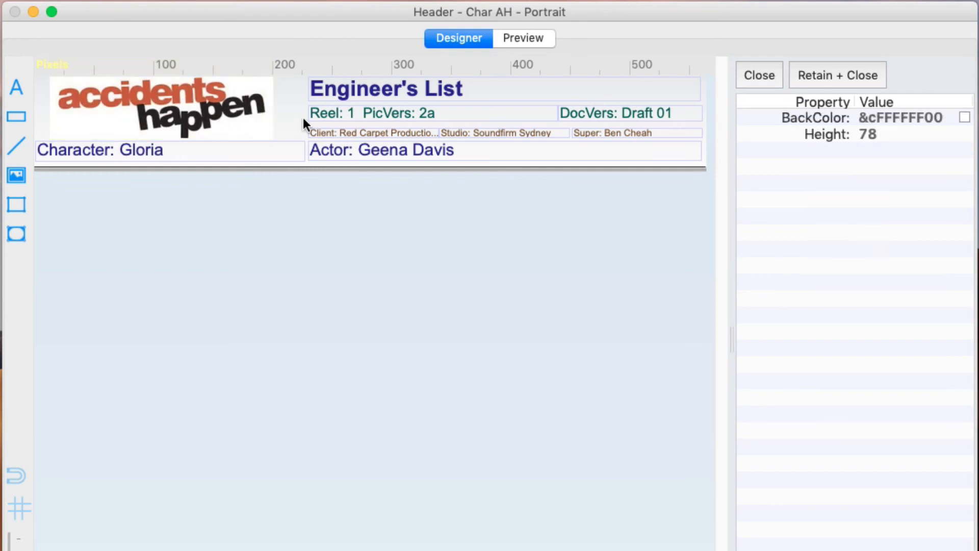